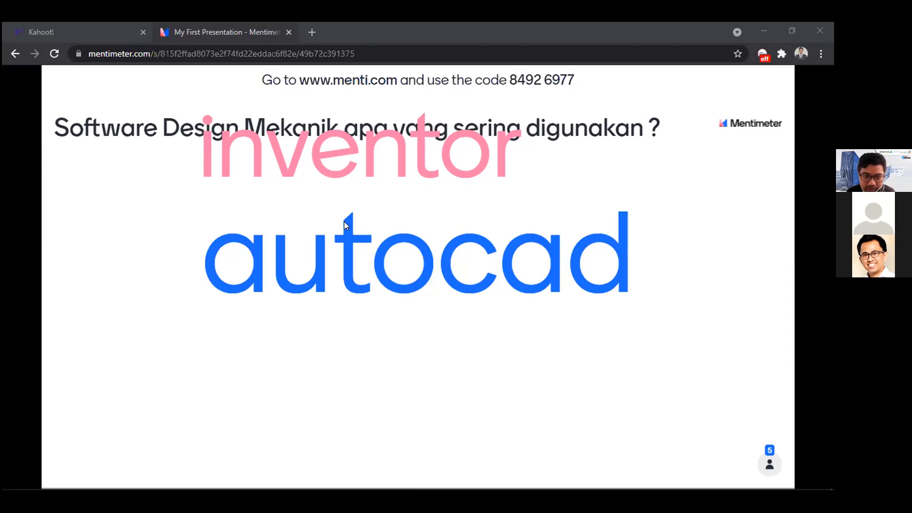
- Switch to Inventor and start a new shaft with the Shaft generator in the Belt Driven reducer - Shaft assembly
key(alt+Tab)
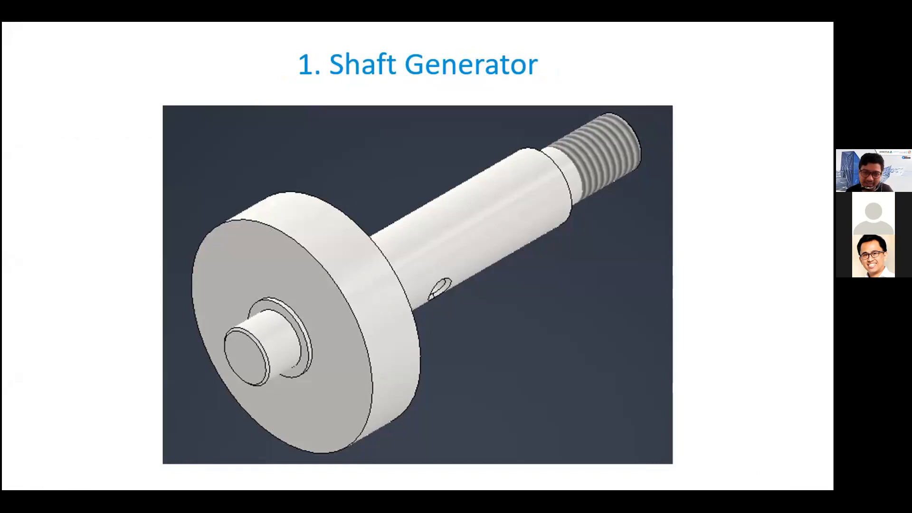
key(alt+Tab)
middle_drag(417, 229, 416, 251)
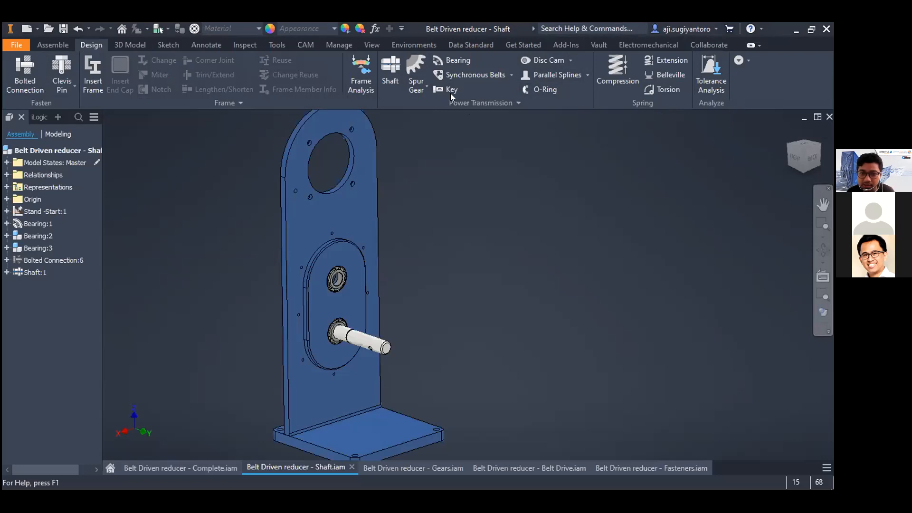
click(387, 70)
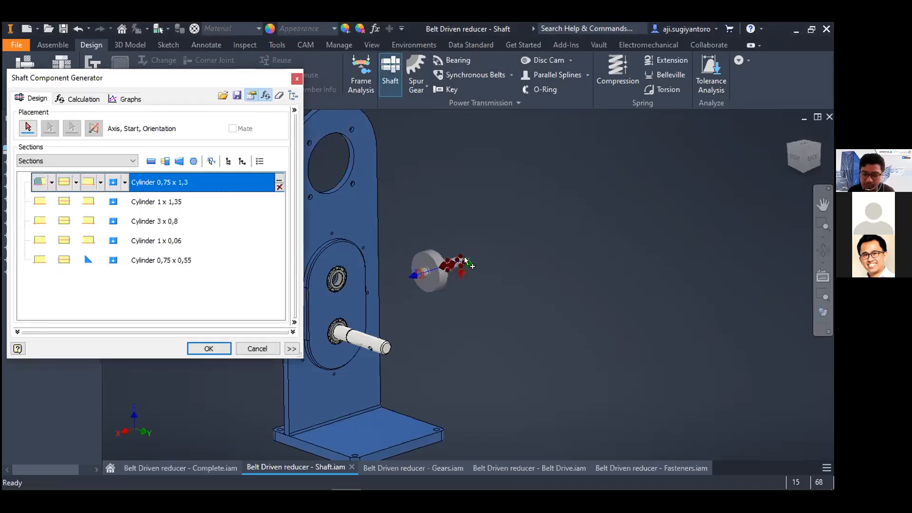
scroll(477, 253, down, 2)
middle_drag(477, 252, 560, 266)
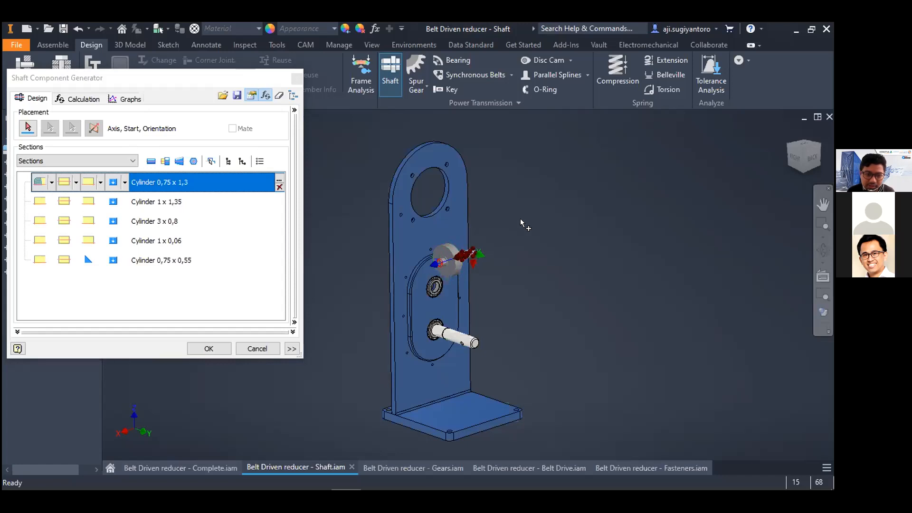
scroll(408, 257, up, 5)
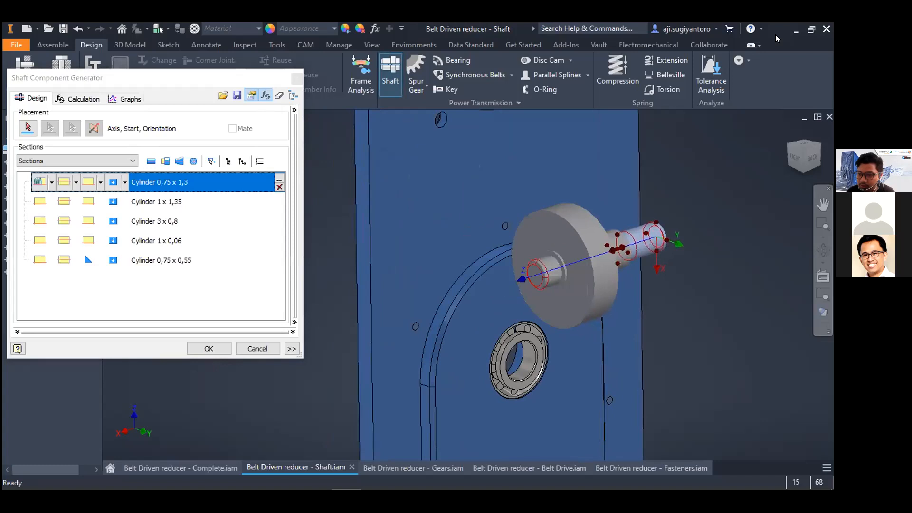
click(811, 158)
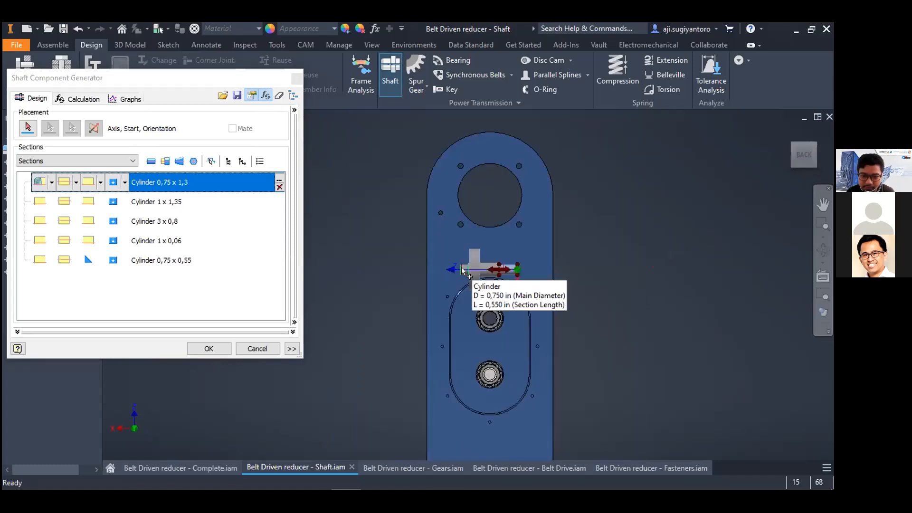
scroll(463, 266, up, 3)
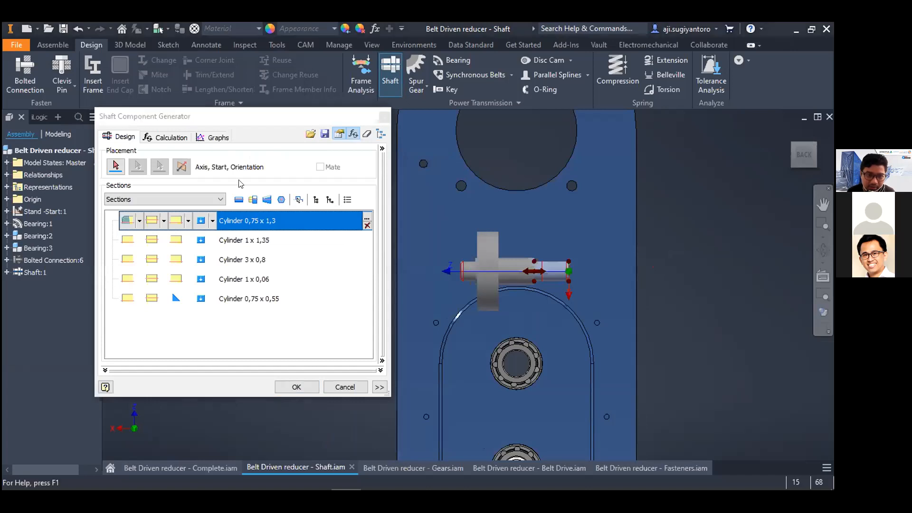
- Delete the first four default shaft sections, keeping only the 0.75 x 0.55 in cylinder
click(369, 227)
click(461, 306)
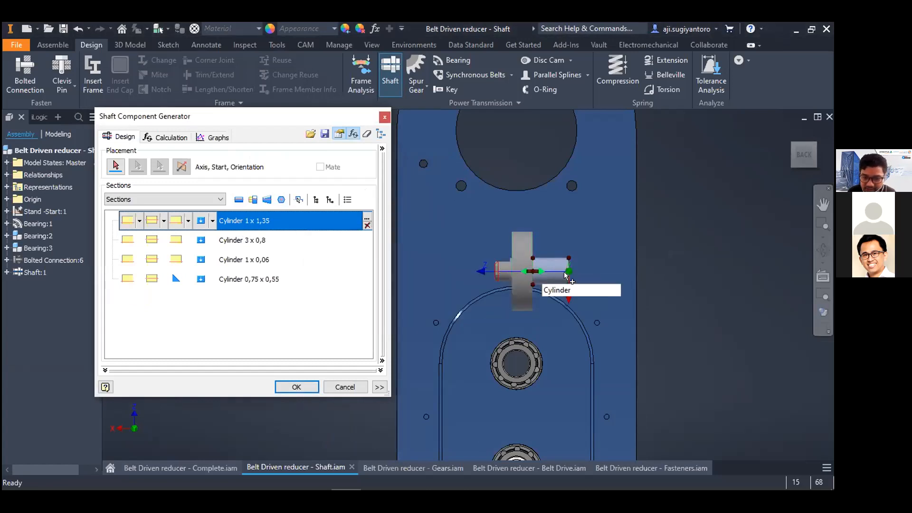
click(260, 241)
click(251, 261)
click(252, 278)
click(258, 260)
click(256, 241)
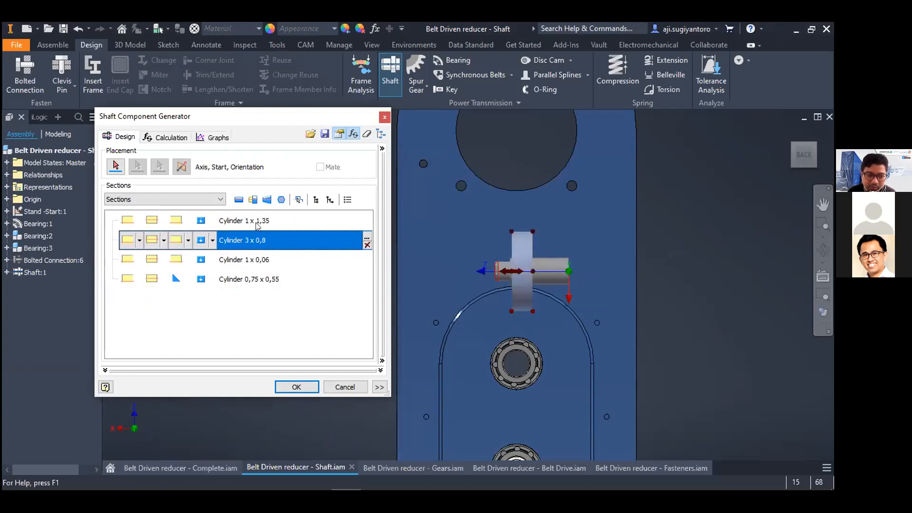
click(257, 222)
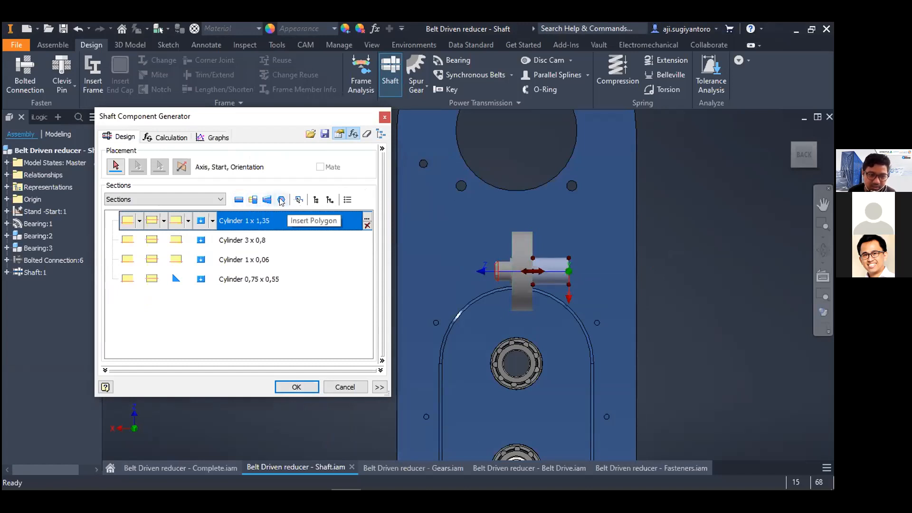
click(367, 225)
click(367, 225)
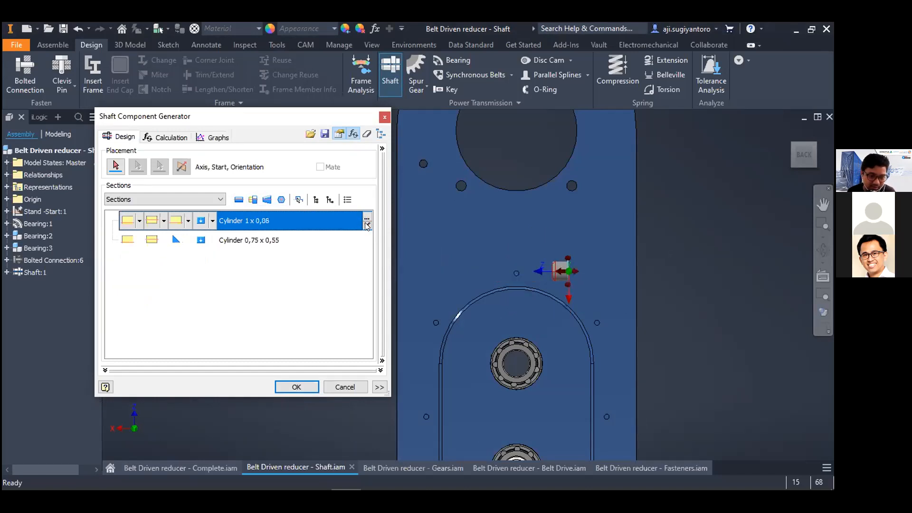
click(367, 225)
- Resize the remaining cylinder directly in the model preview to a diameter of 2.75 in and a length of 2.5 in
drag(546, 275, 462, 270)
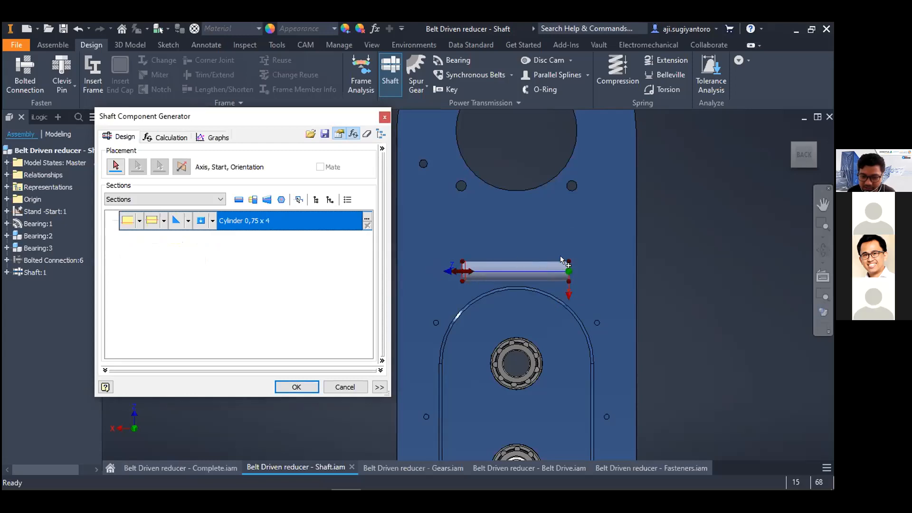
drag(569, 261, 569, 232)
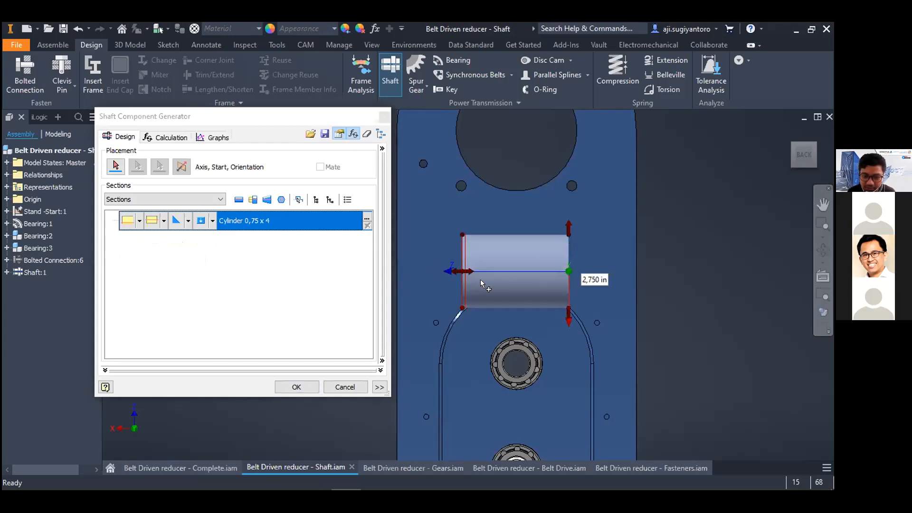
drag(468, 269, 505, 271)
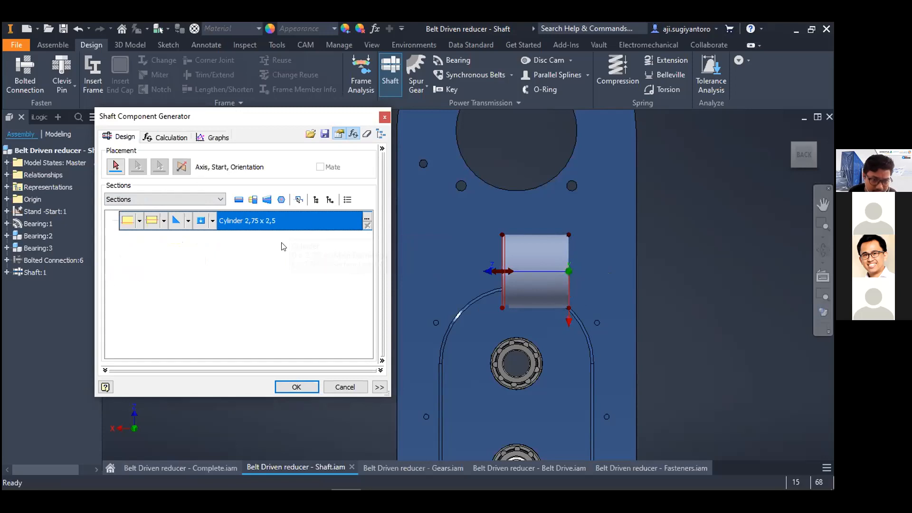
click(374, 415)
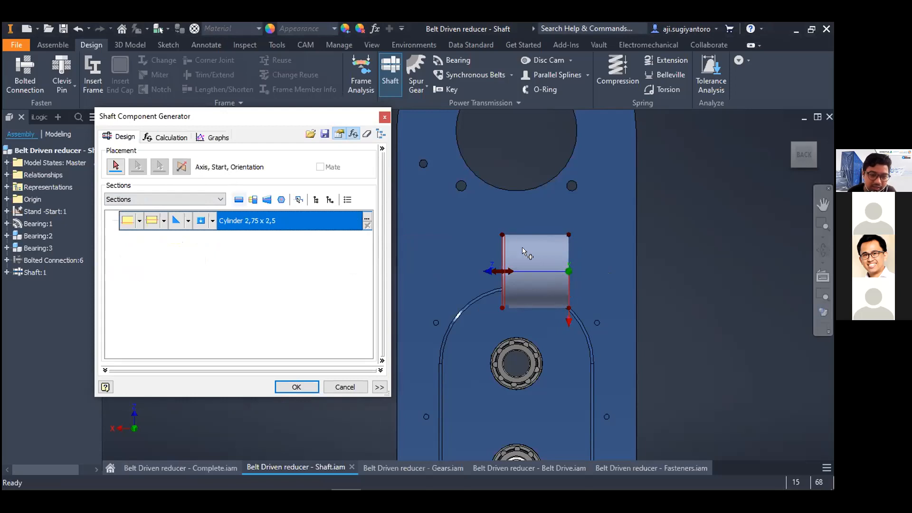
- Insert a second cylinder section and set the first section to a 0.7 in diameter and 1.3 in length
shift+middle_drag(541, 260, 568, 257)
click(239, 199)
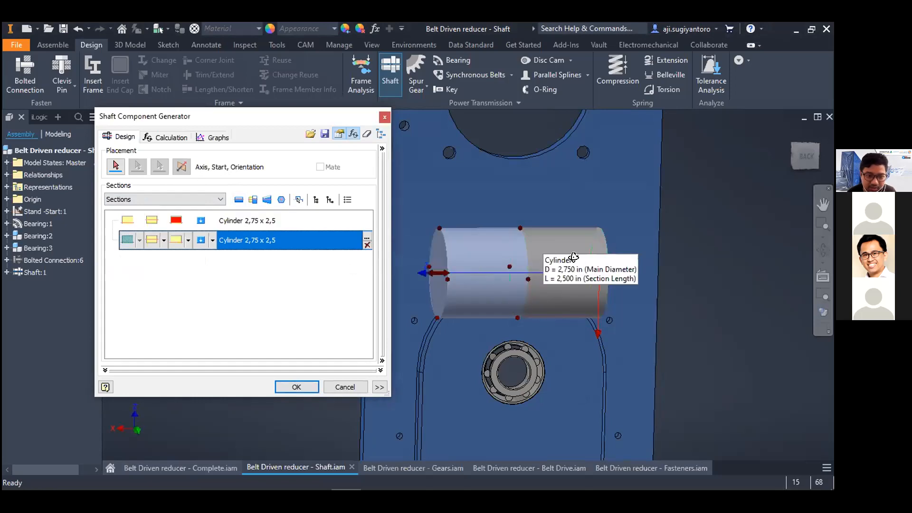
click(269, 221)
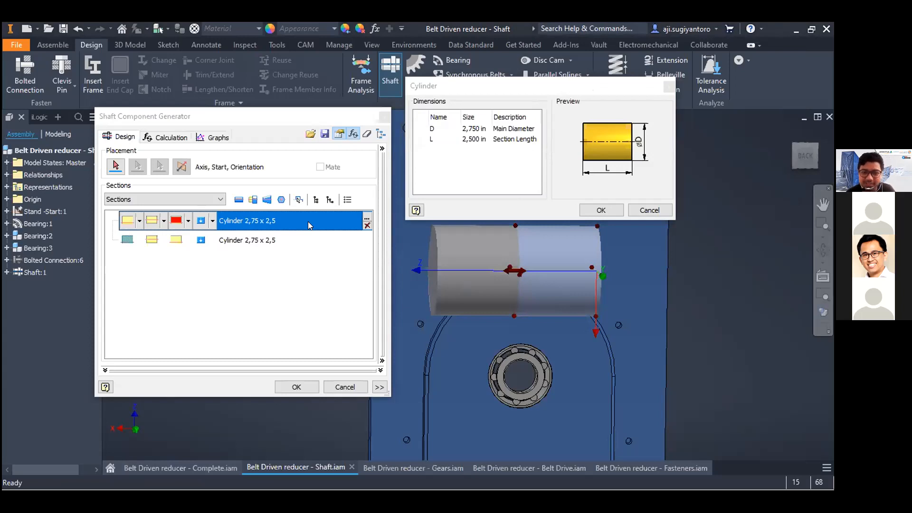
click(578, 219)
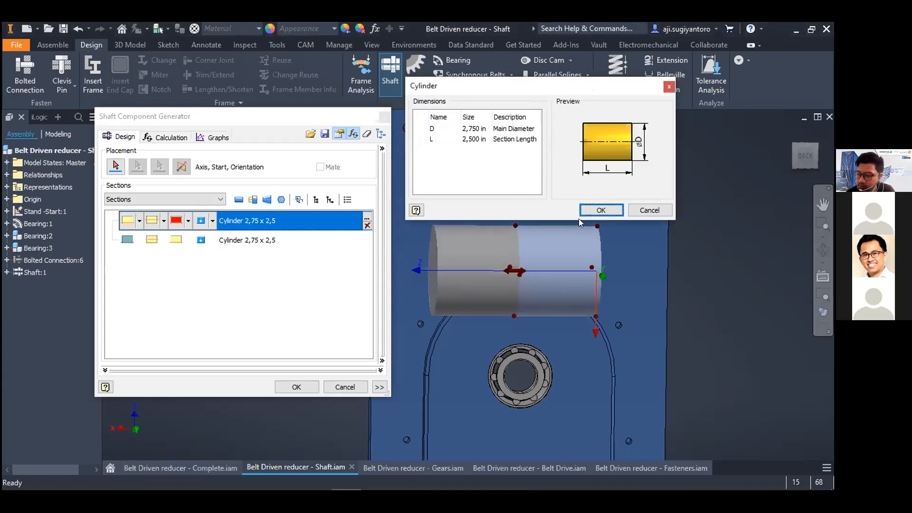
click(475, 129)
double_click(477, 128)
text(0.7)
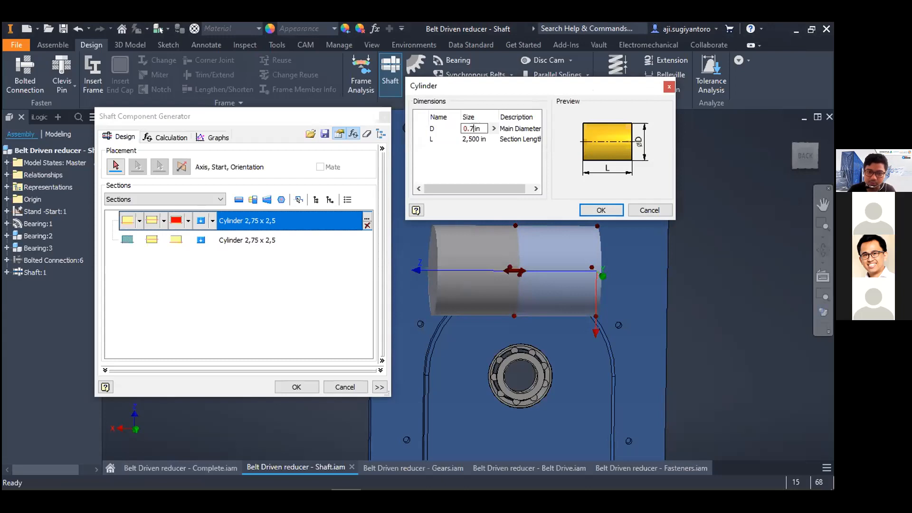
key(Tab)
text(1.3)
key(Tab)
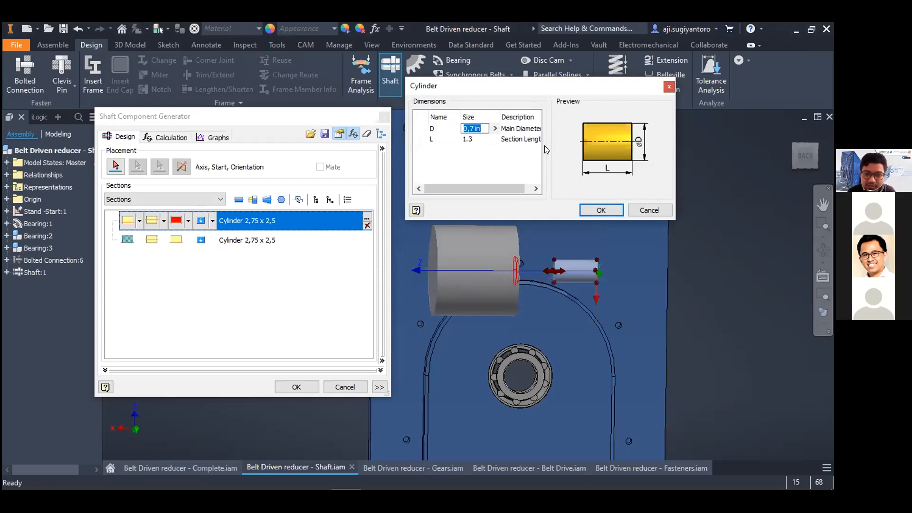
click(606, 210)
- Set the second cylinder section to a main diameter of 1 in and a section length of 1.3 in
shift+middle_drag(571, 266, 463, 273)
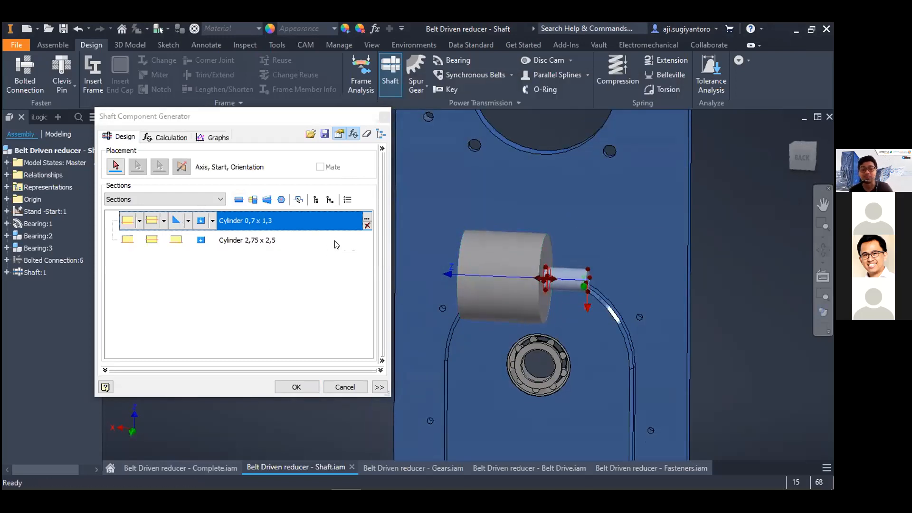
click(226, 310)
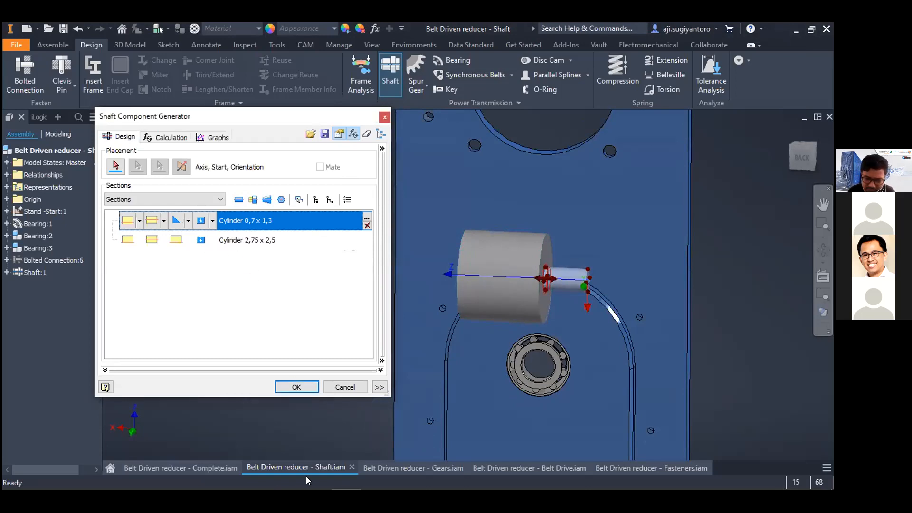
click(241, 240)
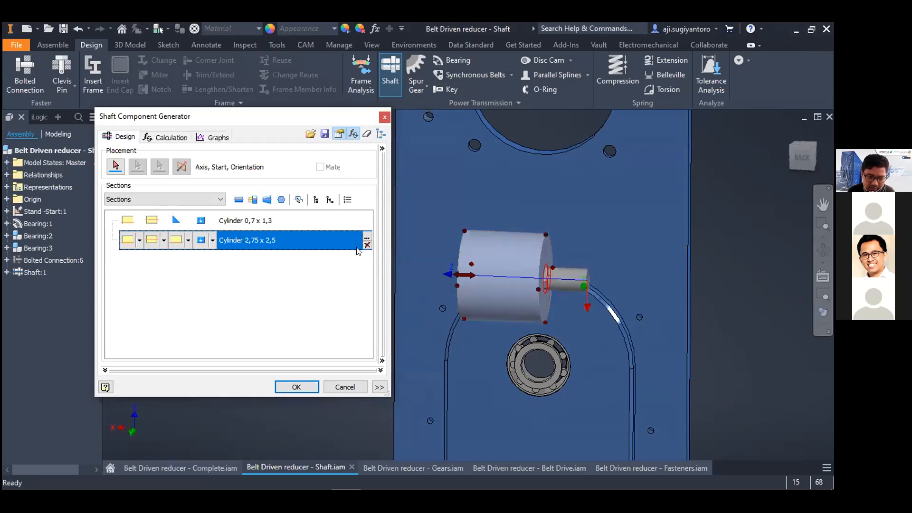
double_click(328, 240)
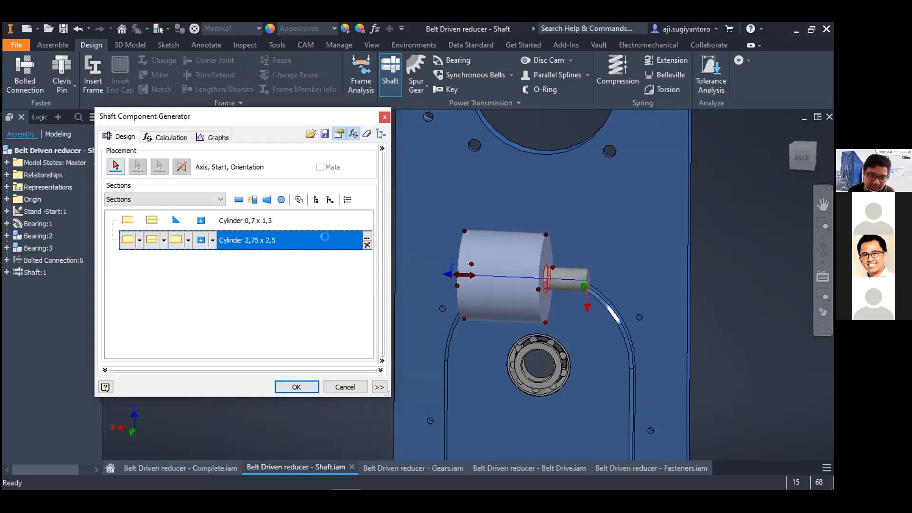
click(230, 487)
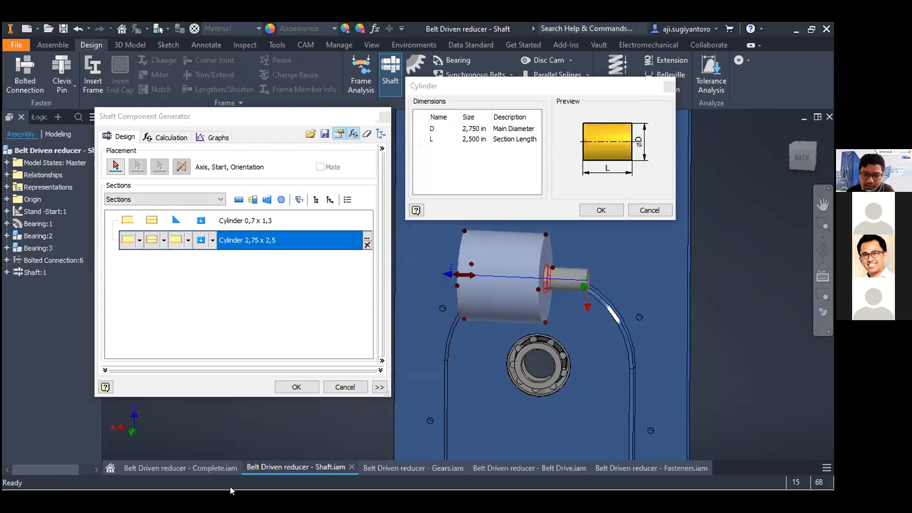
click(230, 486)
text(1)
key(Tab)
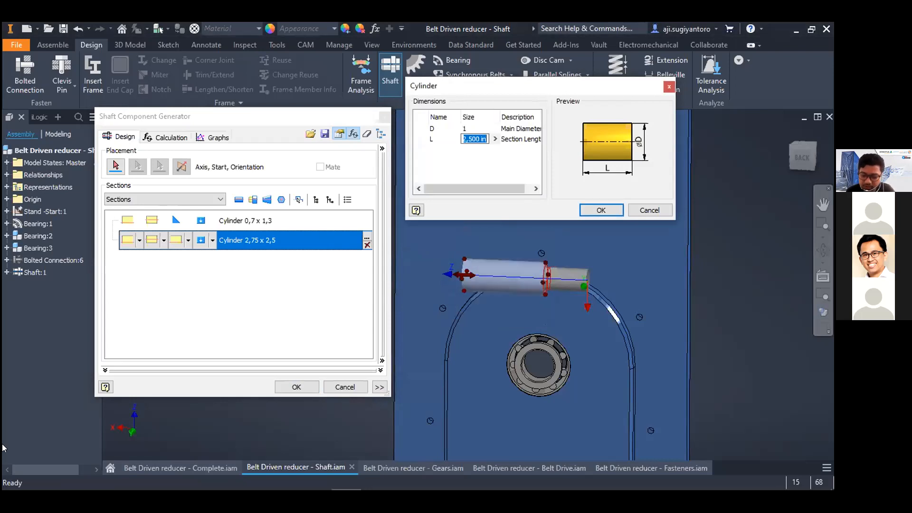
text(10)
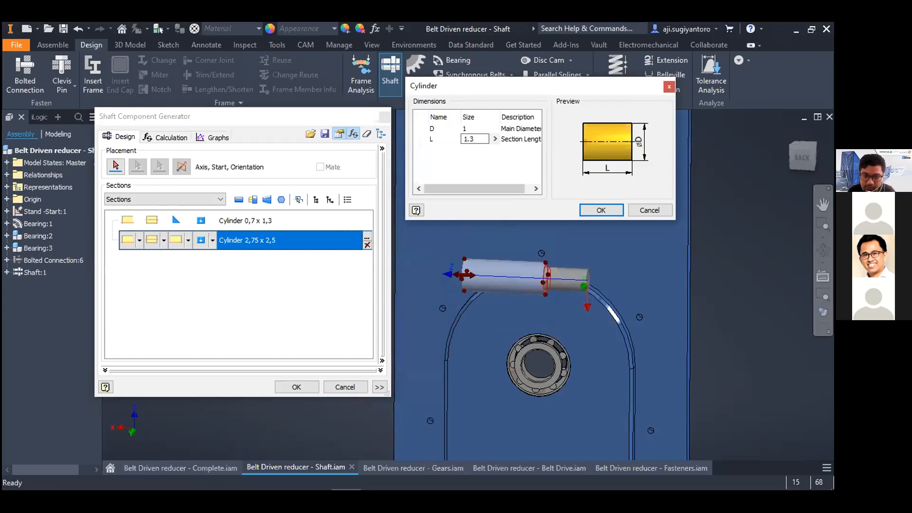
key(Tab)
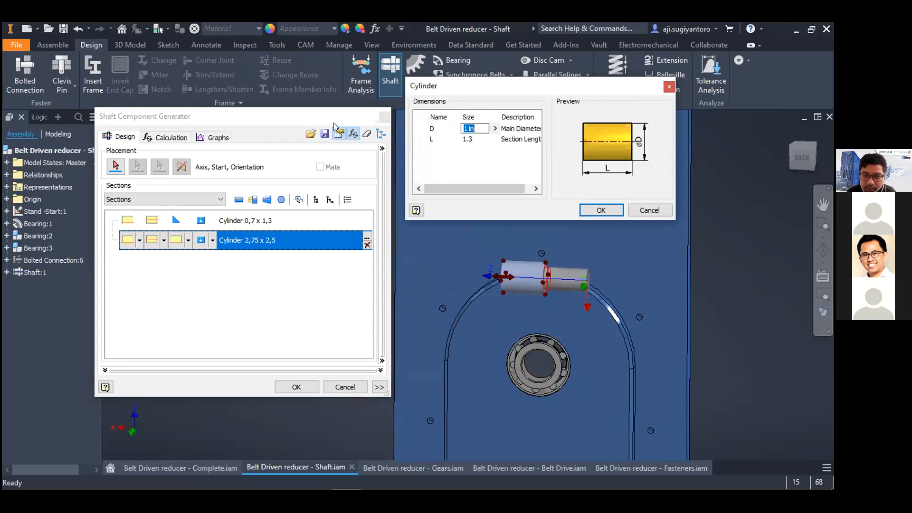
click(469, 138)
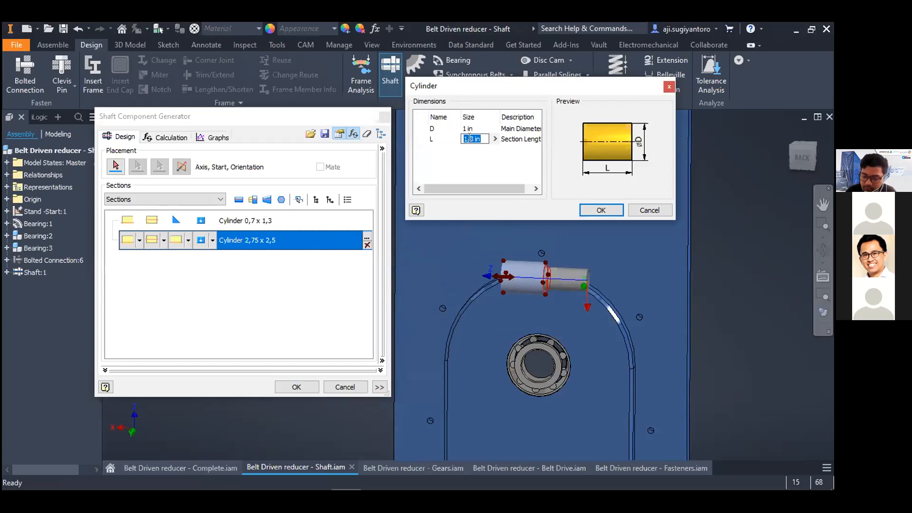
click(281, 265)
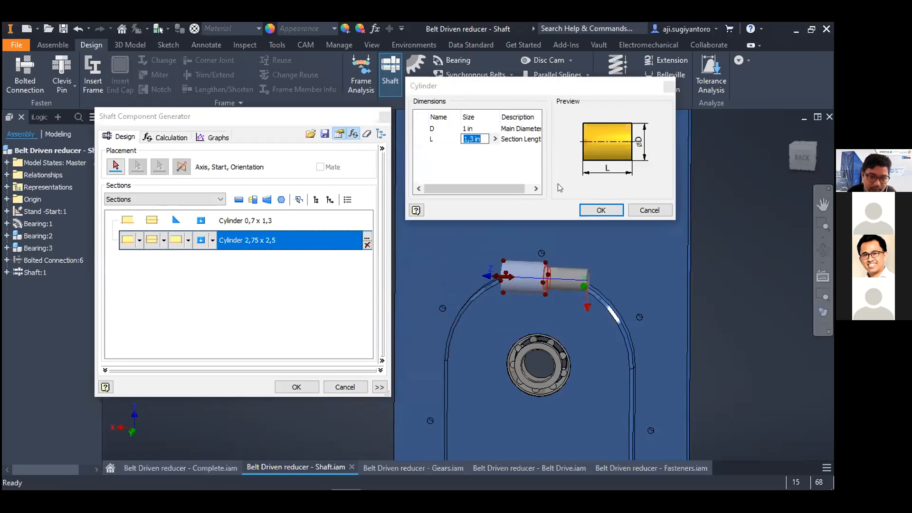
click(599, 210)
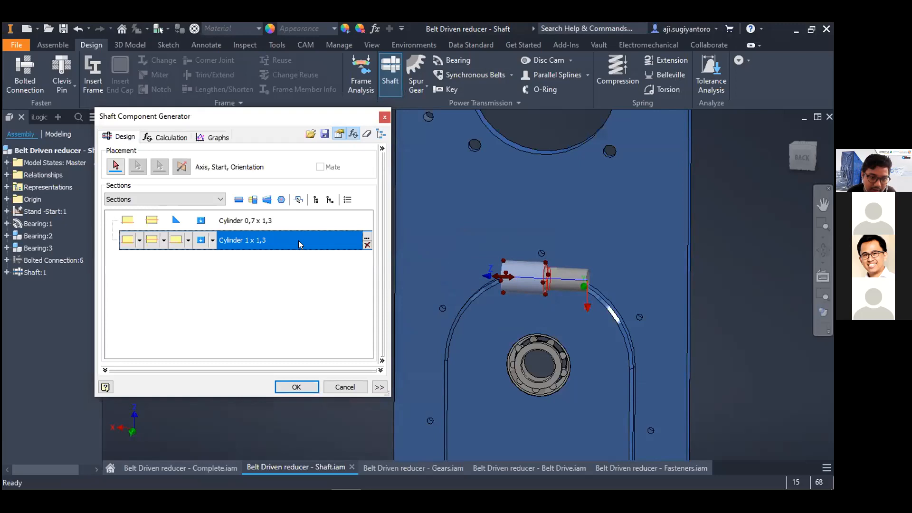
- Add three more 1 x 1.3 in cylinder sections after the second section of the shaft
click(236, 486)
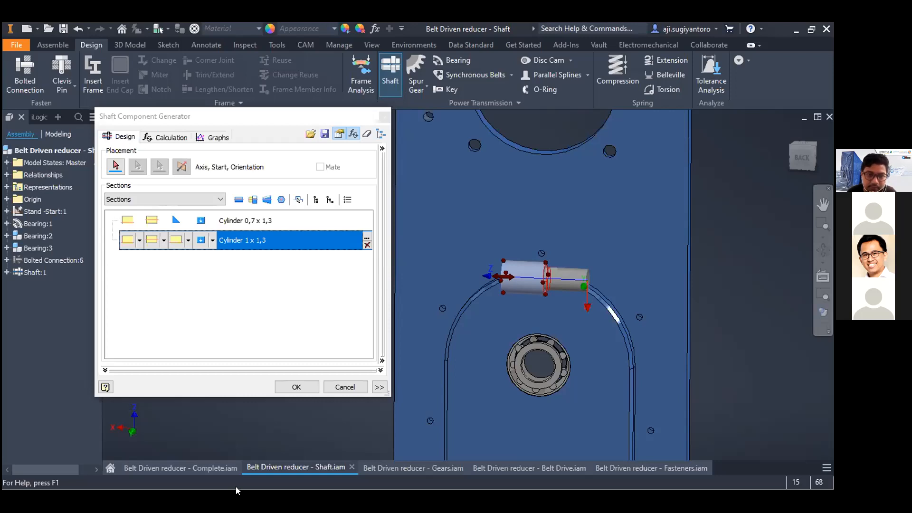
click(238, 200)
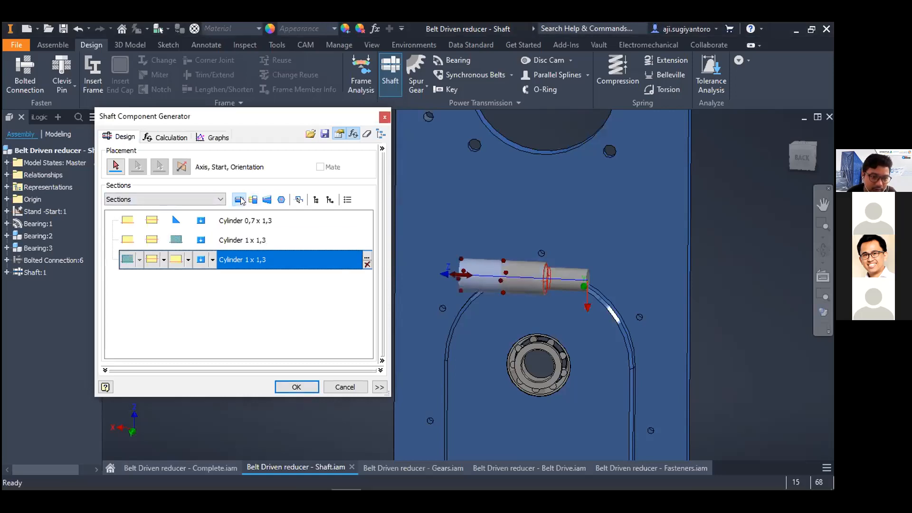
click(238, 200)
click(239, 199)
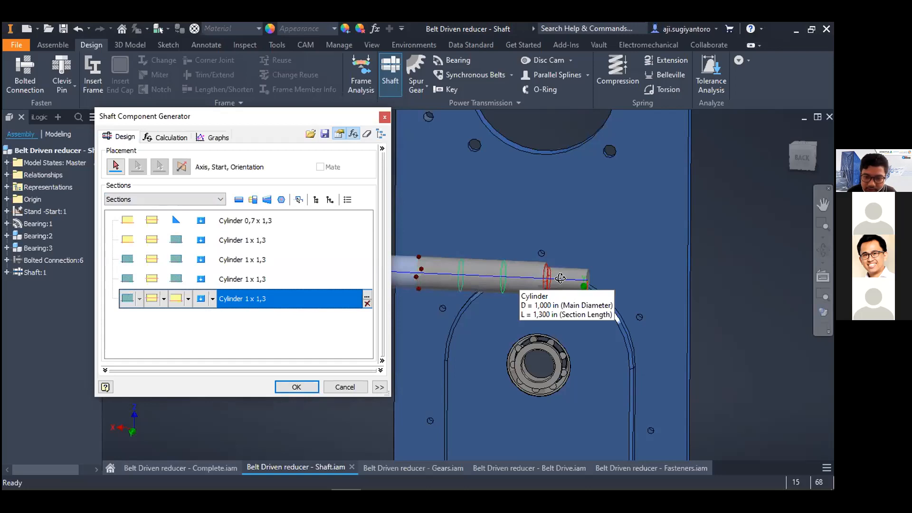
shift+middle_drag(523, 277, 577, 294)
click(808, 161)
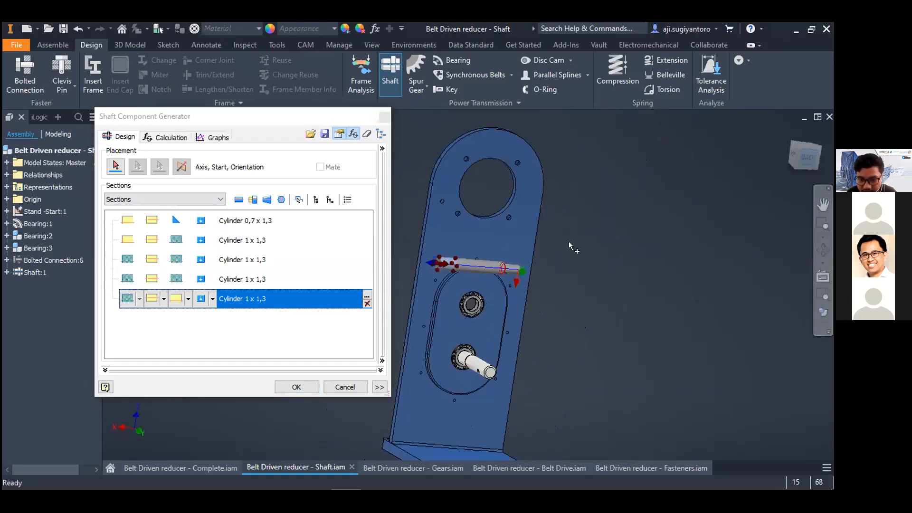
- Set the third cylinder section to a main diameter of 3 in and a section length of 0.8 in
scroll(508, 278, up, 3)
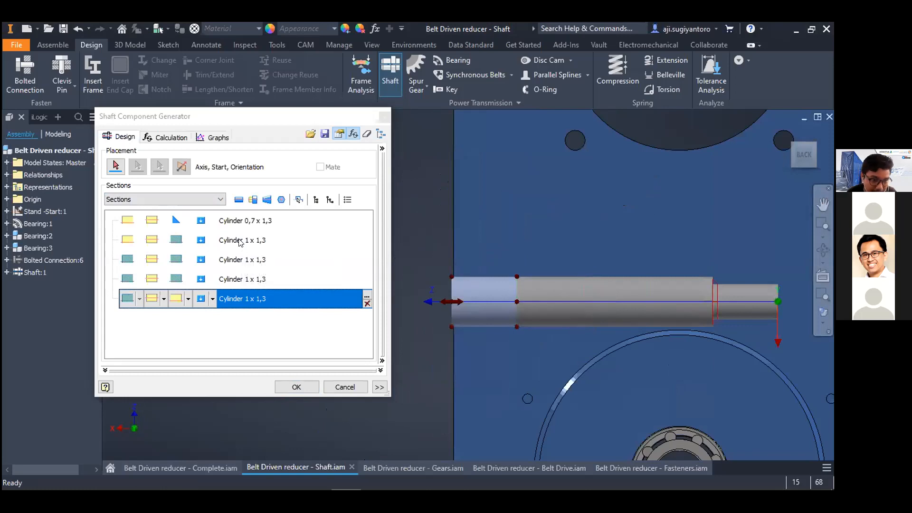
click(252, 261)
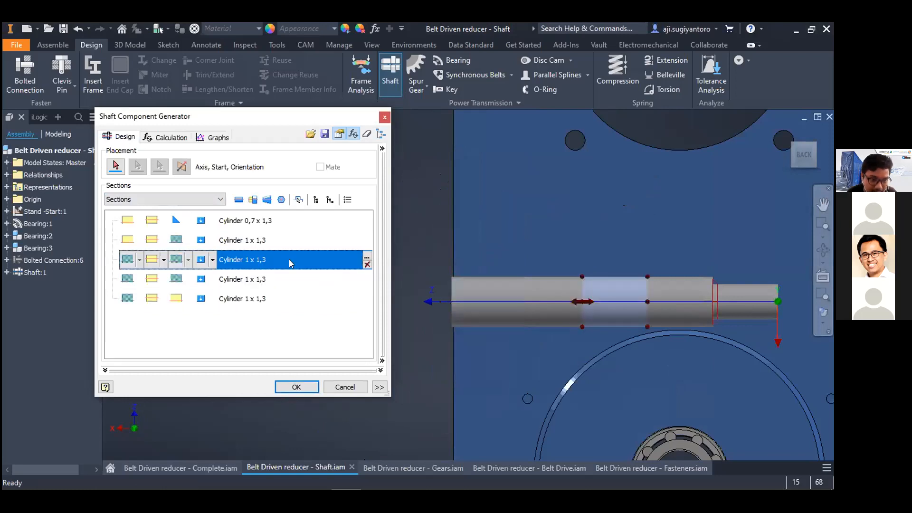
double_click(288, 260)
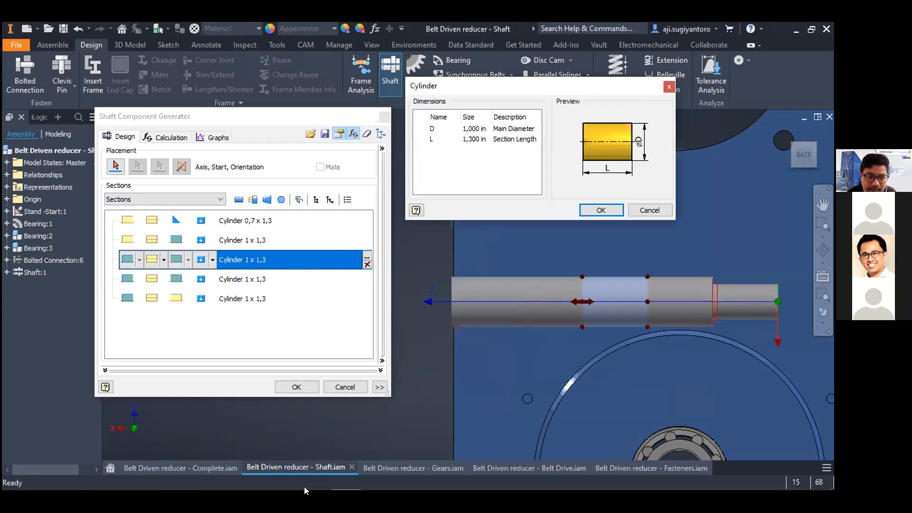
click(304, 488)
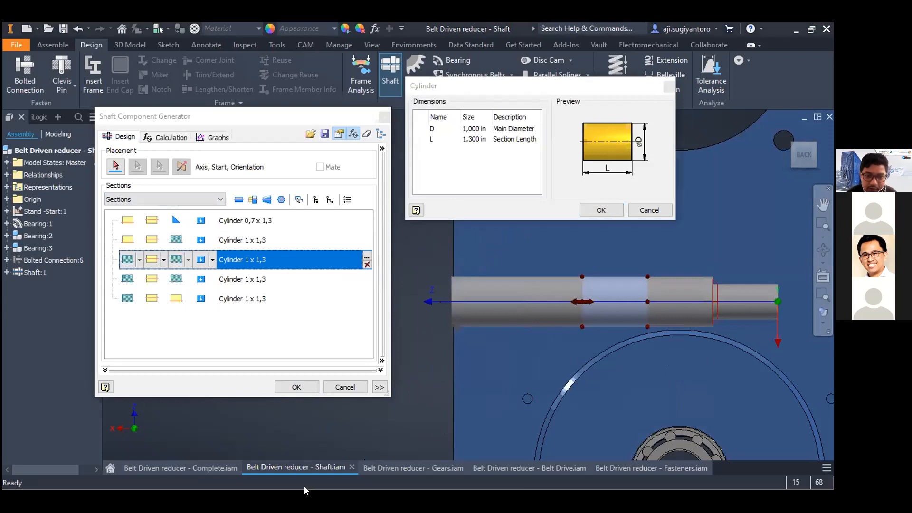
double_click(482, 129)
drag(483, 128, 463, 129)
text(3)
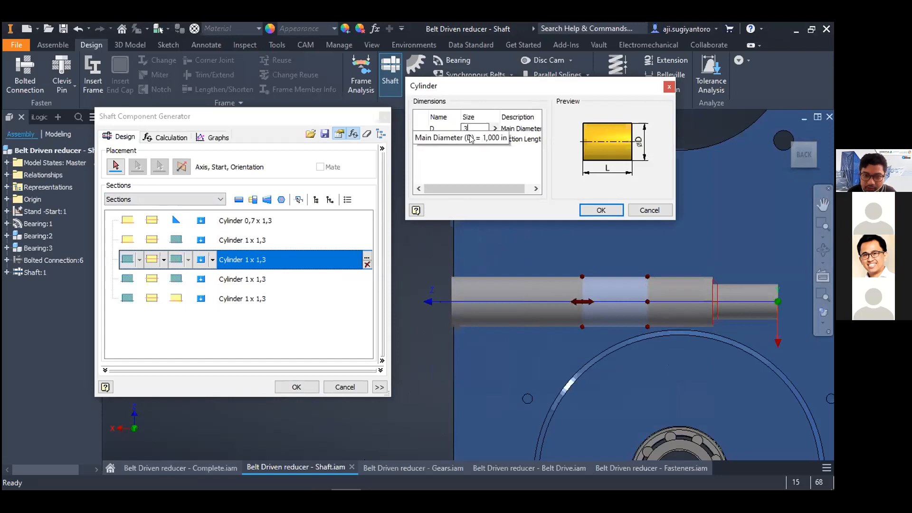
key(Tab)
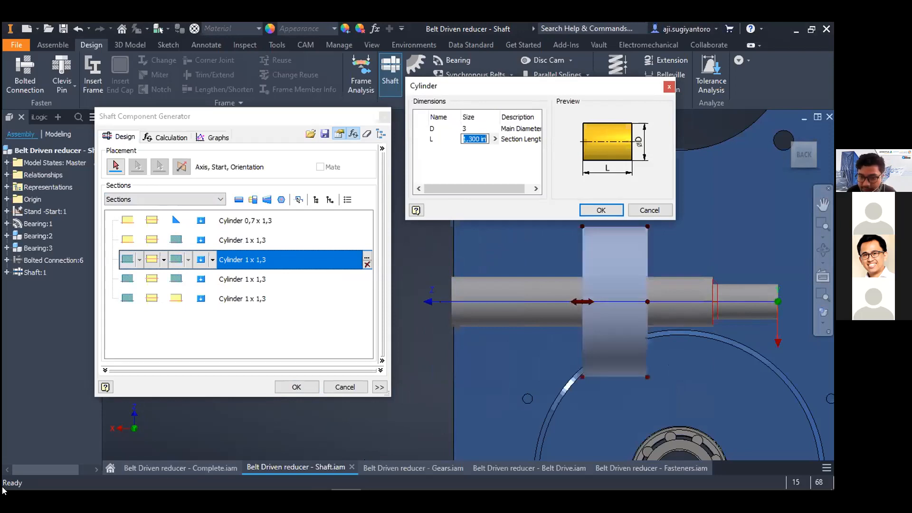
text(0.8)
key(Tab)
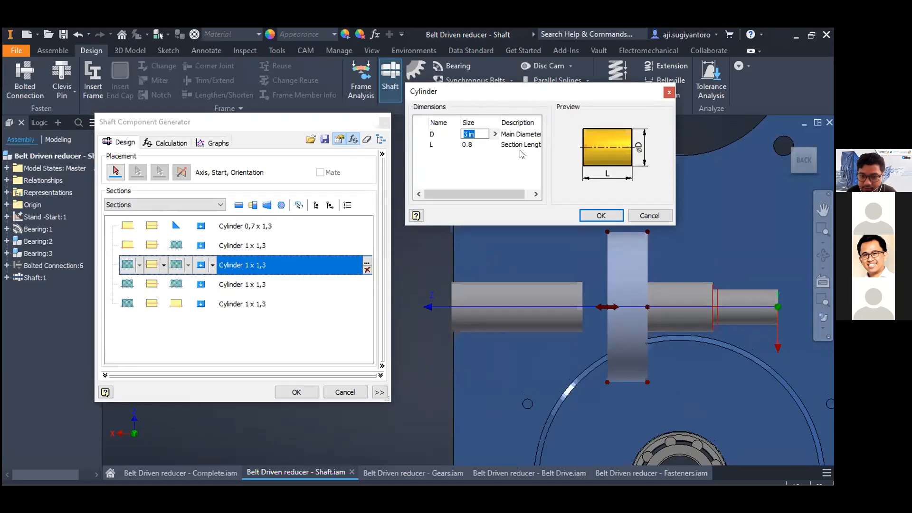
click(599, 210)
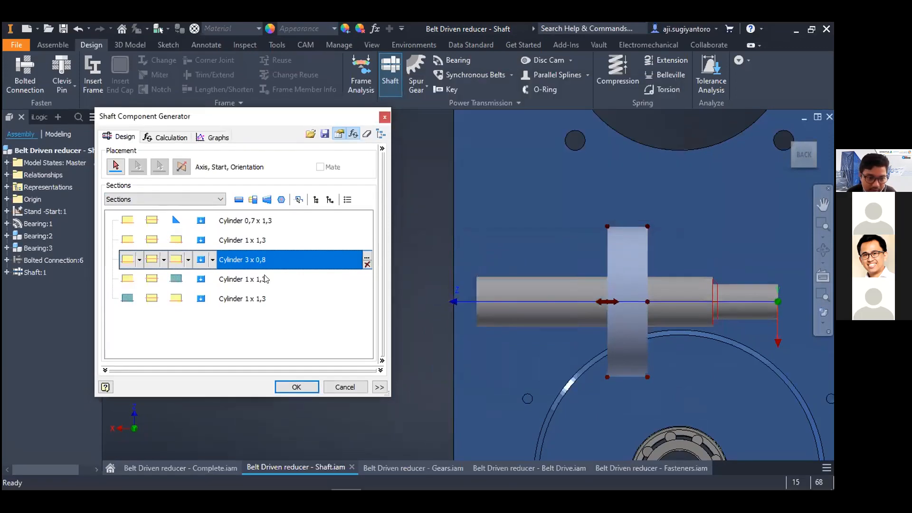
- Set the section length of the fourth cylinder, directly after the 3 in section, to 0.6 in
click(315, 382)
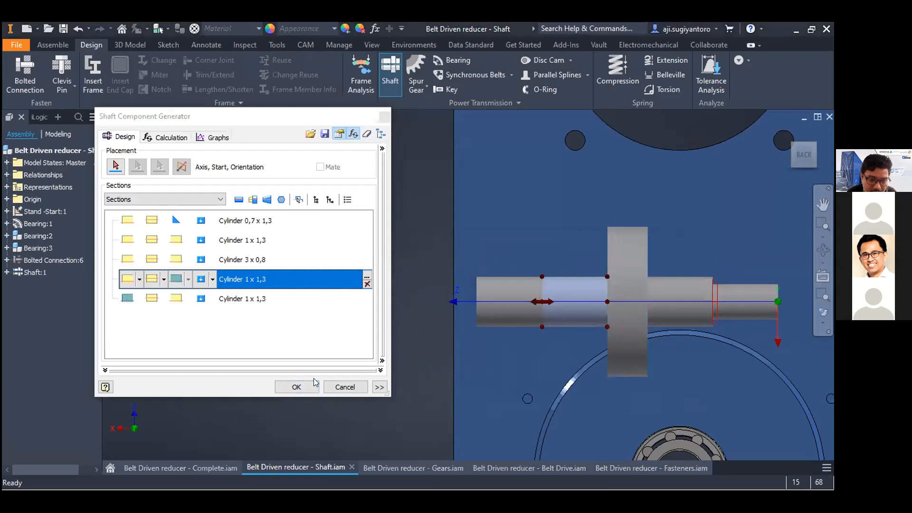
double_click(261, 280)
text(0.6)
key(Tab)
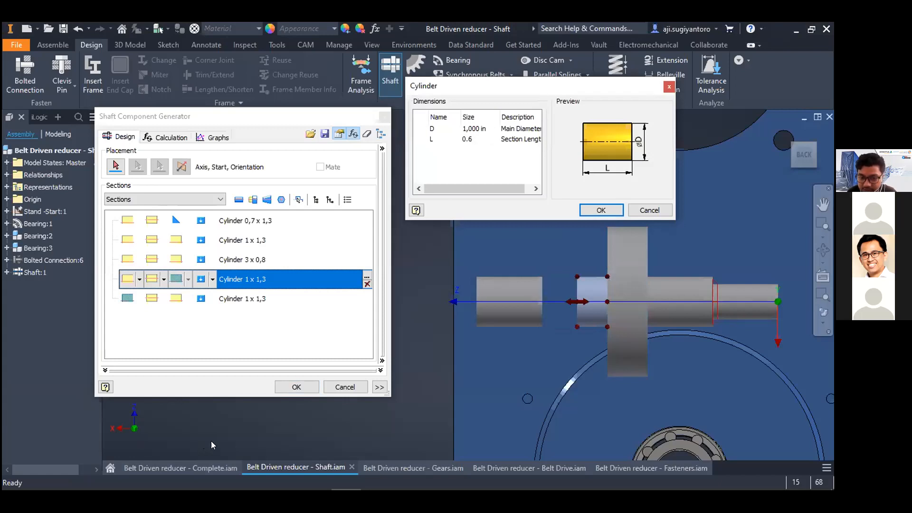
click(601, 210)
- Set the last cylinder section to a main diameter of 0.75 in and a section length of 0.55 in
click(268, 299)
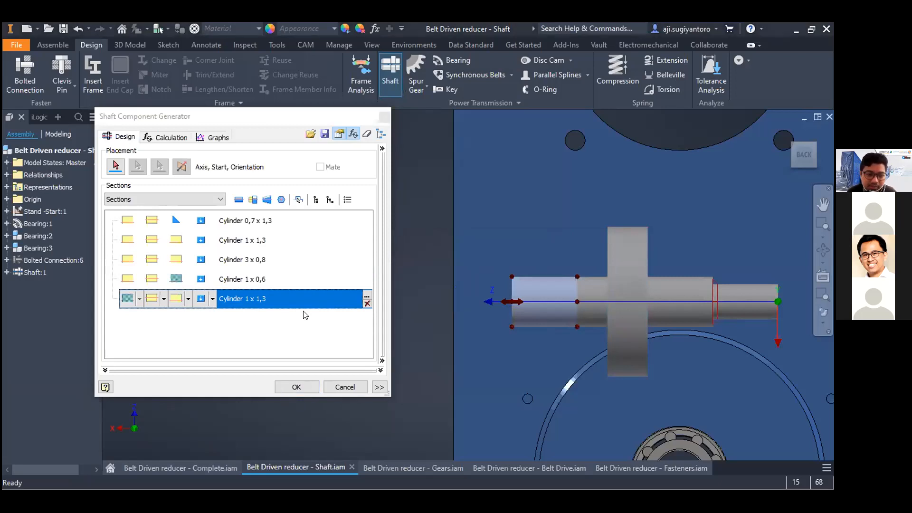
double_click(251, 297)
text(0.75)
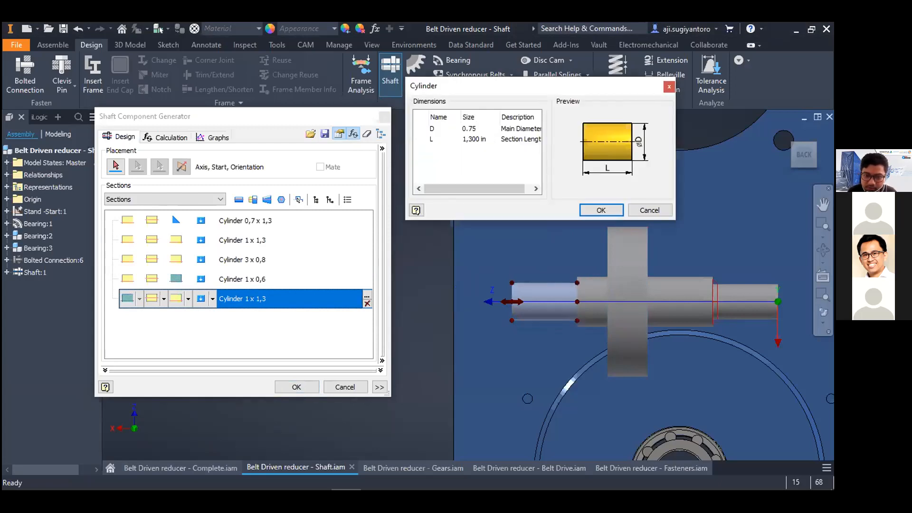
click(480, 142)
click(481, 138)
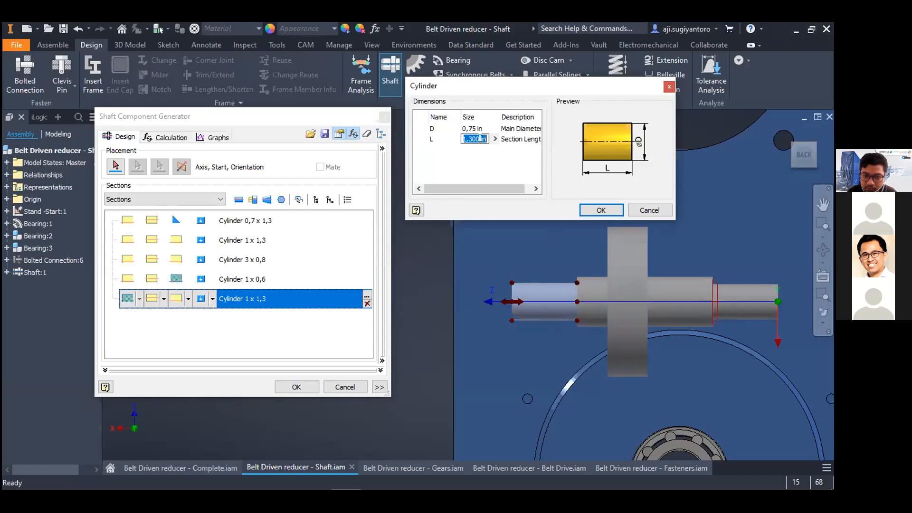
text(0.55)
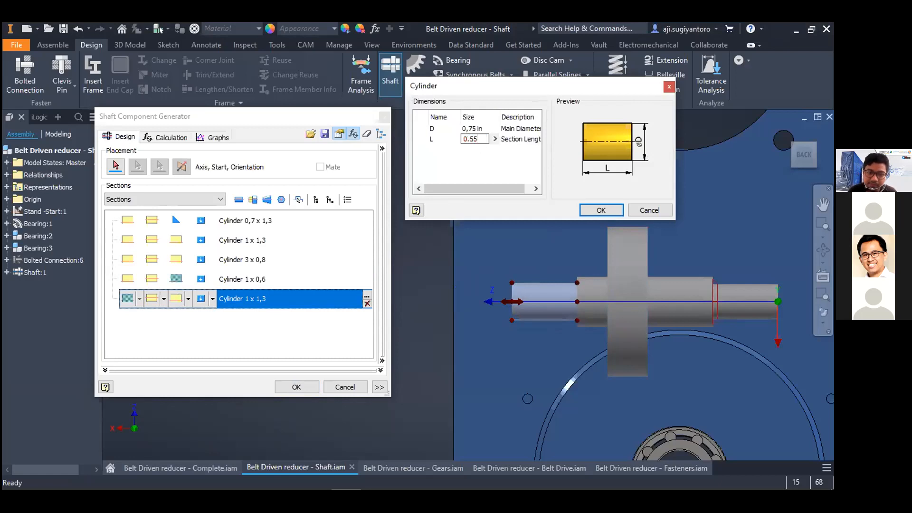
key(Return)
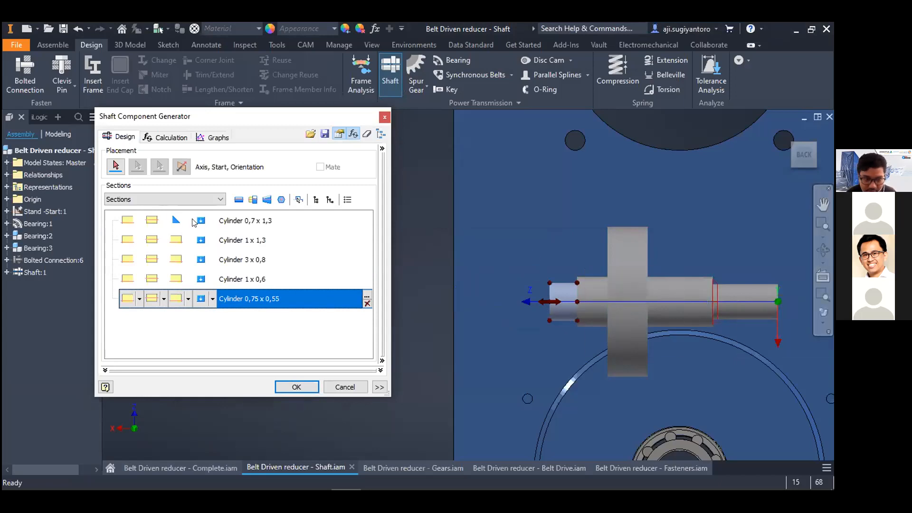
- Remove the chamfer from the second edge of the first cylinder section by choosing No feature
click(194, 223)
click(188, 221)
click(194, 238)
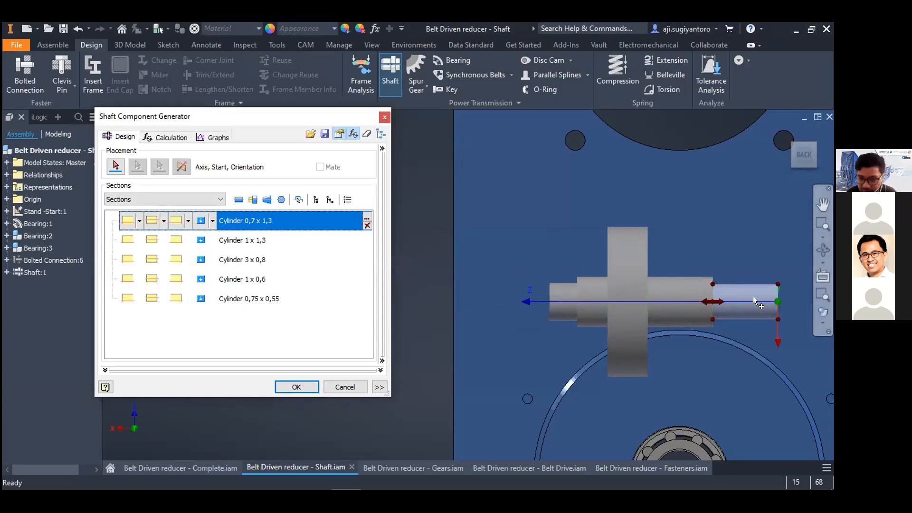
- Try a 0.1 in, 45° chamfer on the first edge of the last section, and reset that edge to No feature
click(130, 304)
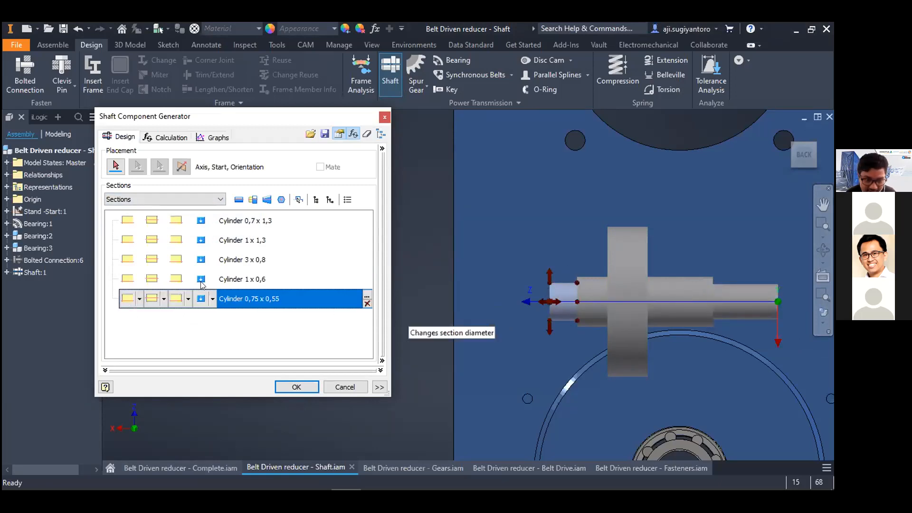
click(139, 299)
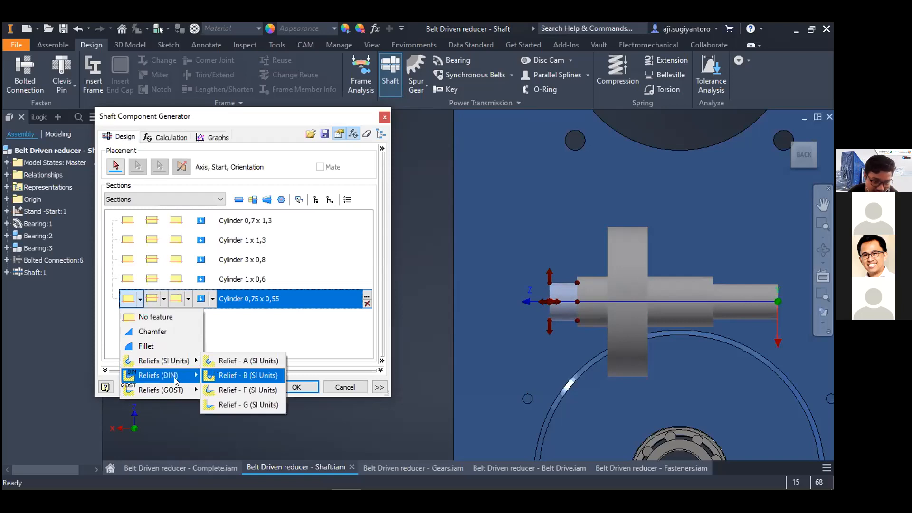
click(162, 332)
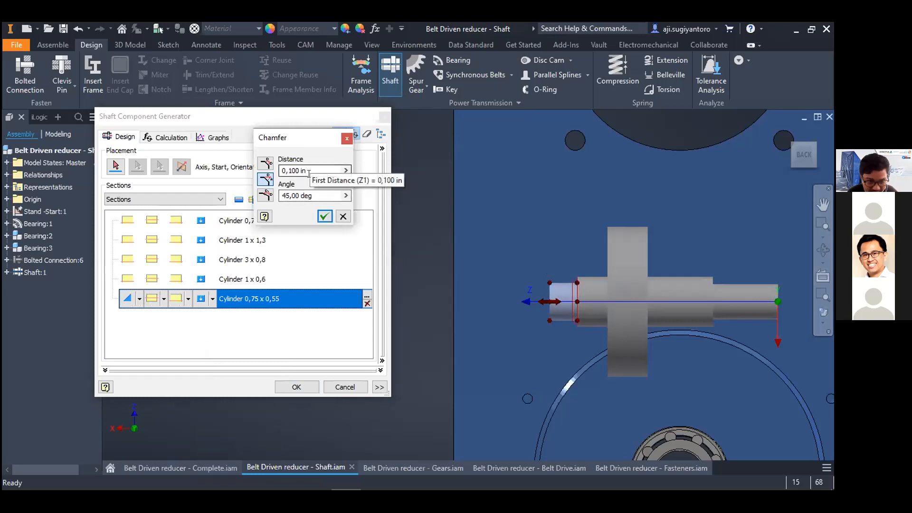
click(324, 216)
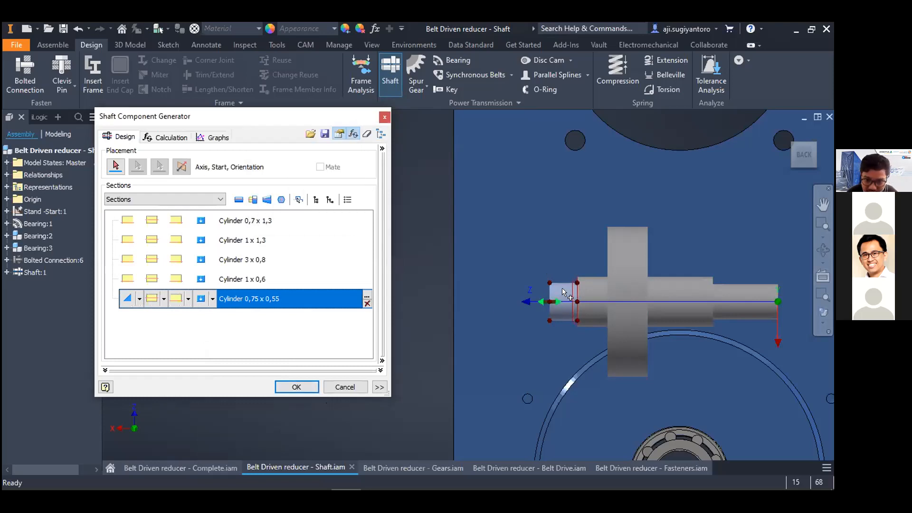
scroll(564, 285, up, 4)
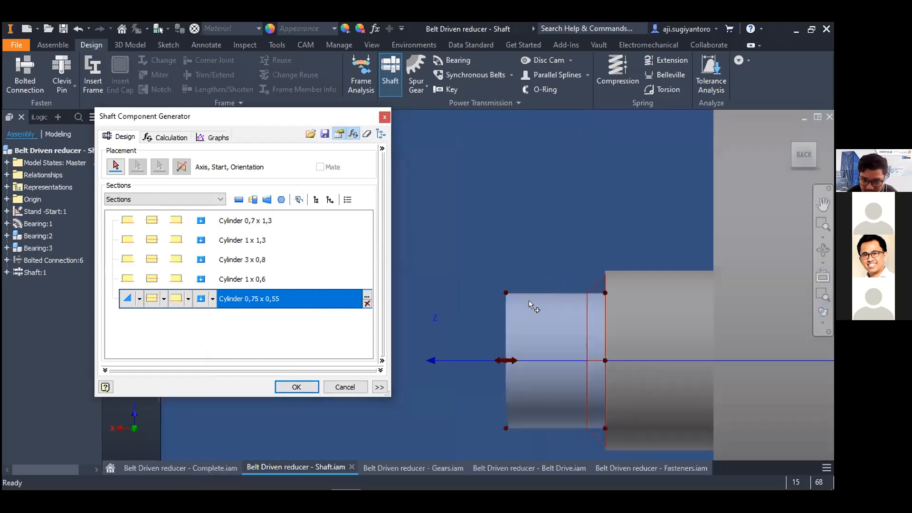
click(139, 298)
click(161, 317)
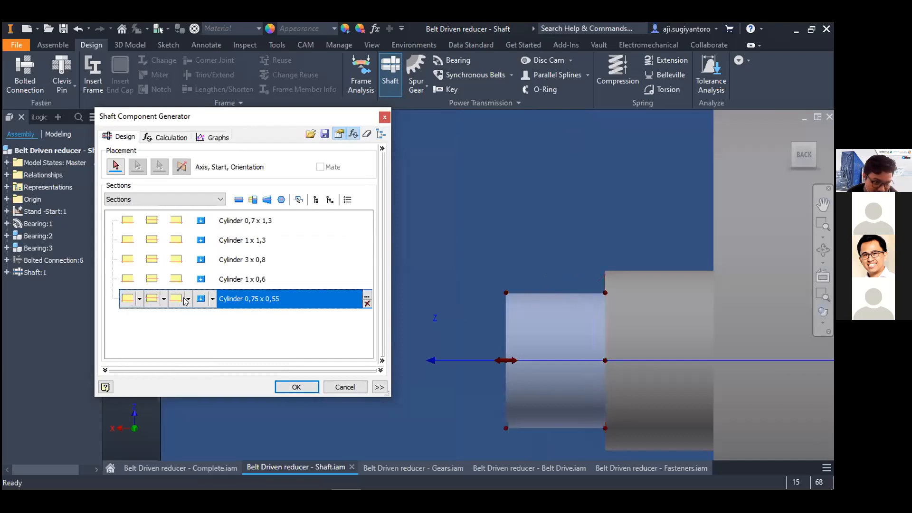
- Chamfer the free end of the last cylinder section with a distance of 0.1 in and an angle of 45°
click(189, 298)
click(211, 336)
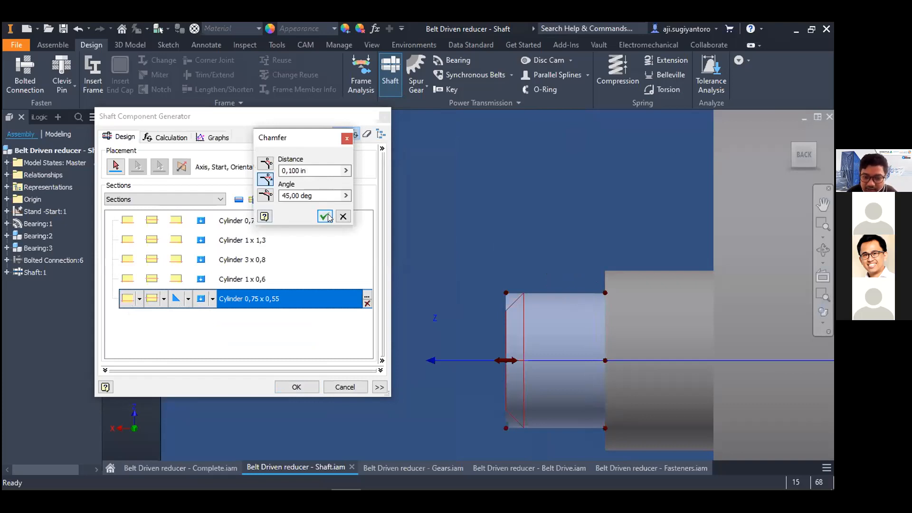
click(325, 216)
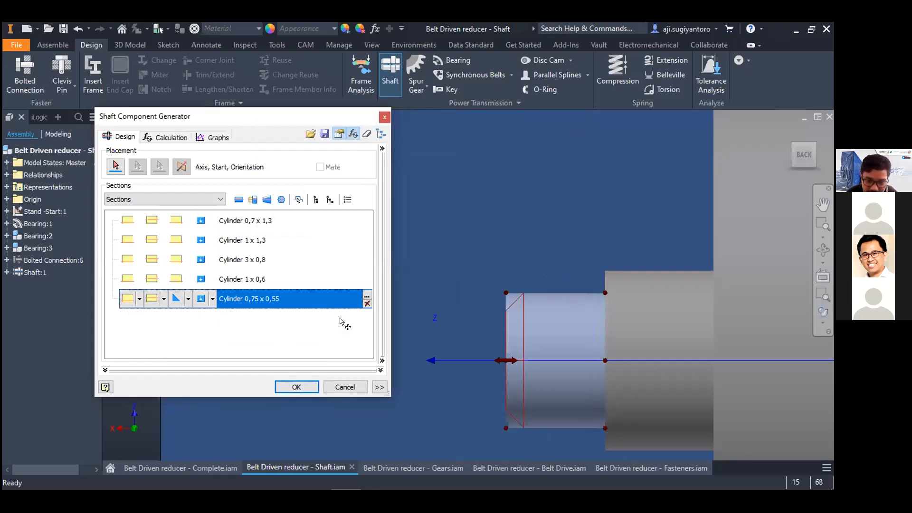
scroll(502, 311, down, 5)
middle_drag(564, 335, 470, 344)
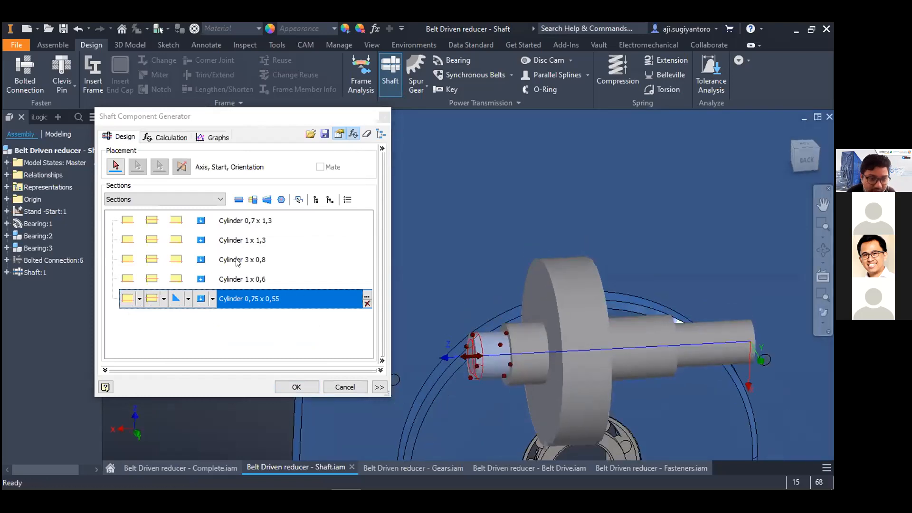
click(231, 281)
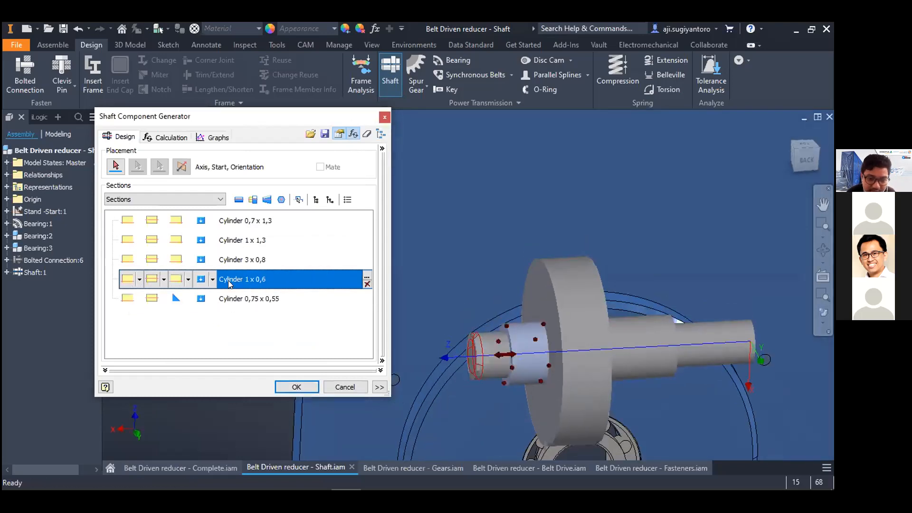
click(253, 241)
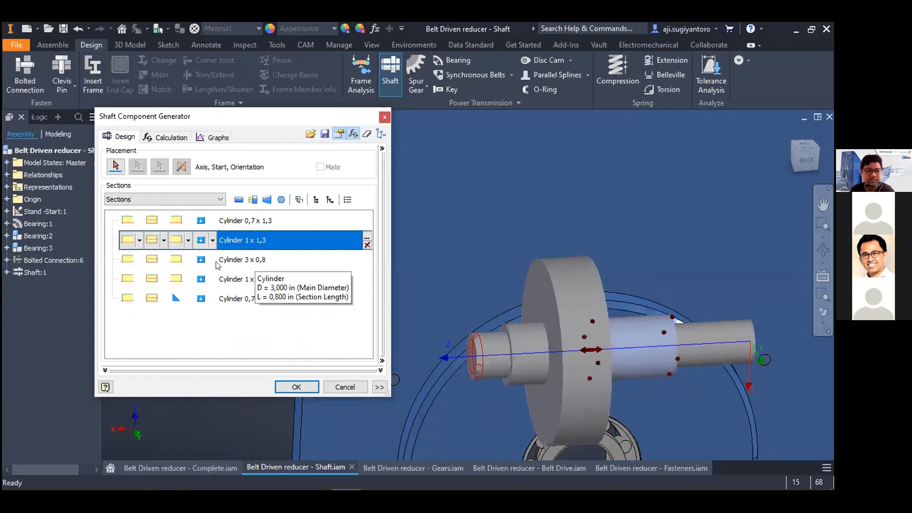
shift+middle_drag(687, 351, 565, 287)
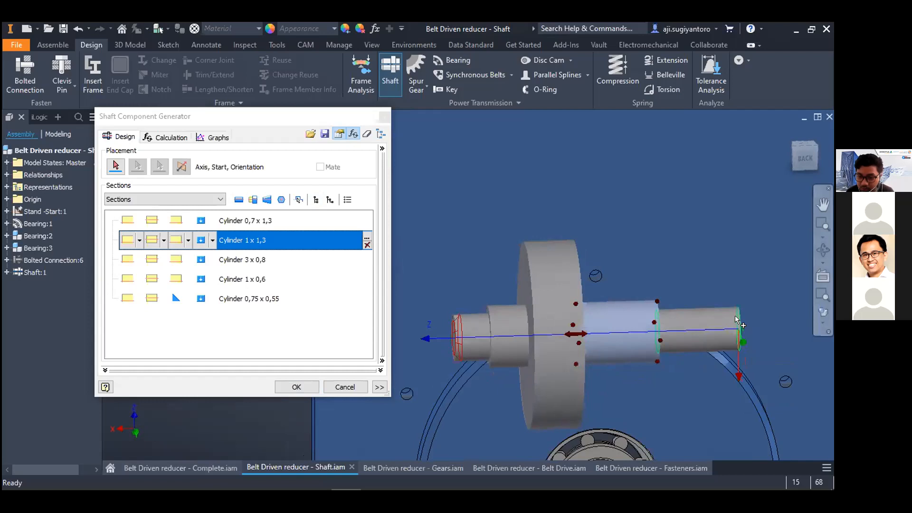
- Add a thread to the free end of the first cylinder section, accepting the change of the section diameter
click(227, 221)
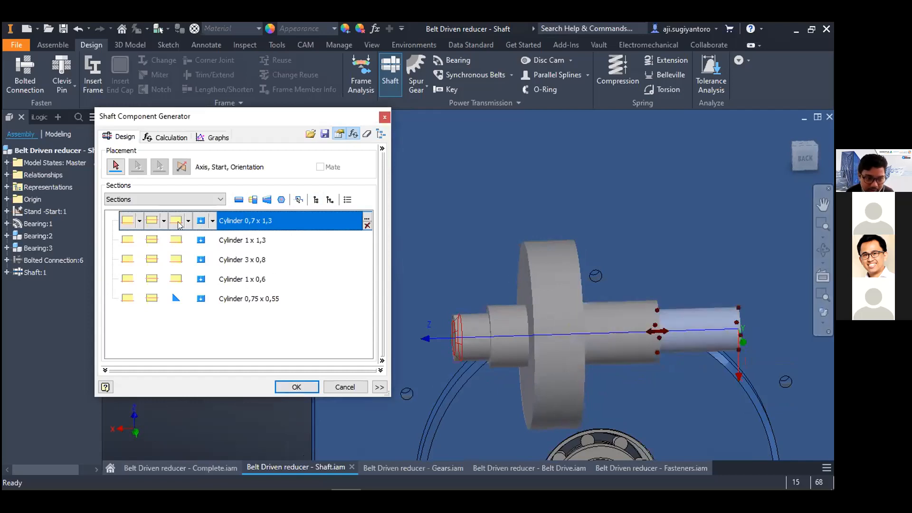
click(140, 222)
click(157, 295)
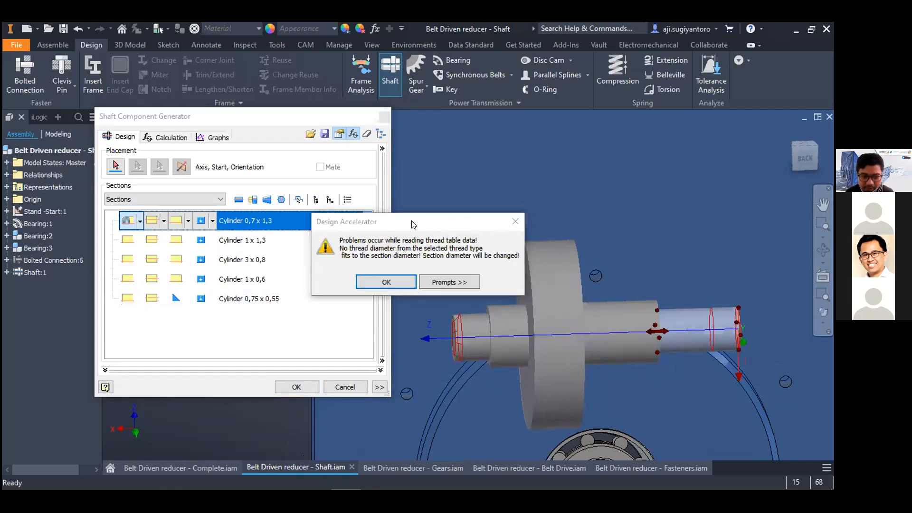
drag(411, 222, 519, 128)
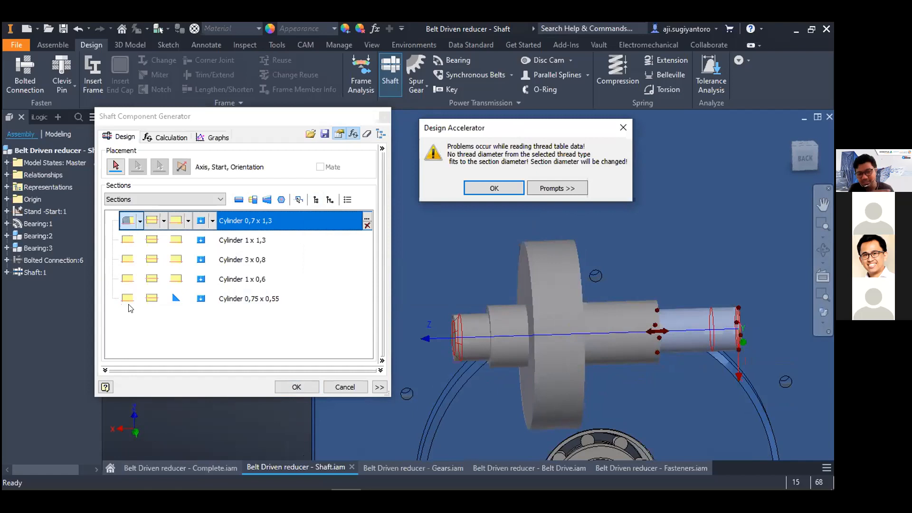
click(505, 188)
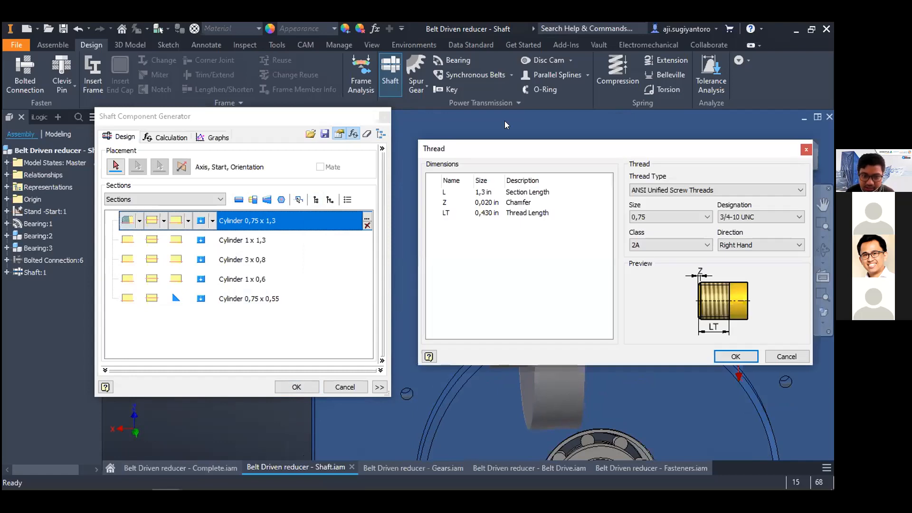
- Set the thread length on the first cylinder section to 1 in
drag(504, 148, 353, 90)
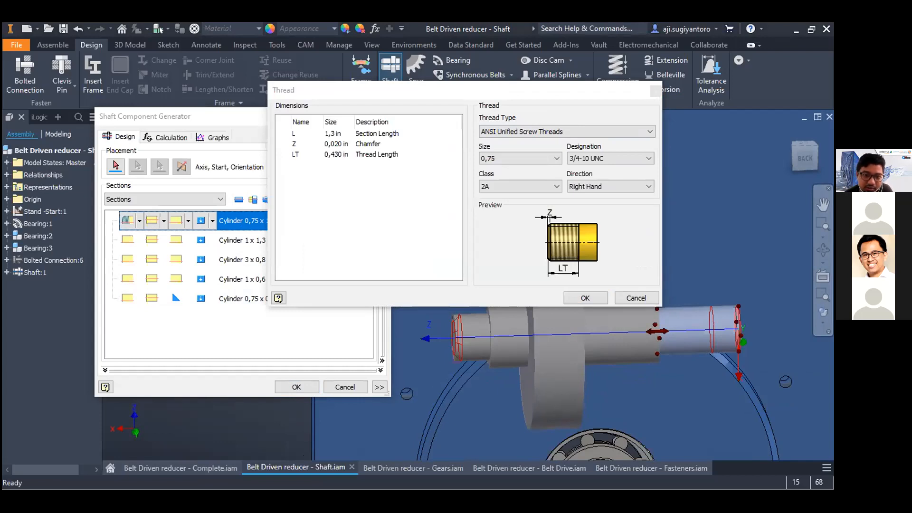
click(338, 134)
click(338, 155)
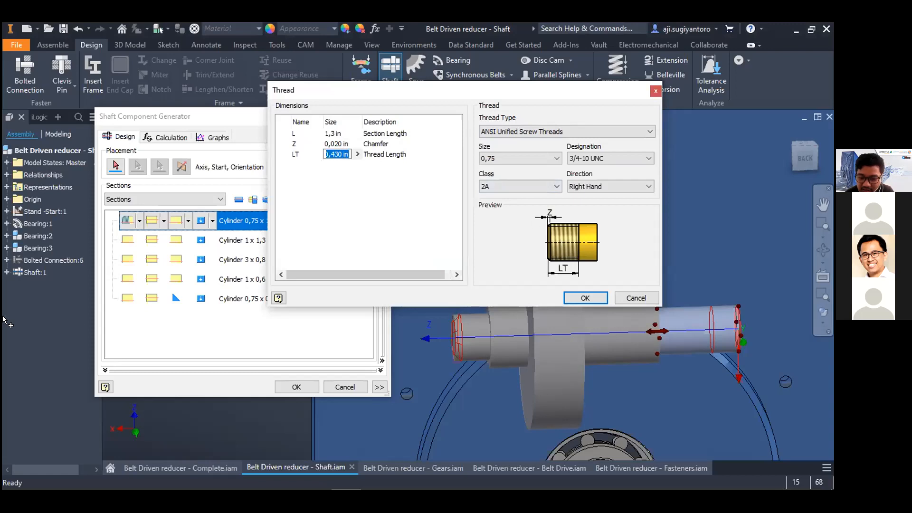
text(1)
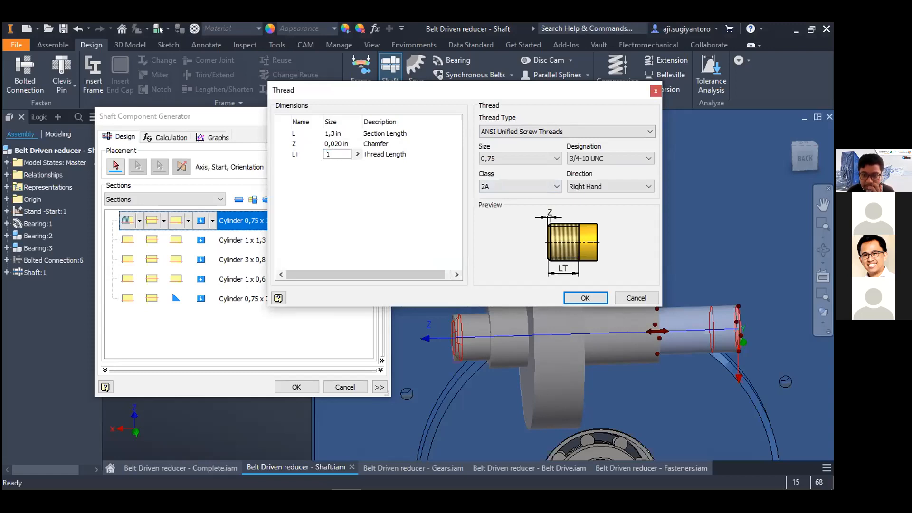
key(Return)
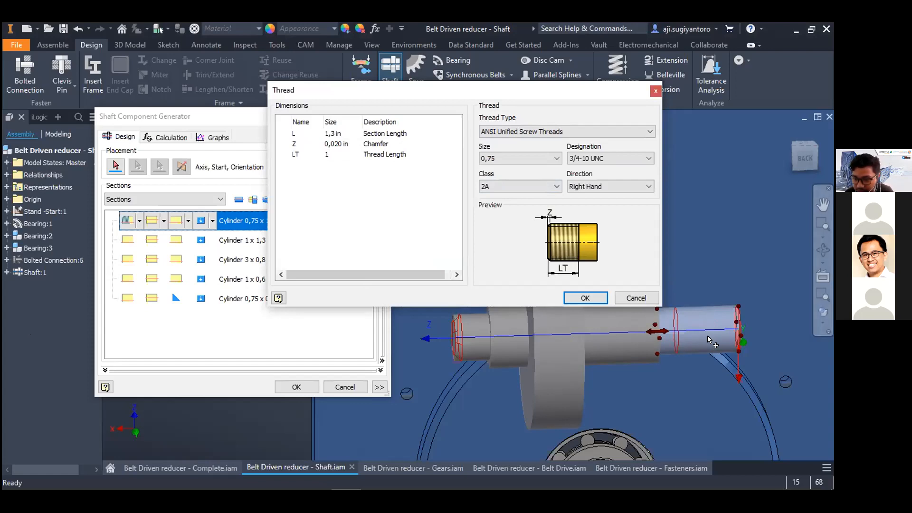
- Review the available thread sizes and types, keep ANSI Unified Screw Threads at size 0,75, and accept the thread
shift+middle_drag(716, 314, 717, 305)
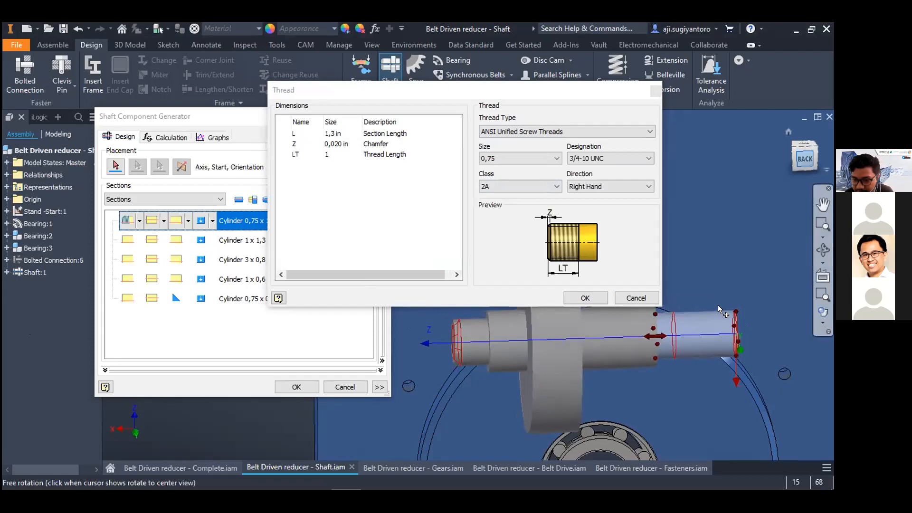
key(F5)
key(F5)
click(664, 299)
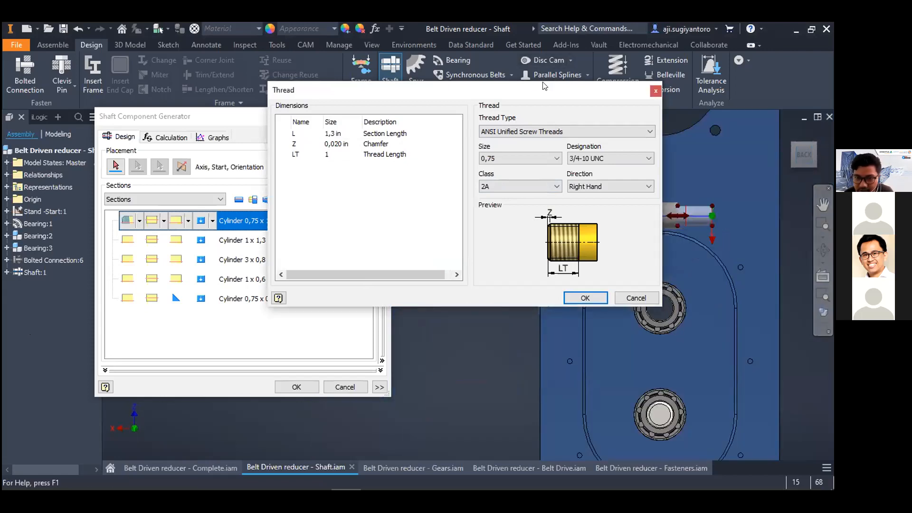
drag(535, 95, 535, 223)
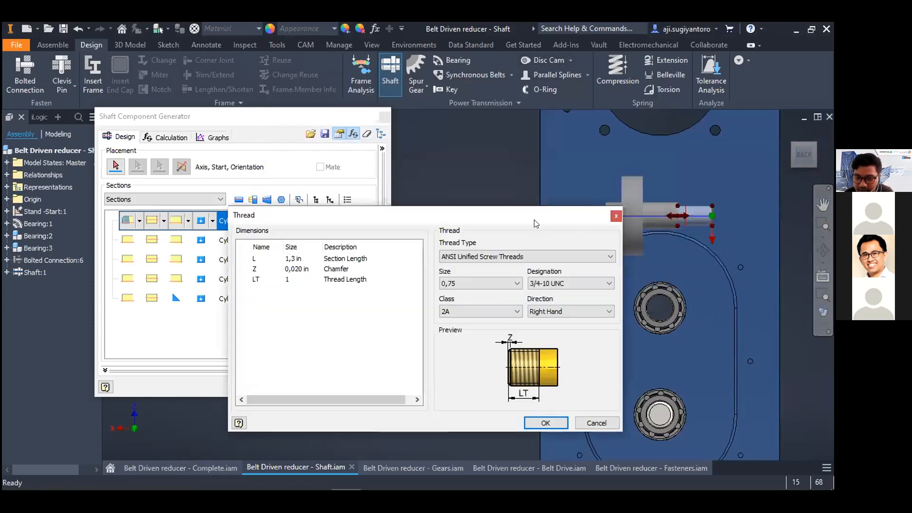
middle_drag(632, 233, 631, 265)
drag(425, 250, 386, 161)
click(347, 223)
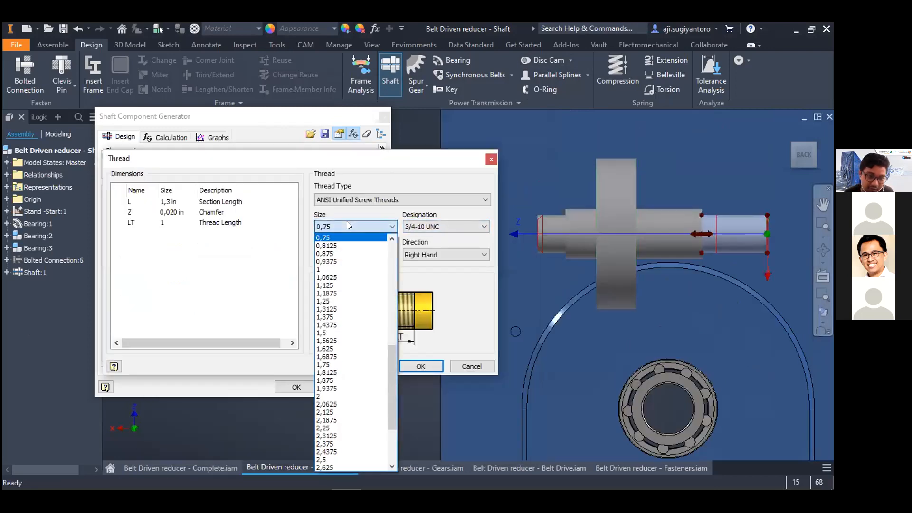
click(346, 221)
click(373, 197)
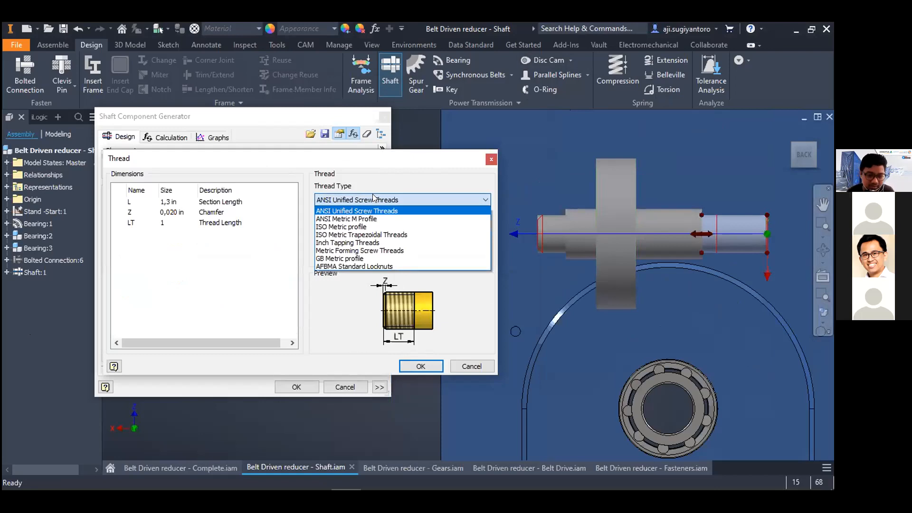
click(373, 197)
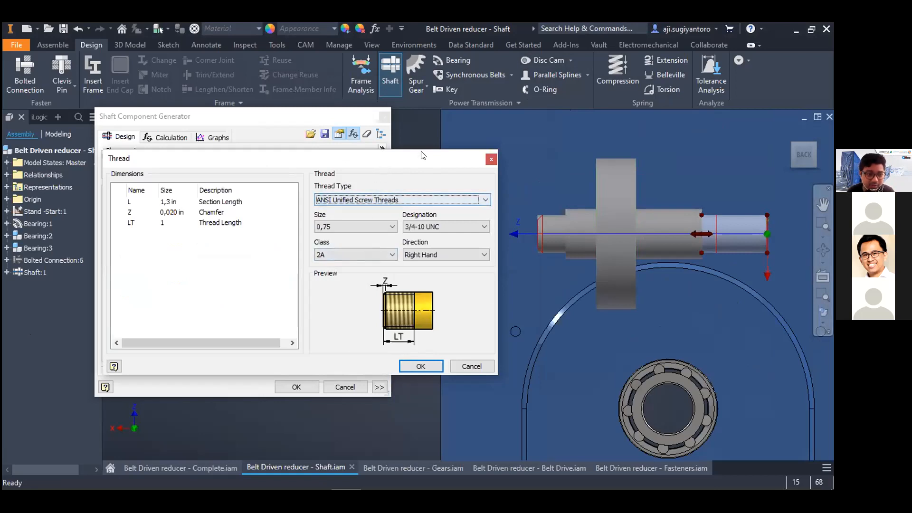
drag(422, 156, 448, 171)
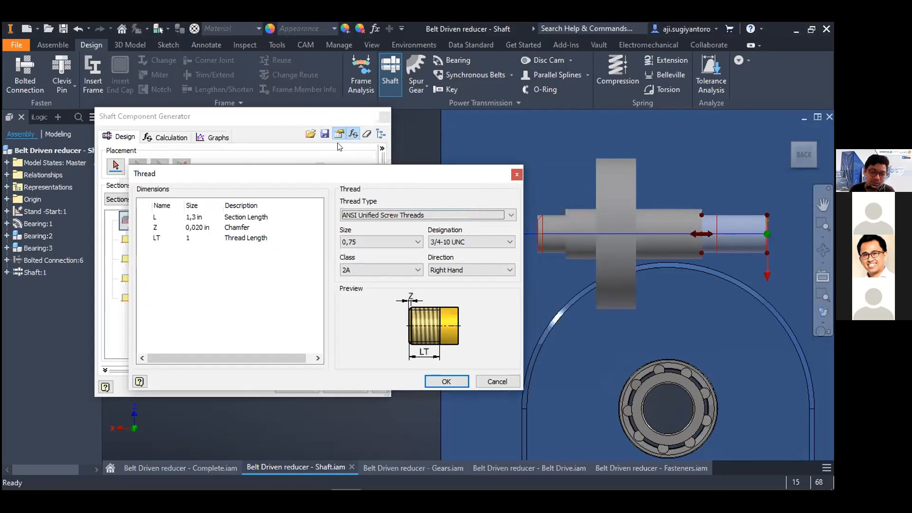
click(416, 195)
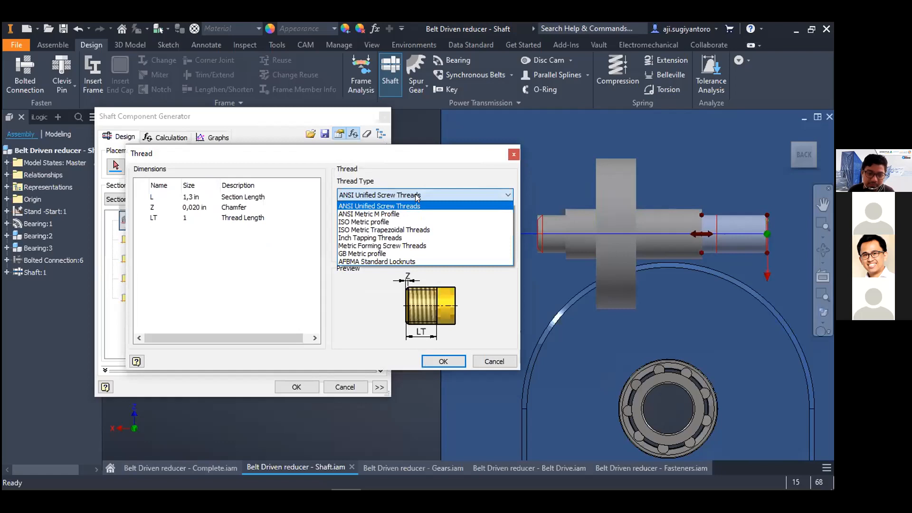
click(417, 155)
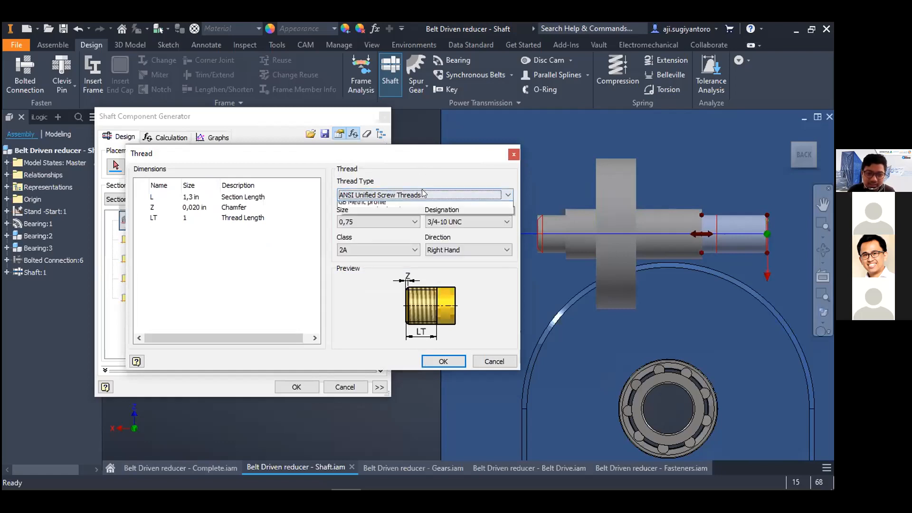
click(424, 194)
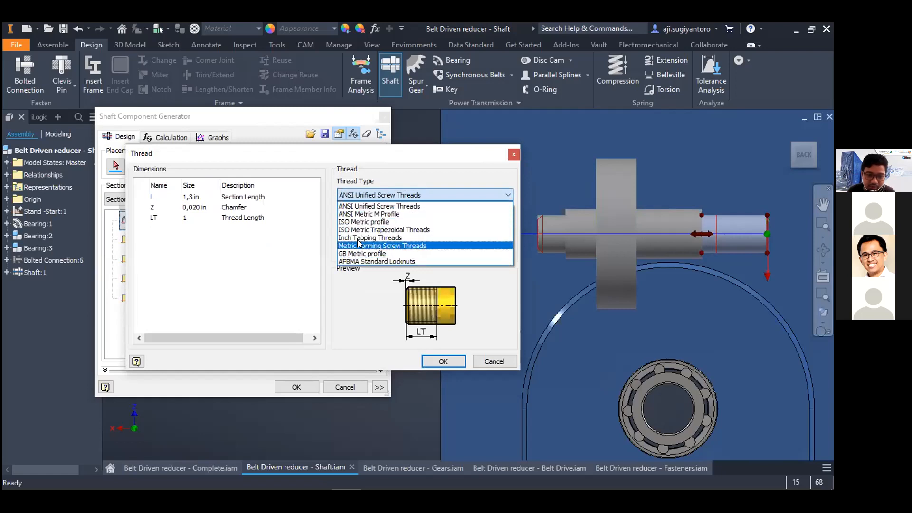
click(358, 291)
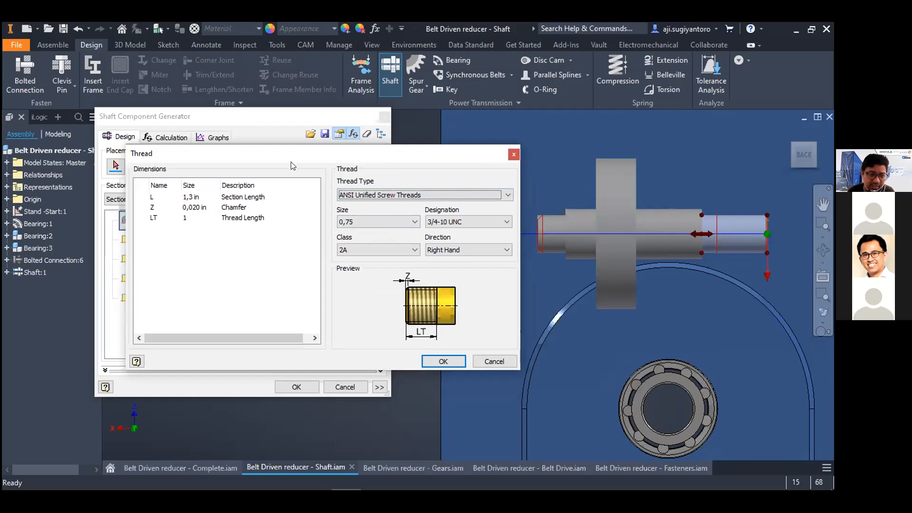
drag(294, 158, 331, 98)
click(473, 300)
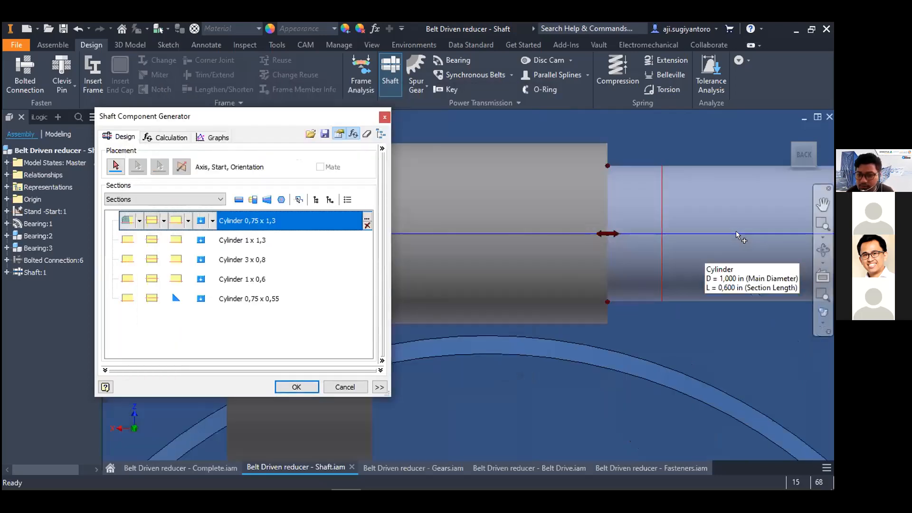
- Add a through hole to the second cylinder section (1 x 1,3)
scroll(736, 230, up, 3)
middle_drag(705, 235, 671, 268)
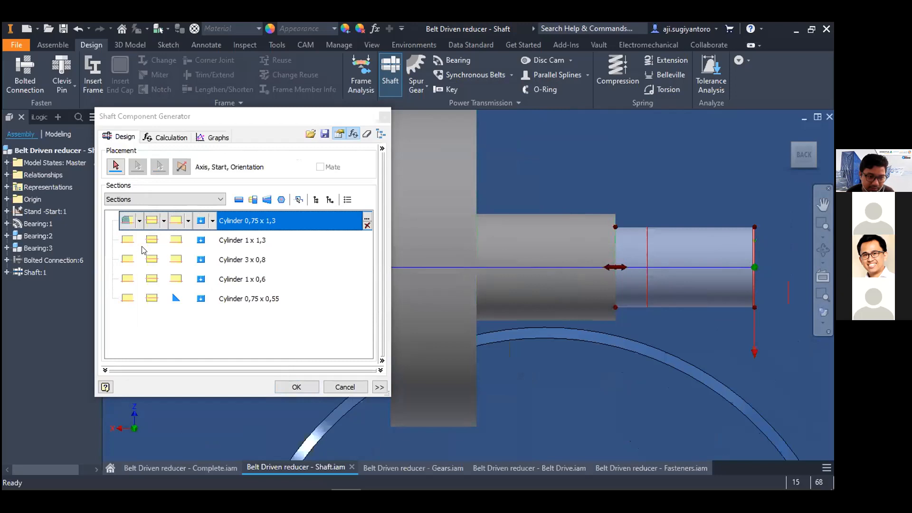
click(202, 243)
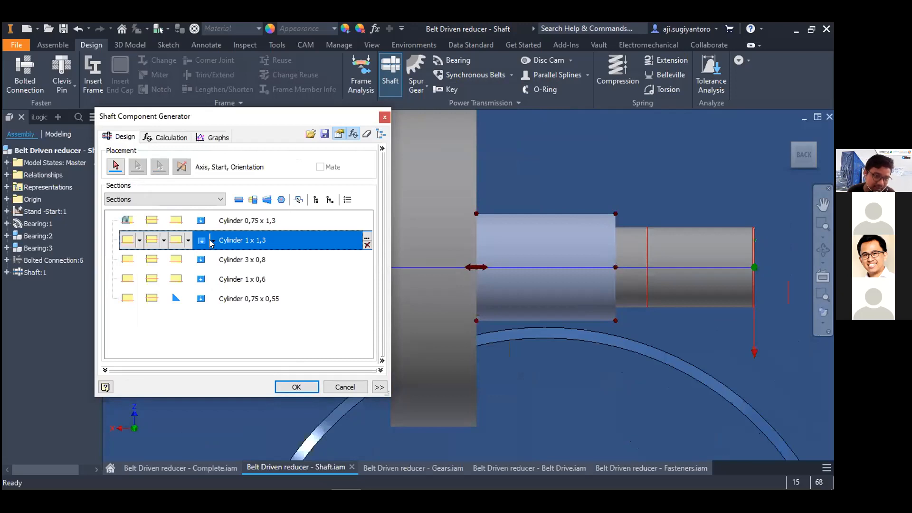
click(212, 242)
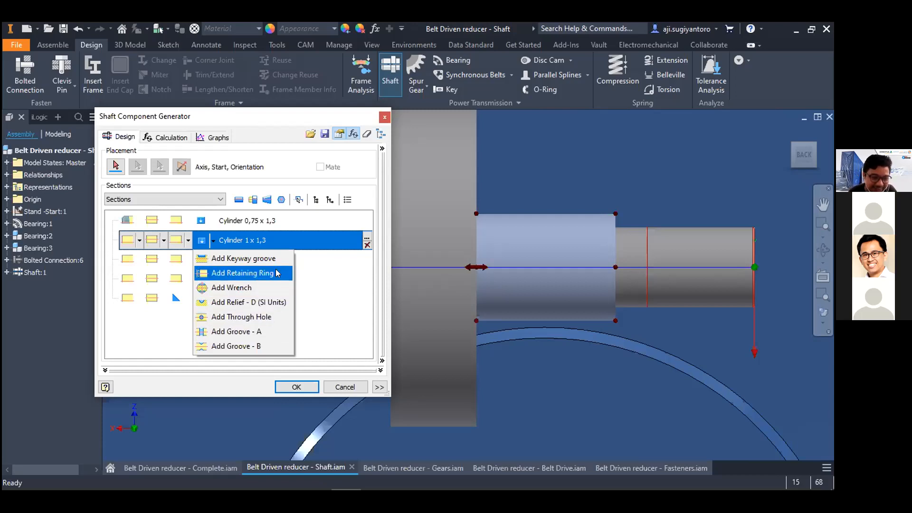
click(266, 318)
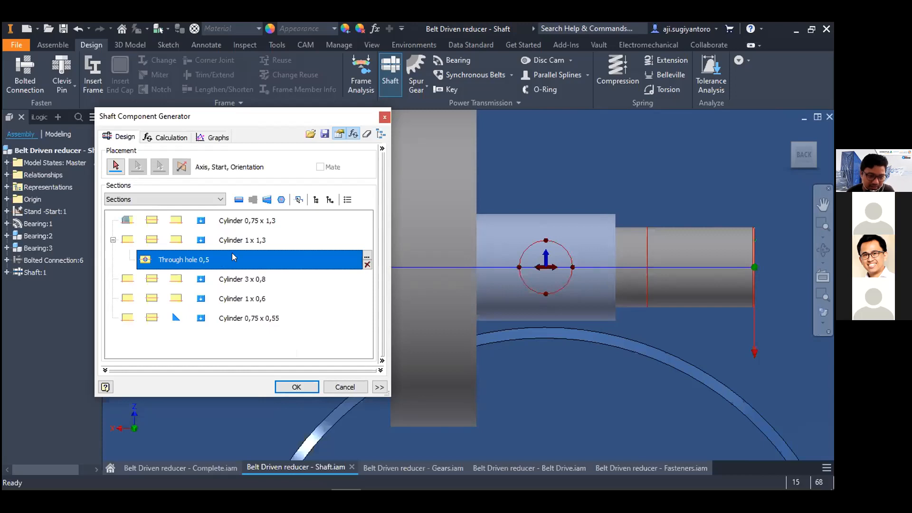
- Try a main diameter of 0.5 in and a distance of 0.5 in in the through hole's dimensions, and cancel the edit
double_click(356, 260)
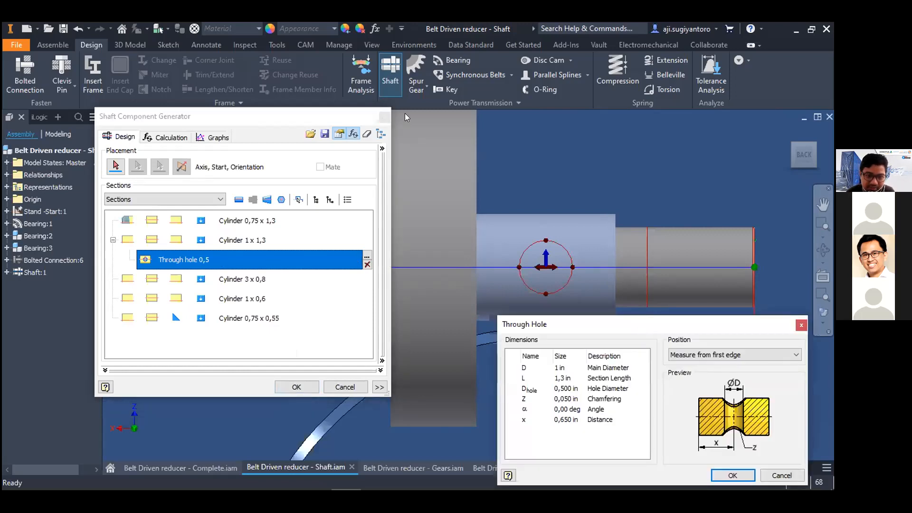
click(233, 128)
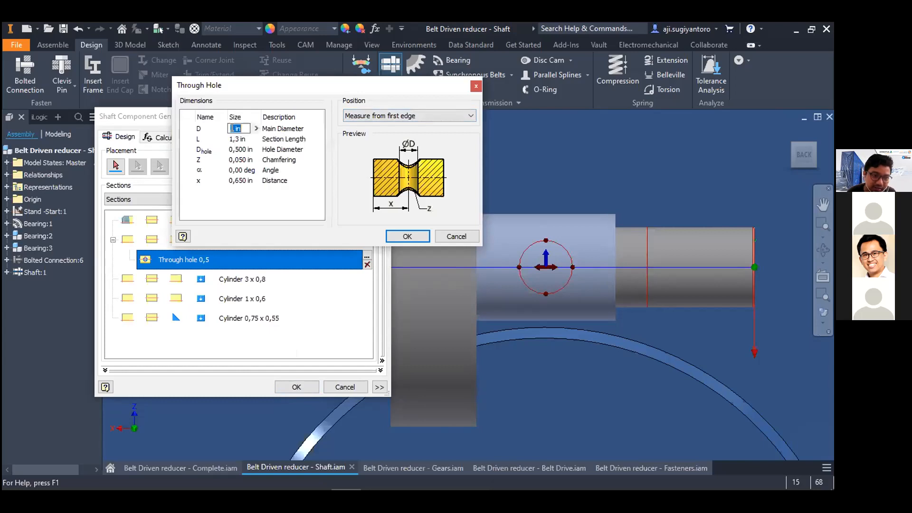
text(05)
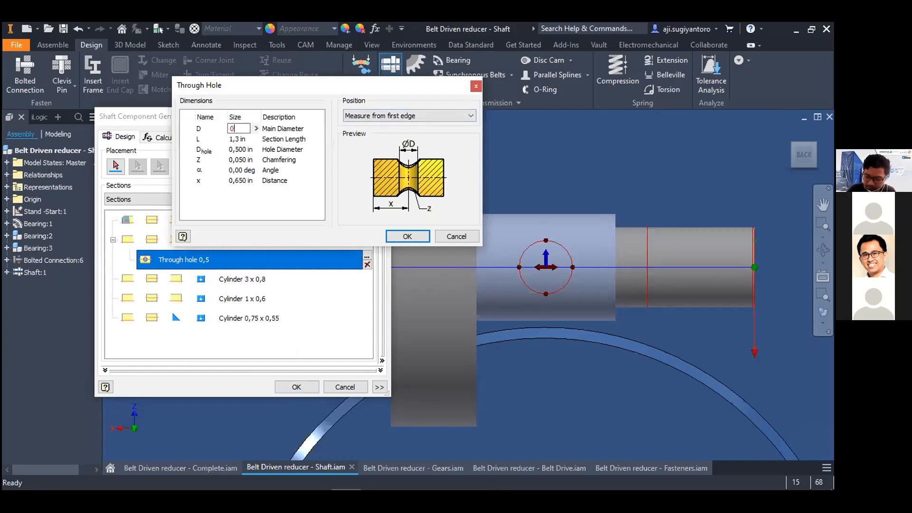
key(Return)
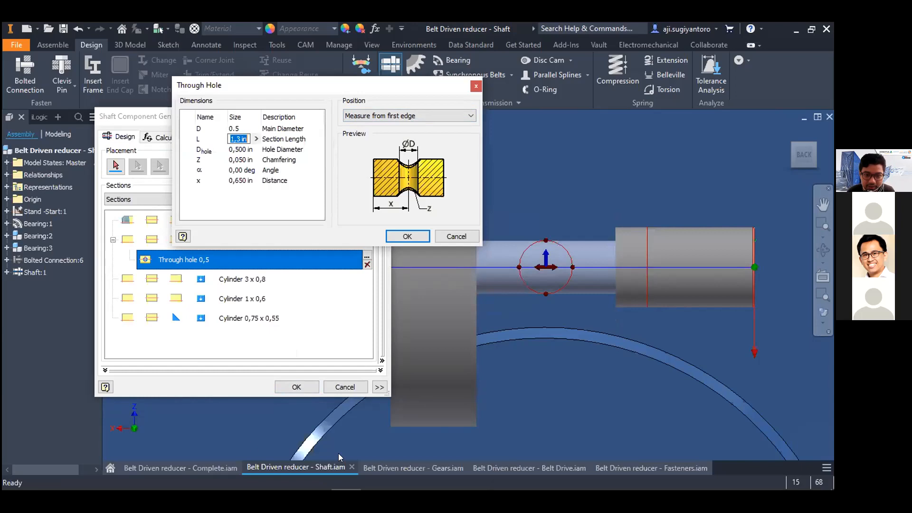
click(233, 181)
text(0.5)
key(Return)
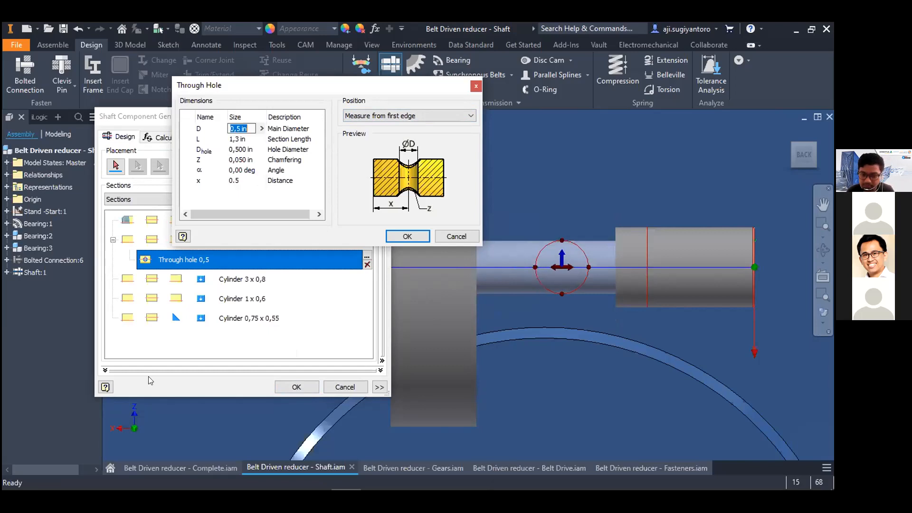
click(250, 127)
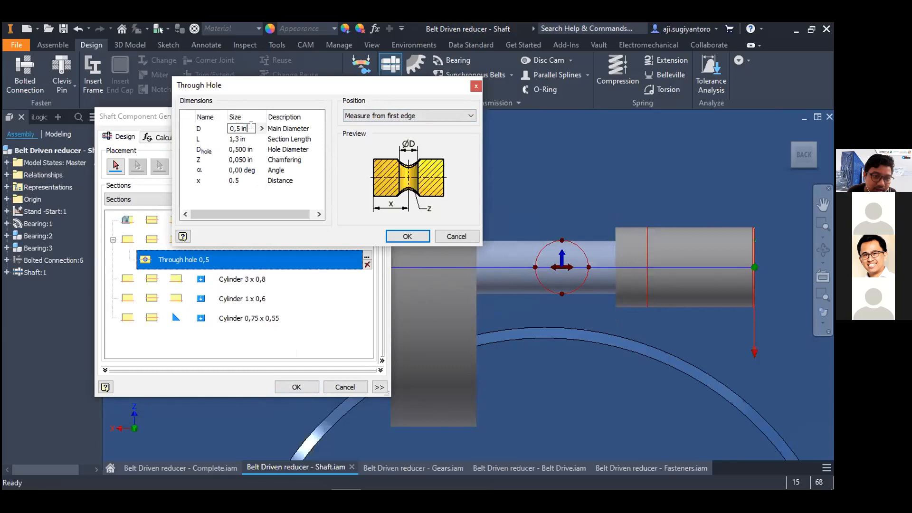
drag(250, 127, 212, 127)
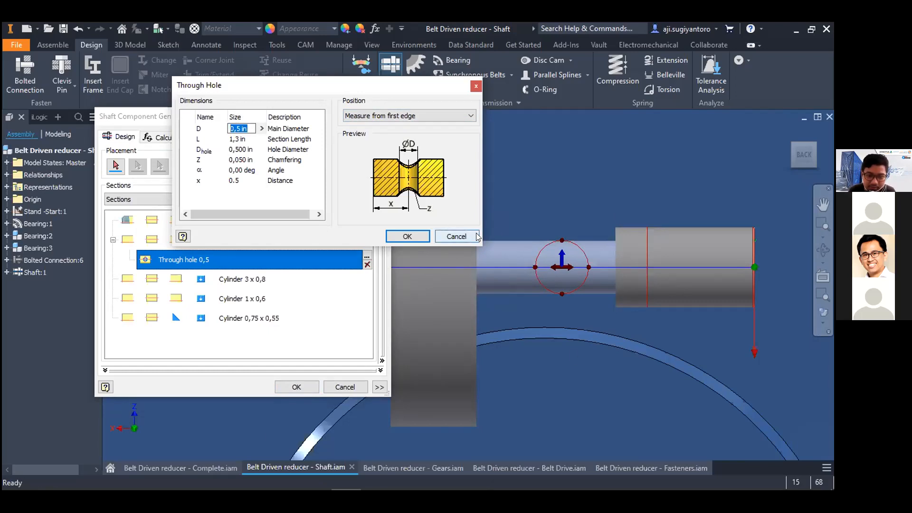
click(455, 236)
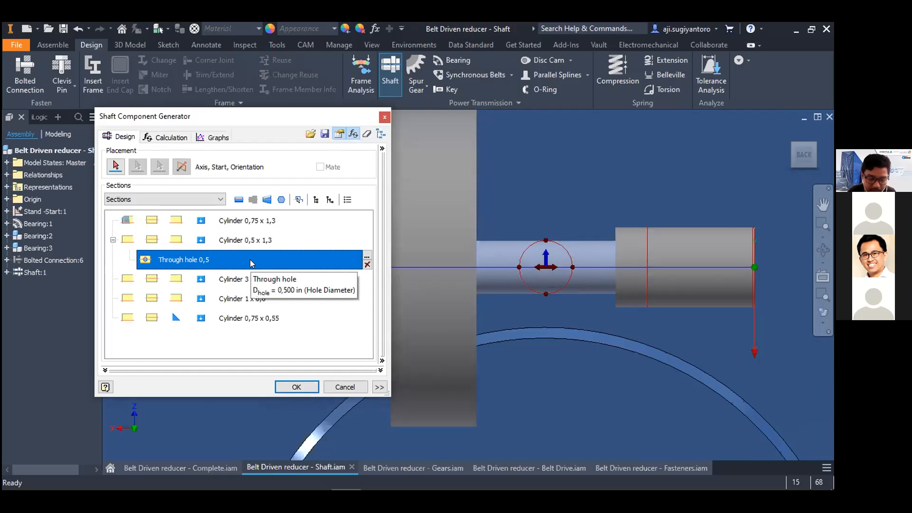
- Set the main diameter of the through hole's section to 1 in, and resize the hole freehand to 0,3125 in
double_click(320, 259)
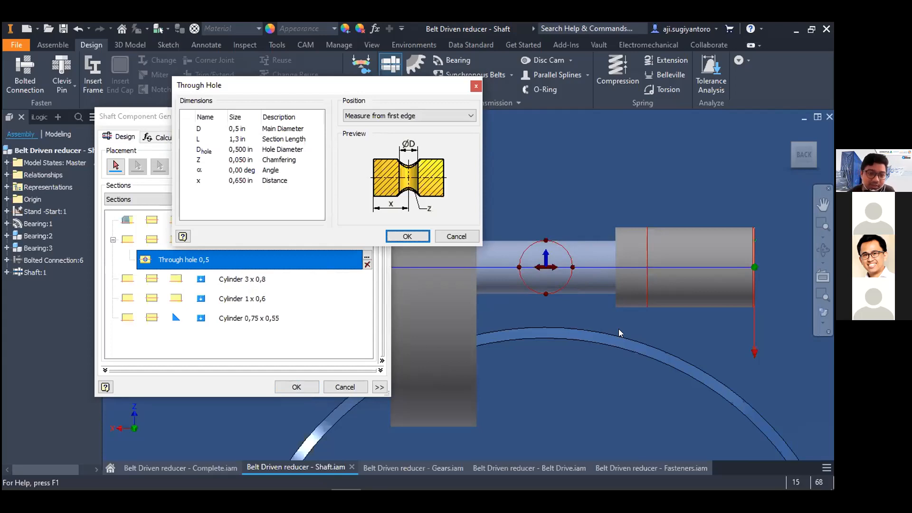
click(235, 128)
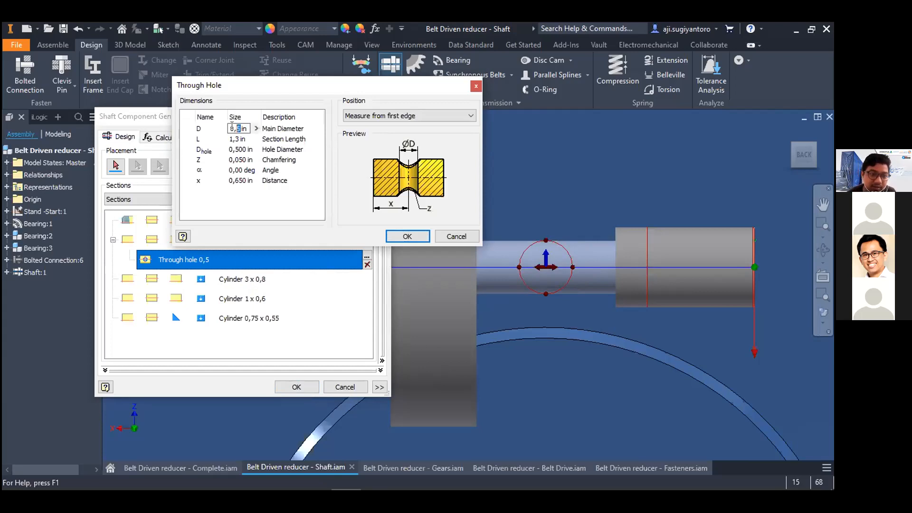
text(1)
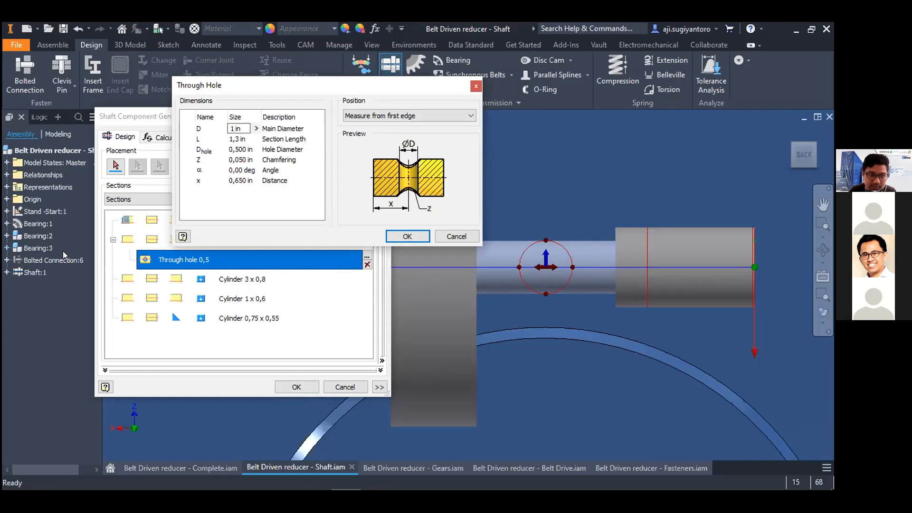
click(241, 149)
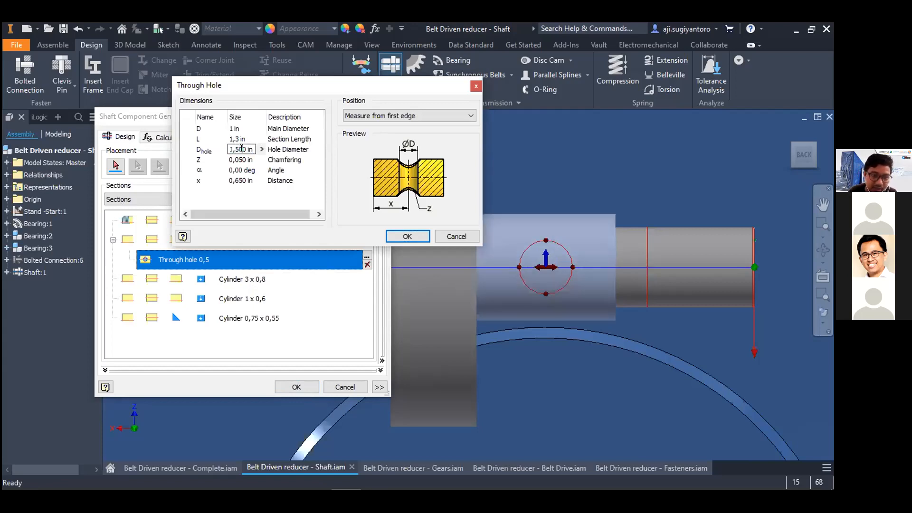
click(243, 180)
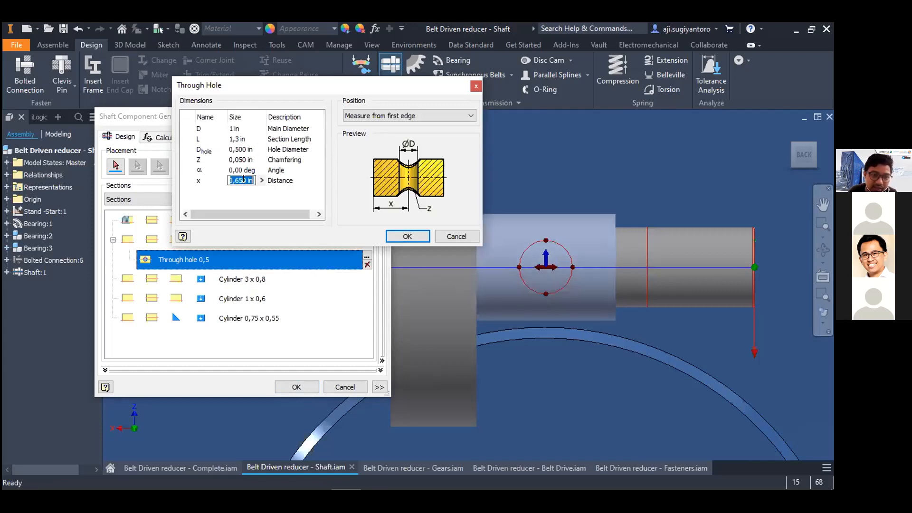
drag(243, 179, 233, 180)
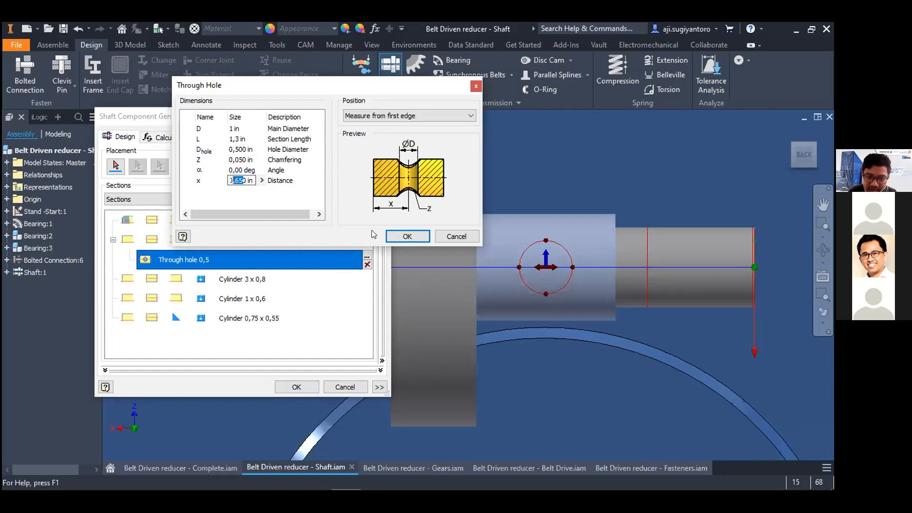
click(407, 236)
mouse_move(531, 266)
mouse_down()
mouse_move(577, 273)
mouse_move(545, 266)
mouse_move(539, 246)
mouse_move(534, 258)
mouse_up()
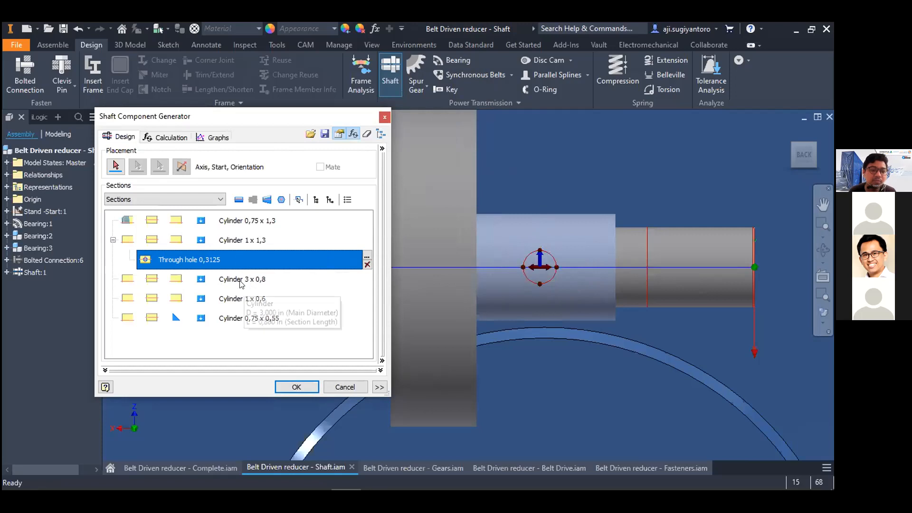
- Set the through hole's diameter to 0.3 in and accept its dimensions
click(205, 149)
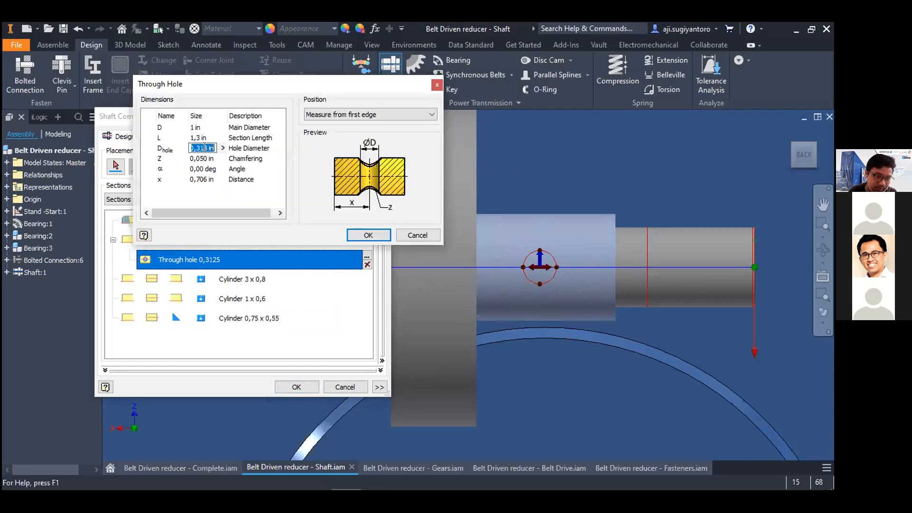
text(0.3)
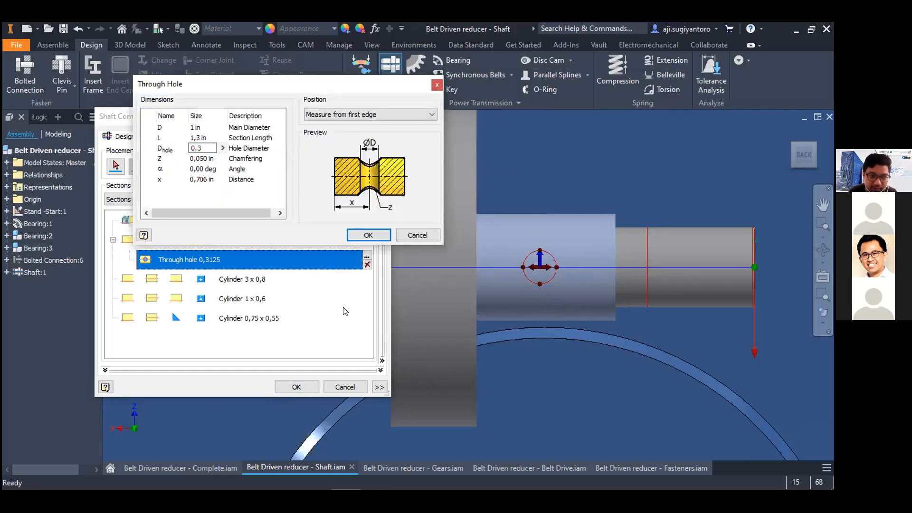
click(368, 235)
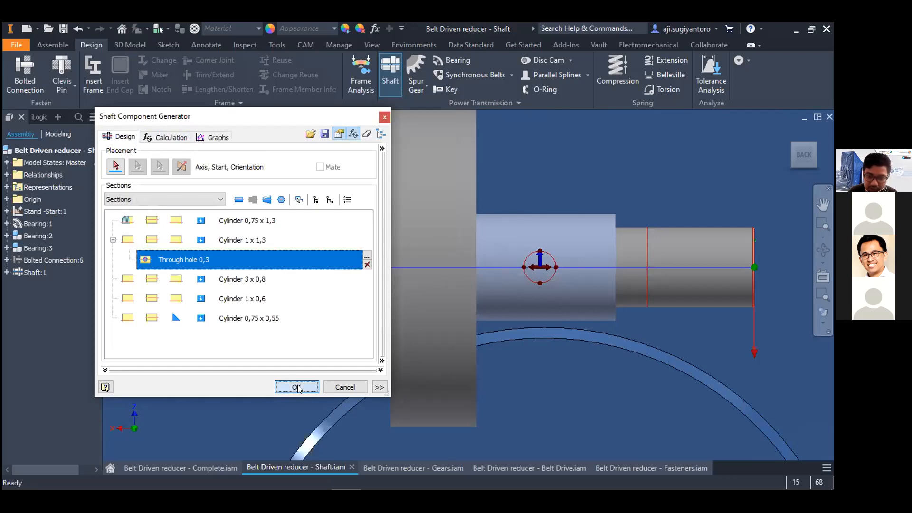
- Accept the shaft design and place the new shaft in the empty space beside the blue plate
key(Return)
click(339, 333)
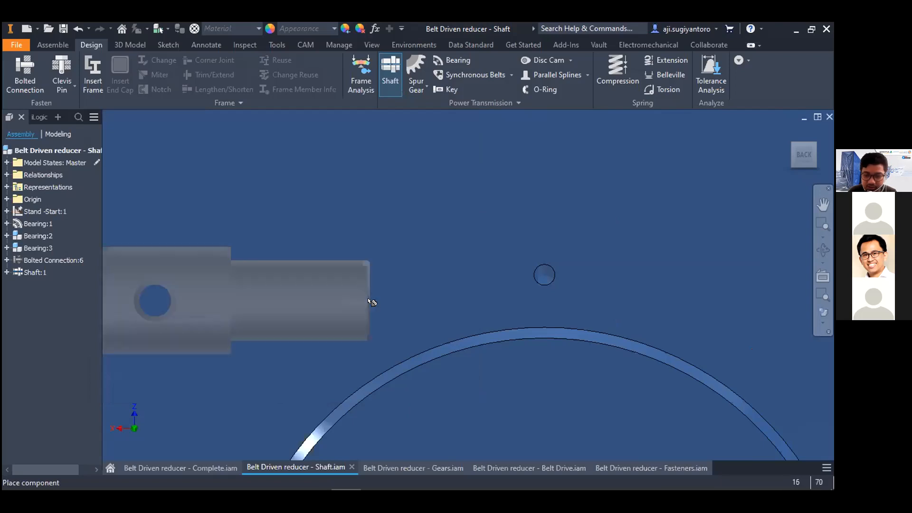
click(372, 302)
scroll(494, 271, down, 5)
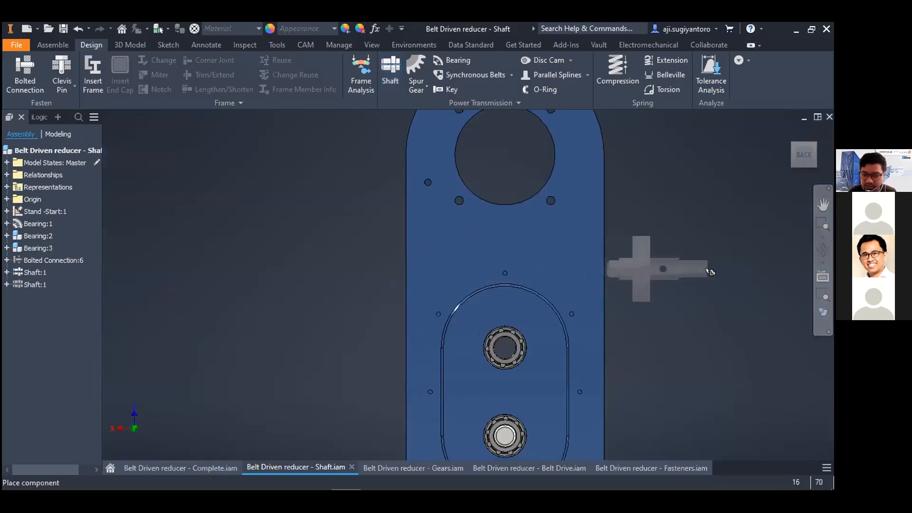
click(707, 269)
- Inspect the placed shaft's disc, through hole and threaded end from several angles, and expand its component node
shift+middle_drag(661, 319, 588, 315)
scroll(648, 263, up, 3)
scroll(596, 292, up, 3)
scroll(599, 291, down, 3)
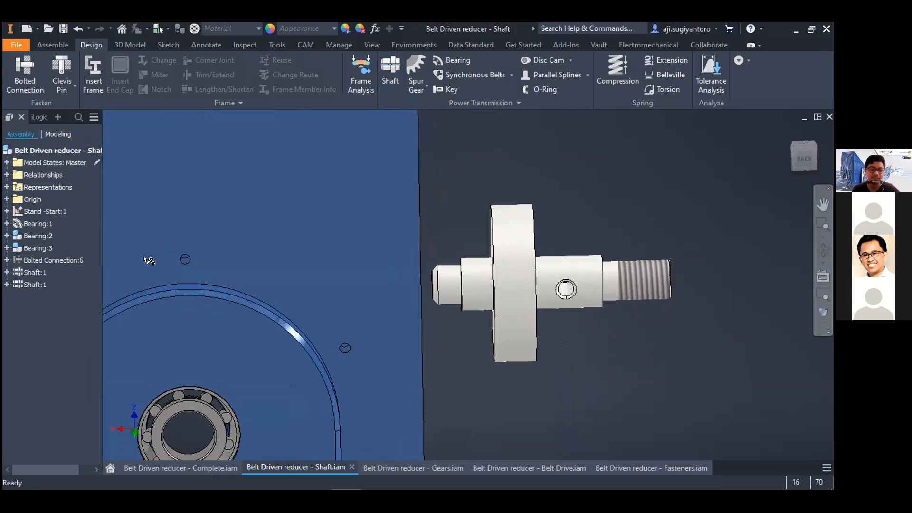
click(6, 284)
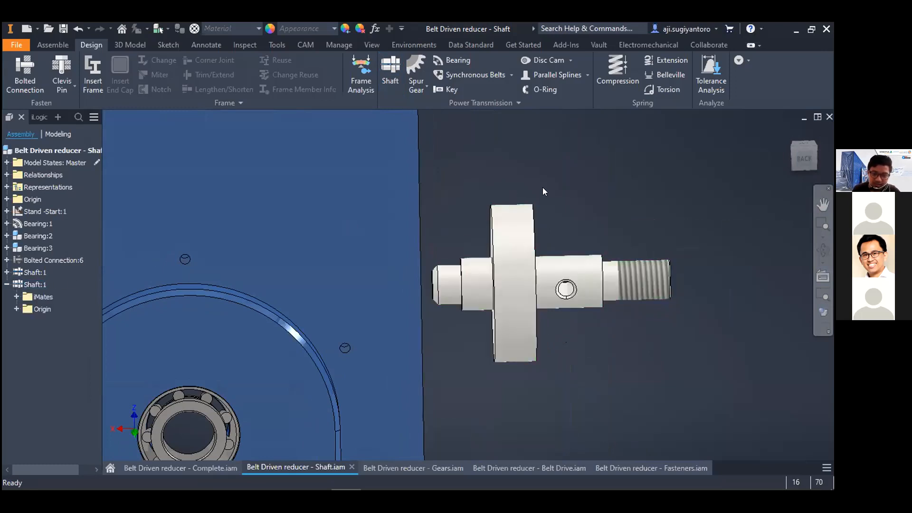
shift+middle_drag(622, 200, 568, 236)
drag(563, 239, 560, 239)
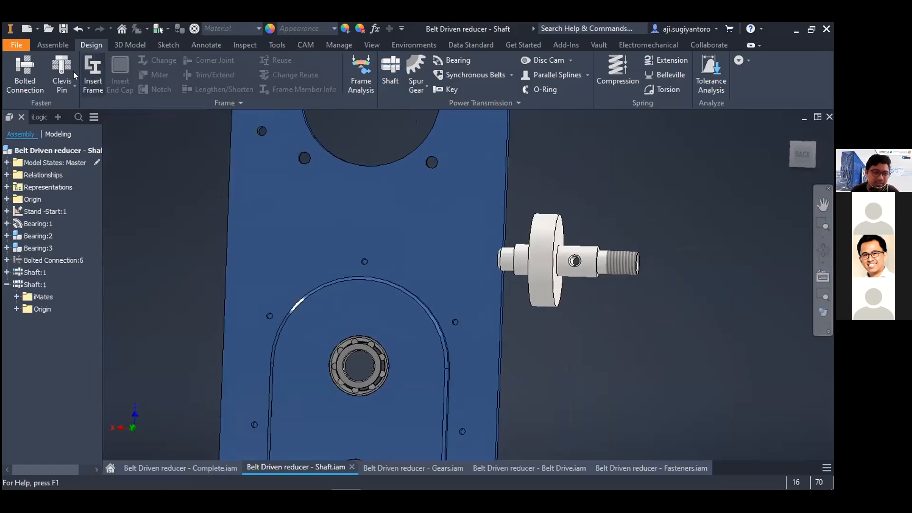
click(55, 45)
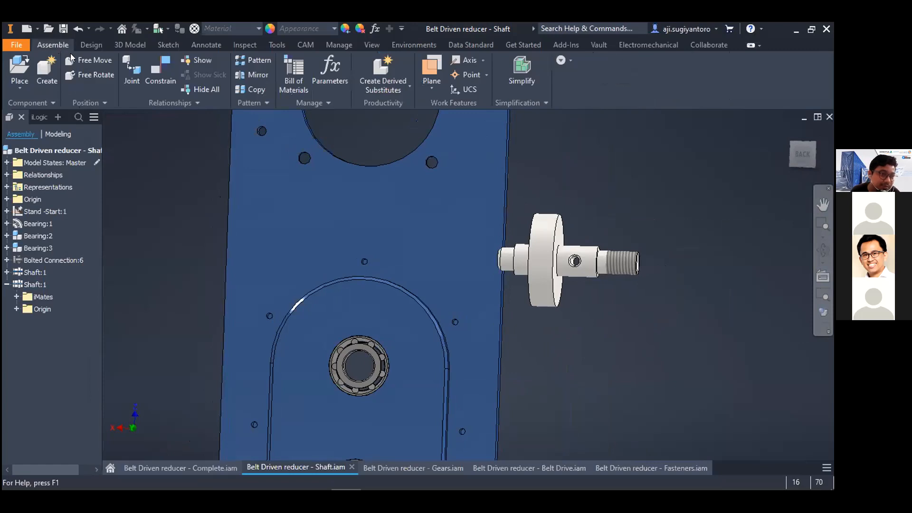
click(132, 76)
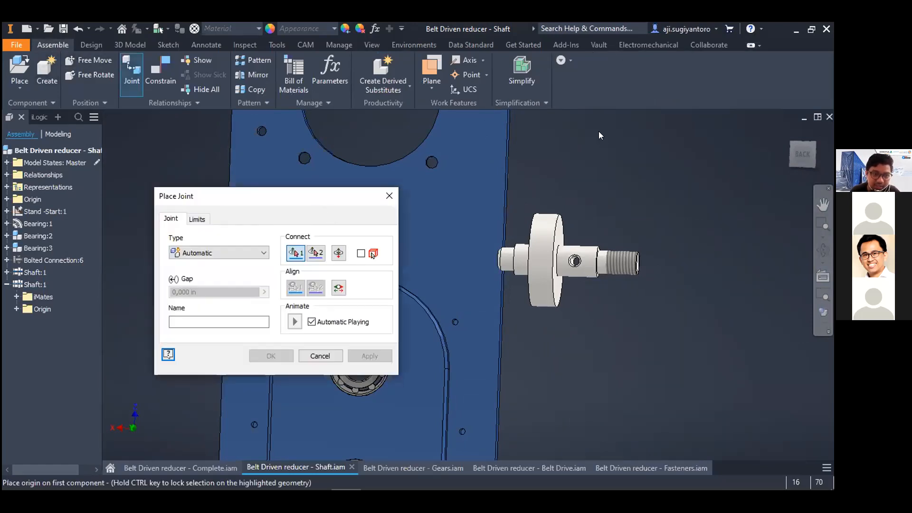
drag(316, 196, 267, 137)
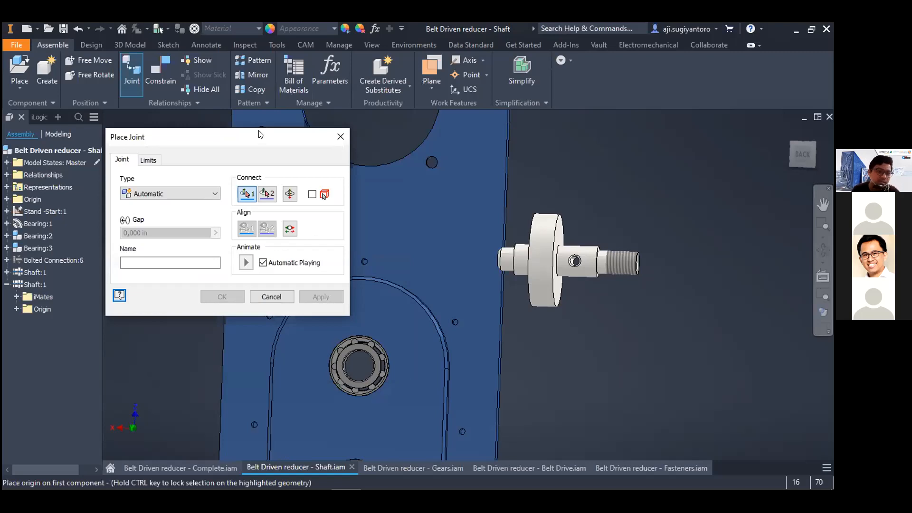
click(339, 142)
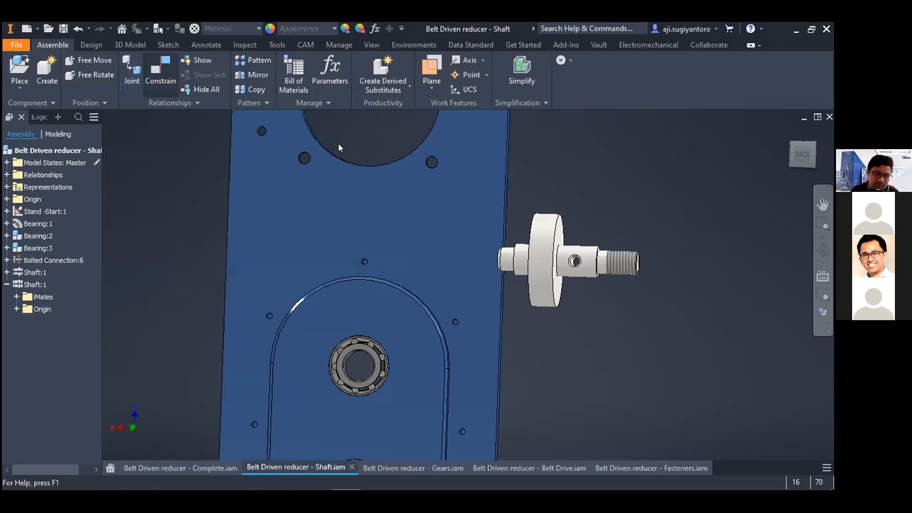
key(c)
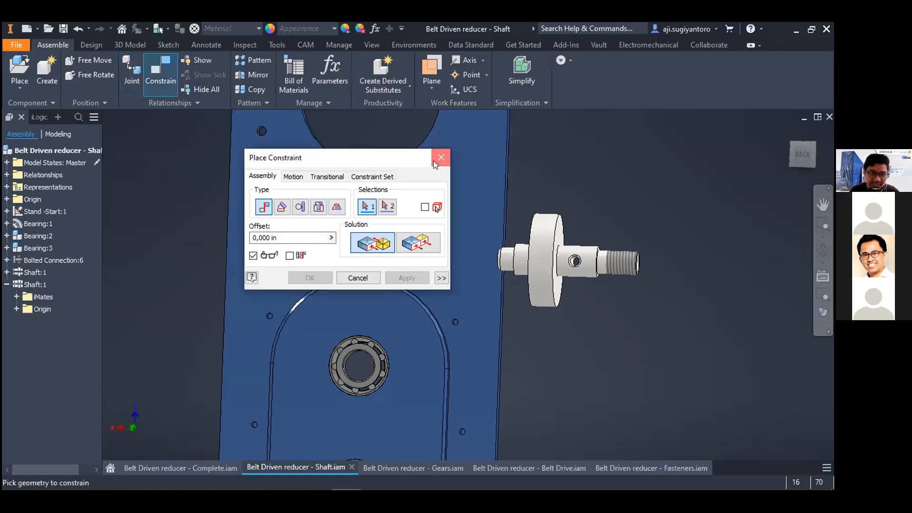
click(433, 161)
- Define a joint from the shaft's disc face on the through-hole side to the upper bearing's centre, and flip the component
click(130, 66)
shift+middle_drag(463, 198, 594, 274)
scroll(567, 301, down, 2)
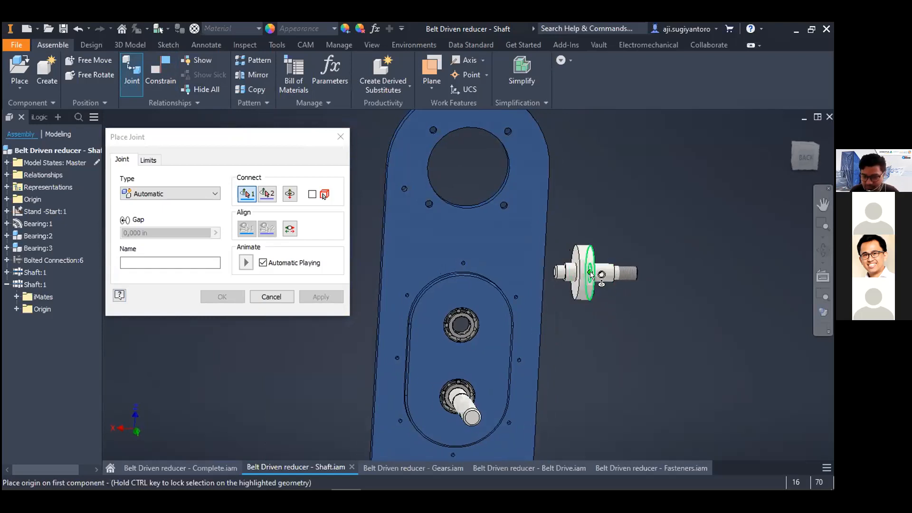
click(590, 273)
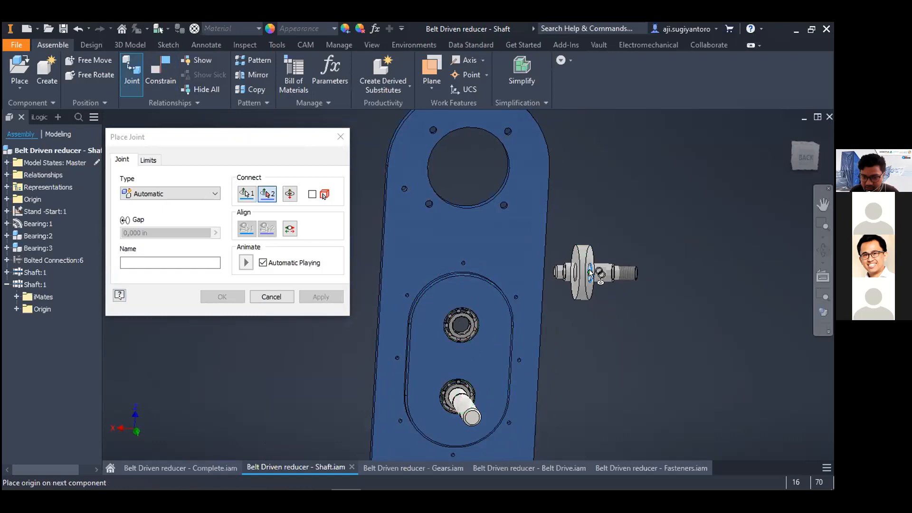
scroll(591, 273, up, 5)
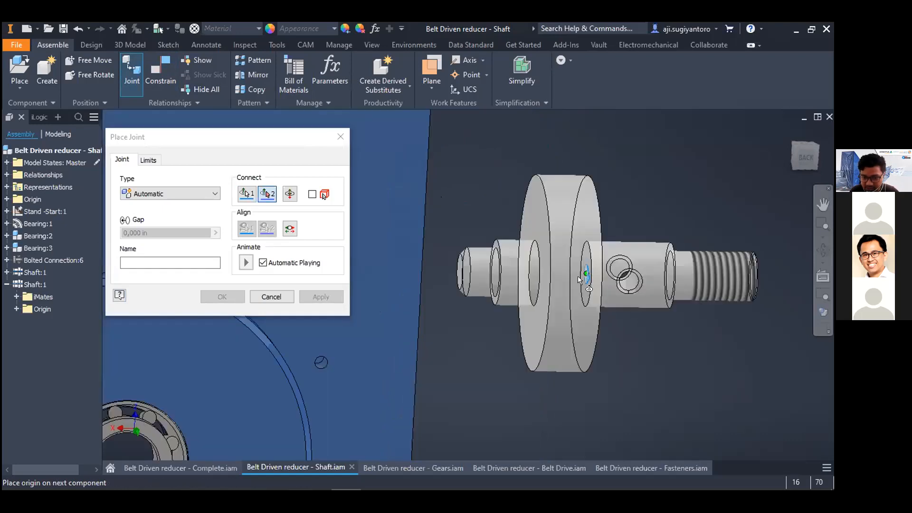
scroll(577, 275, down, 4)
scroll(427, 346, up, 3)
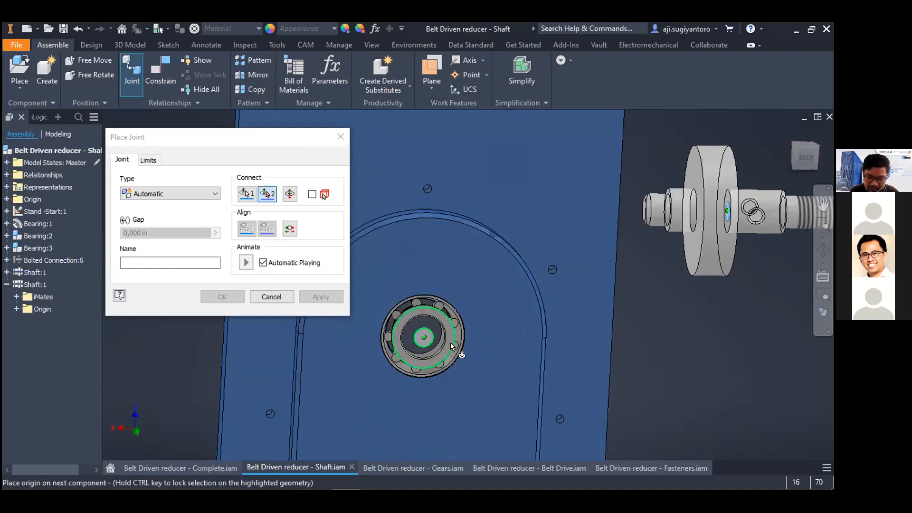
click(450, 343)
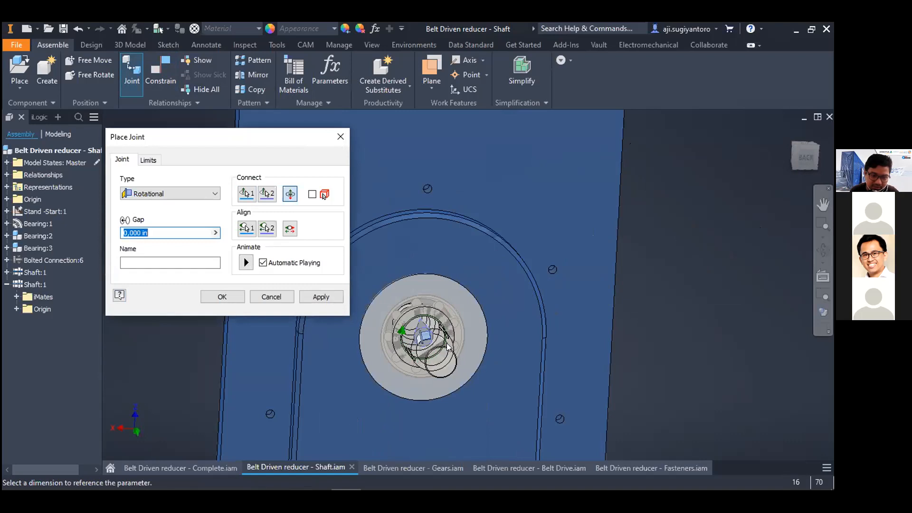
click(295, 199)
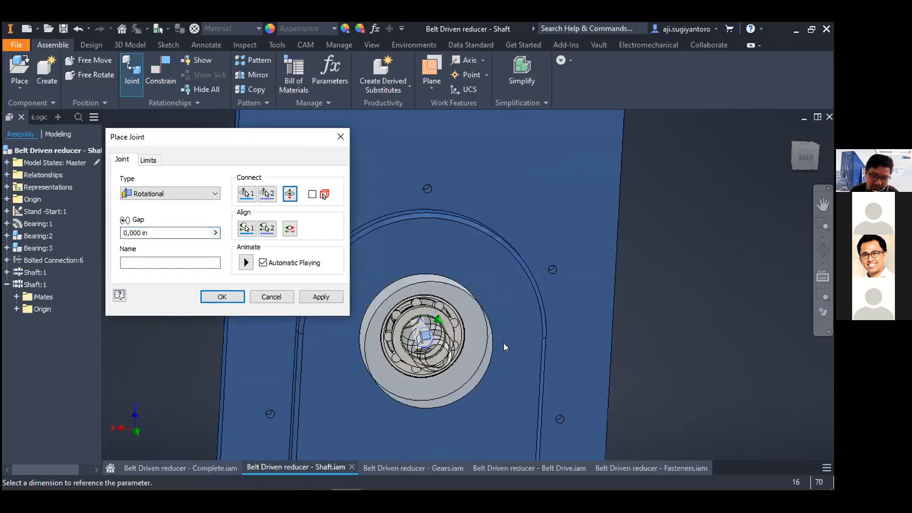
shift+middle_drag(504, 350, 489, 313)
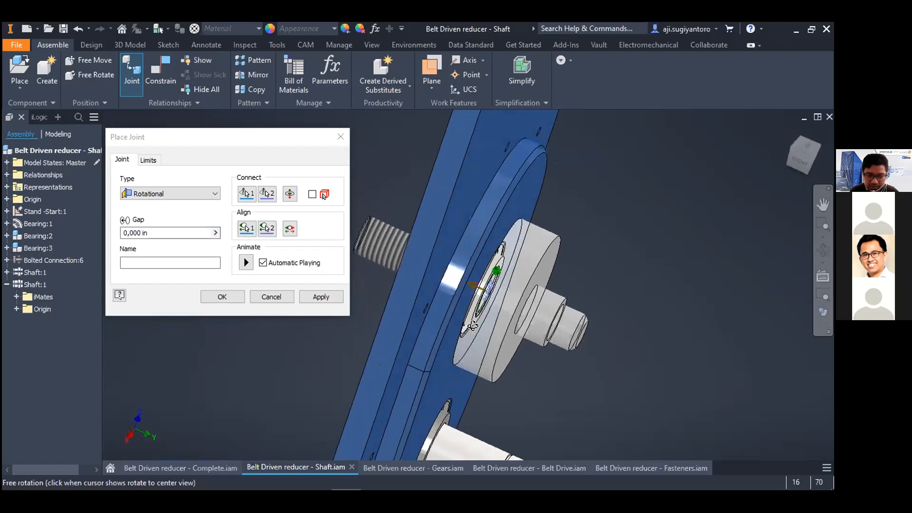
- Try the Slider and Cylindrical joint types on the shaft, and return the type to Rotational
click(141, 194)
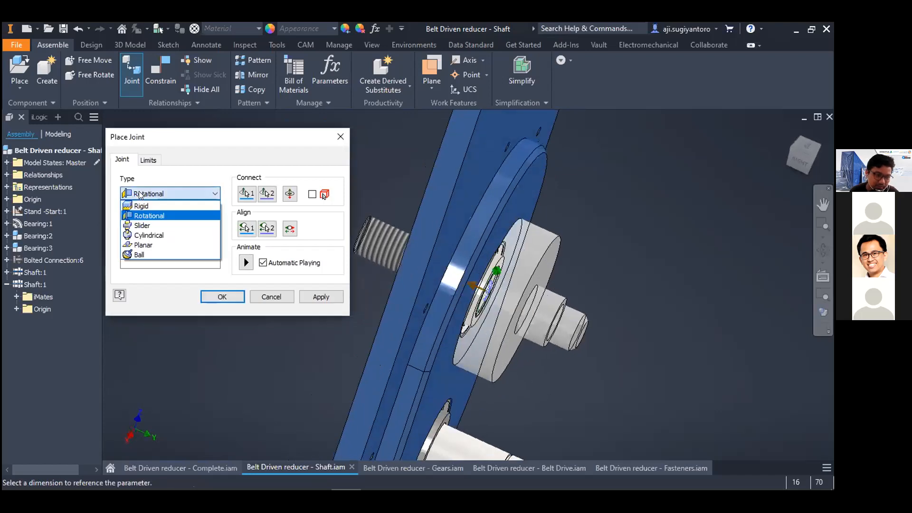
click(149, 223)
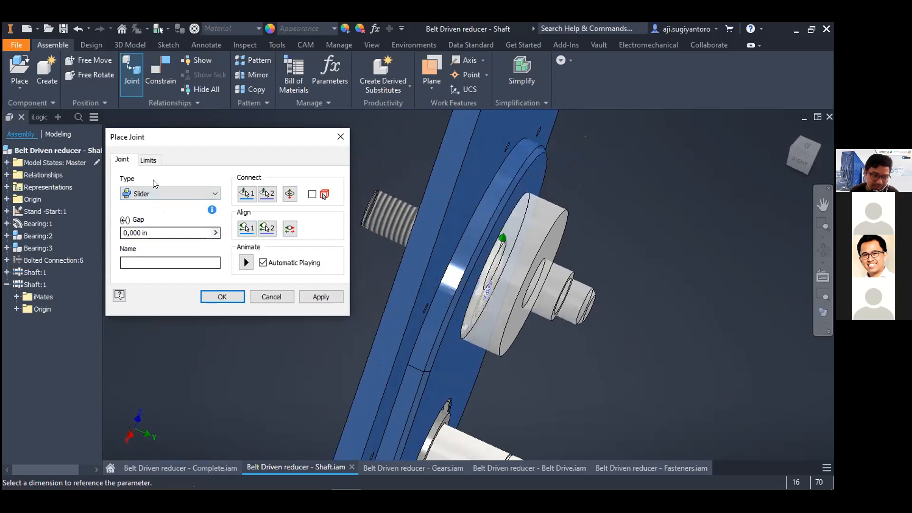
click(154, 194)
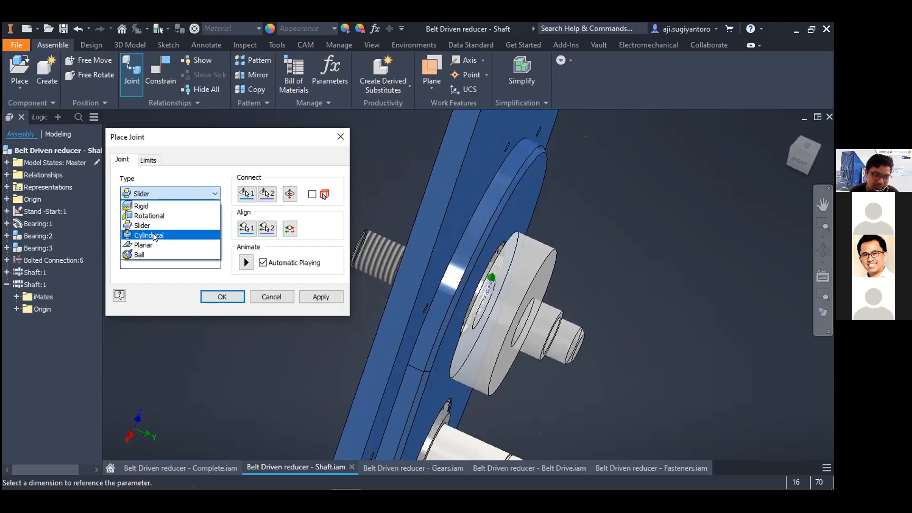
click(154, 236)
click(182, 193)
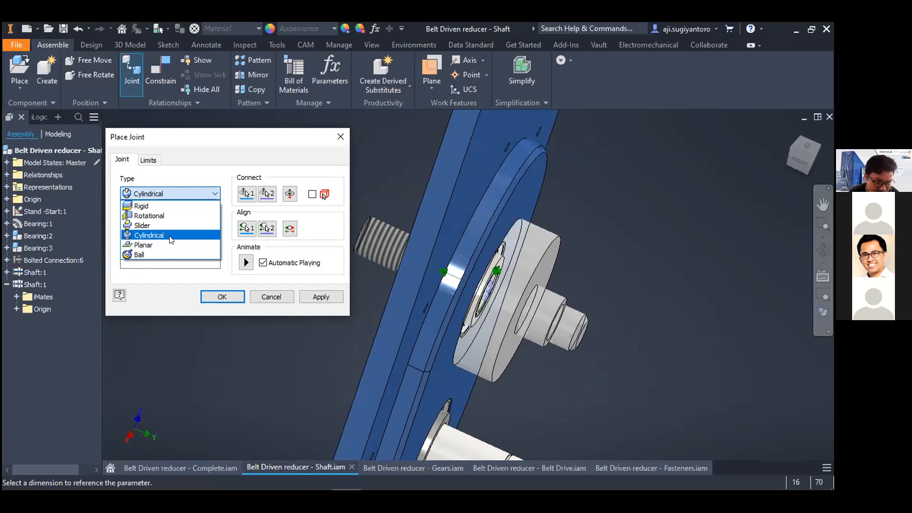
click(175, 214)
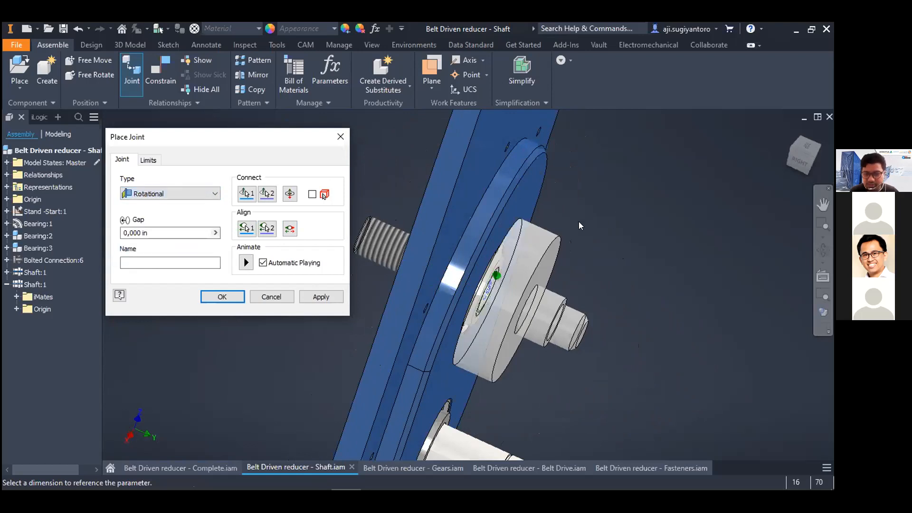
- Check the shaft's fit in the bearing, apply the Rotational joint with a 0,000 in gap, and finish placing joints
shift+middle_drag(569, 240, 543, 300)
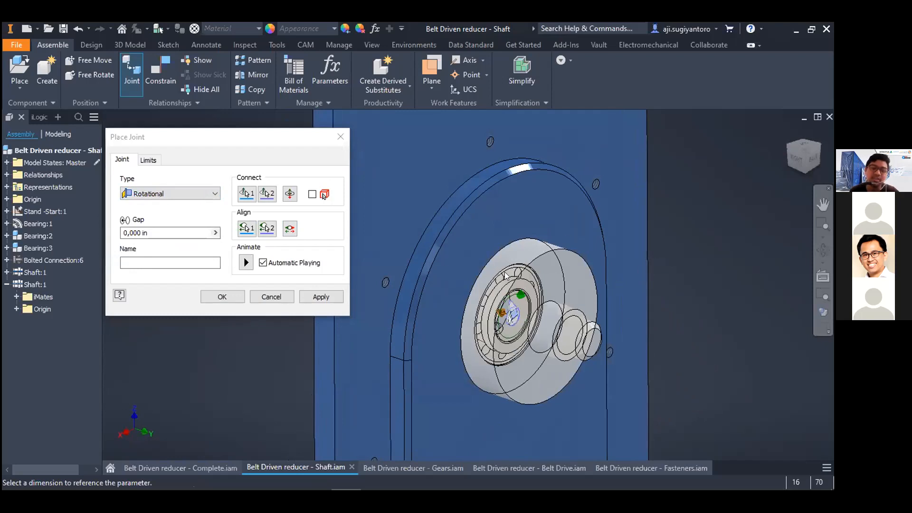
shift+middle_drag(593, 313, 532, 328)
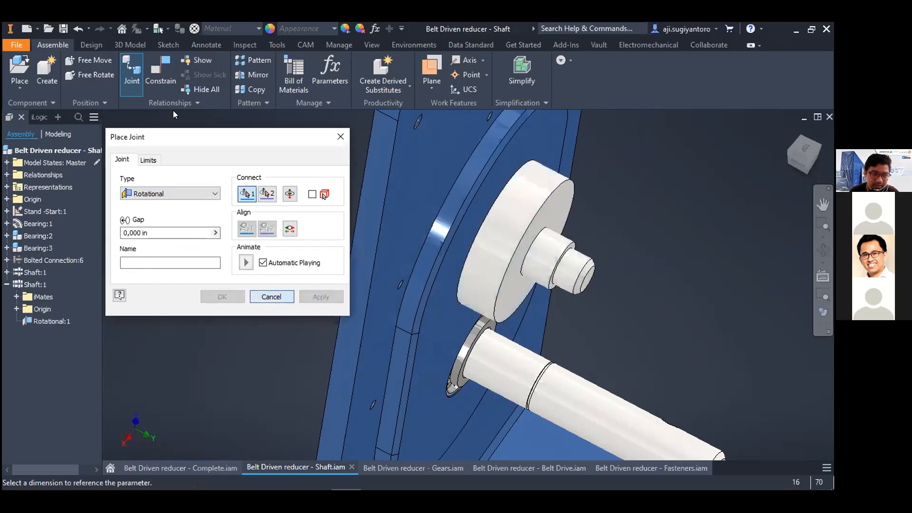
click(271, 296)
- Reopen the newly jointed shaft for editing with the Design Accelerator
click(28, 286)
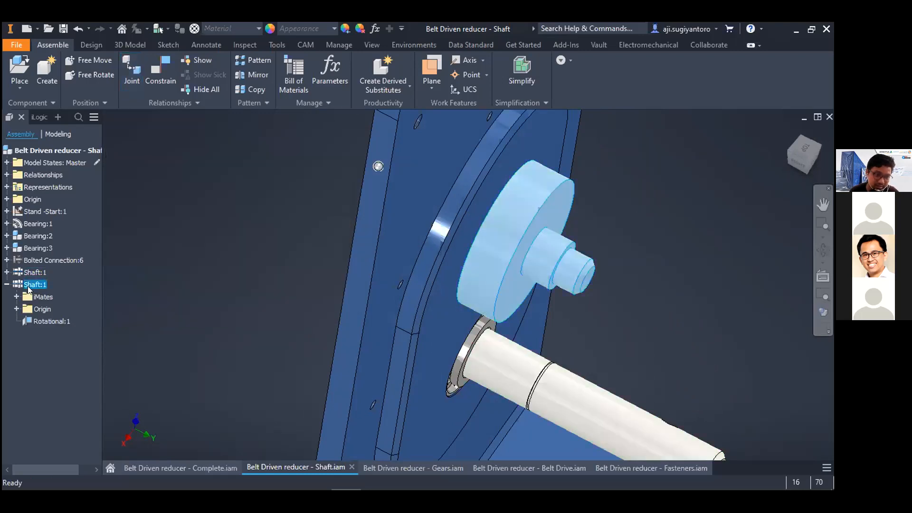
right_click(28, 286)
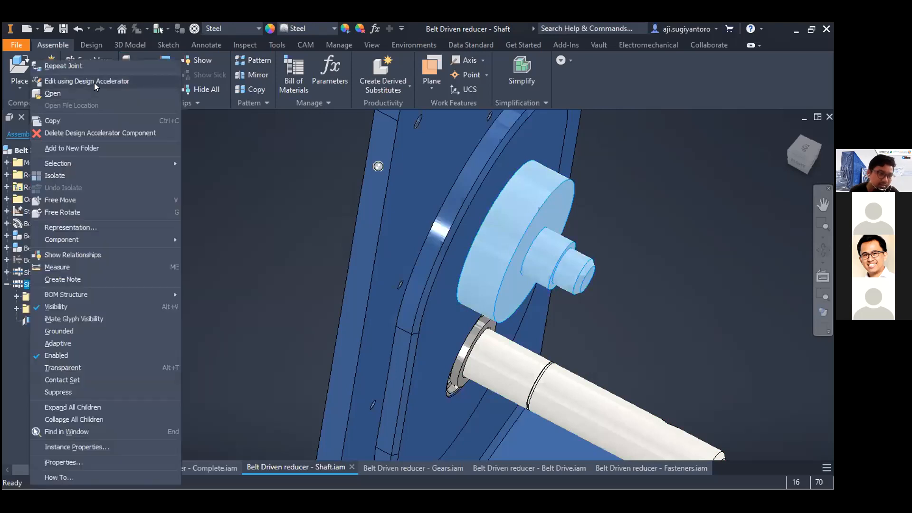
click(94, 81)
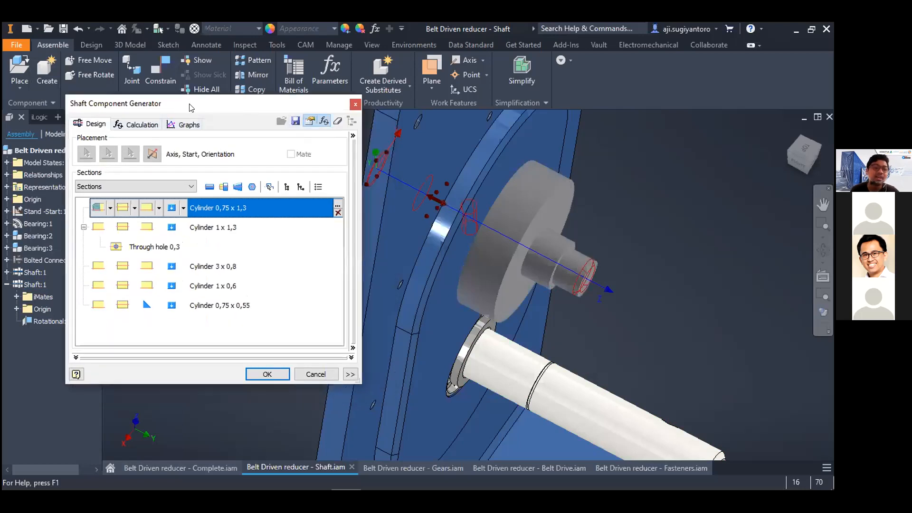
drag(190, 104, 207, 96)
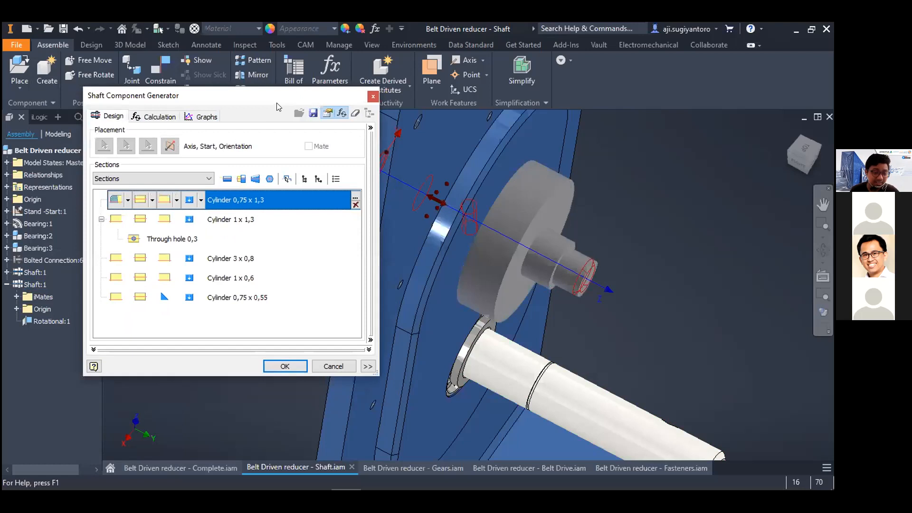
- Show the shaft's calculation settings with its radial force and 2D preview, and orient the model to the Right view
click(158, 116)
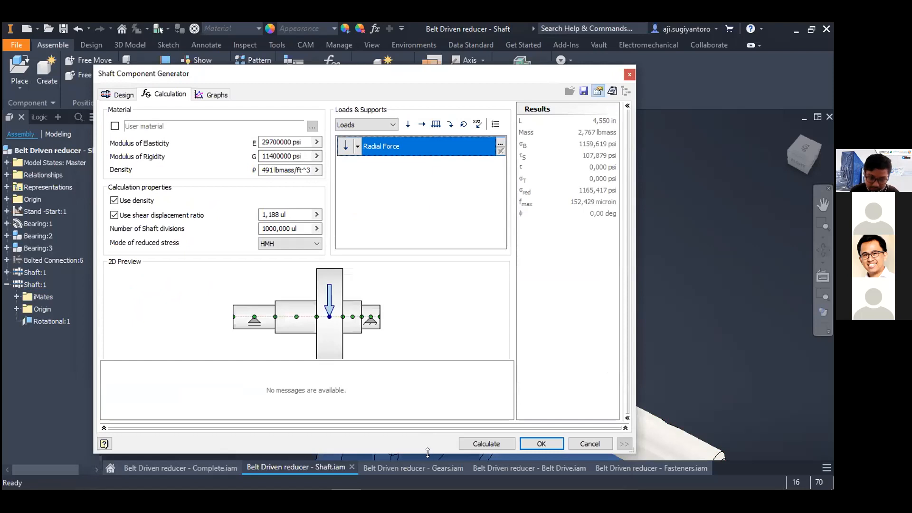
drag(428, 452, 427, 479)
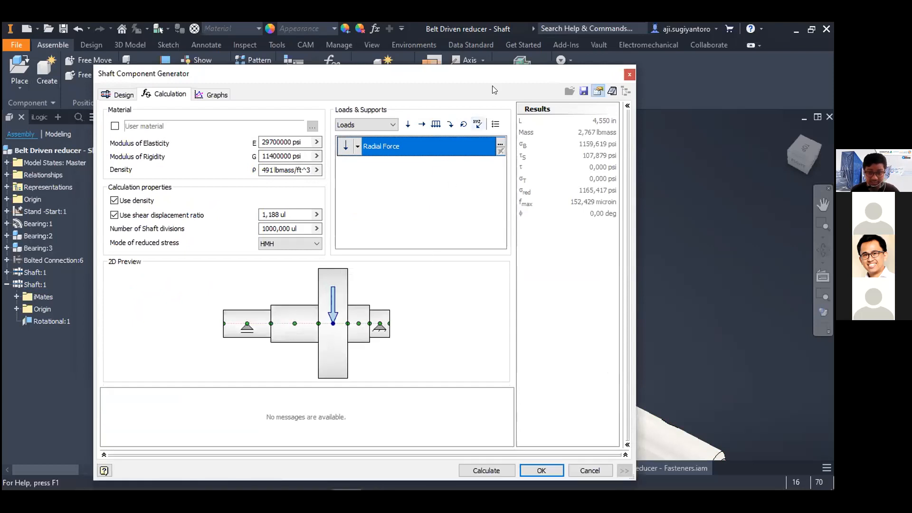
middle_drag(666, 368, 642, 330)
scroll(693, 311, up, 4)
scroll(666, 251, down, 2)
scroll(667, 252, down, 3)
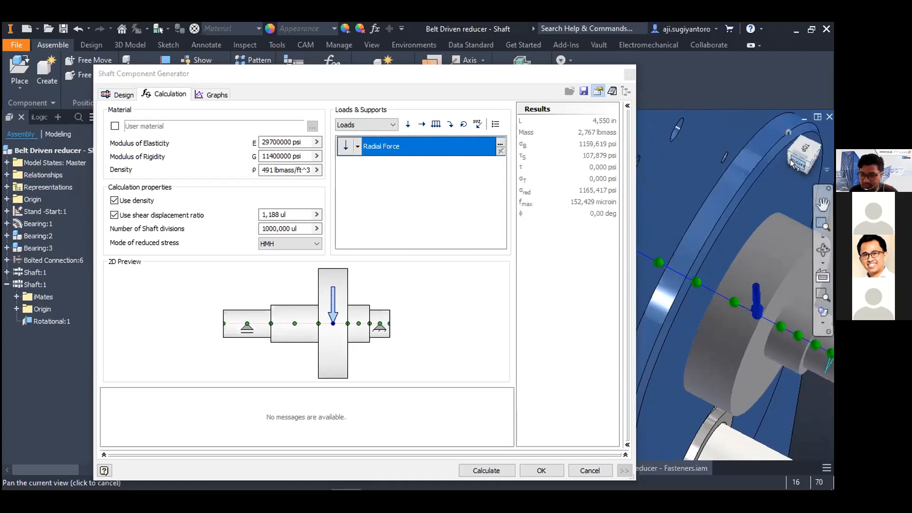
click(791, 164)
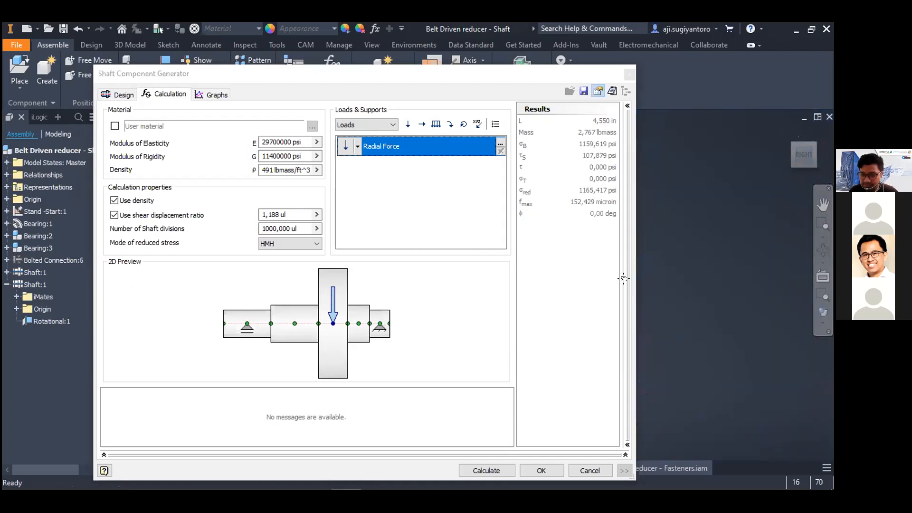
- Assign Steel from the material types list as the shaft's calculation material
middle_drag(680, 298, 733, 310)
scroll(710, 287, down, 3)
scroll(716, 316, up, 3)
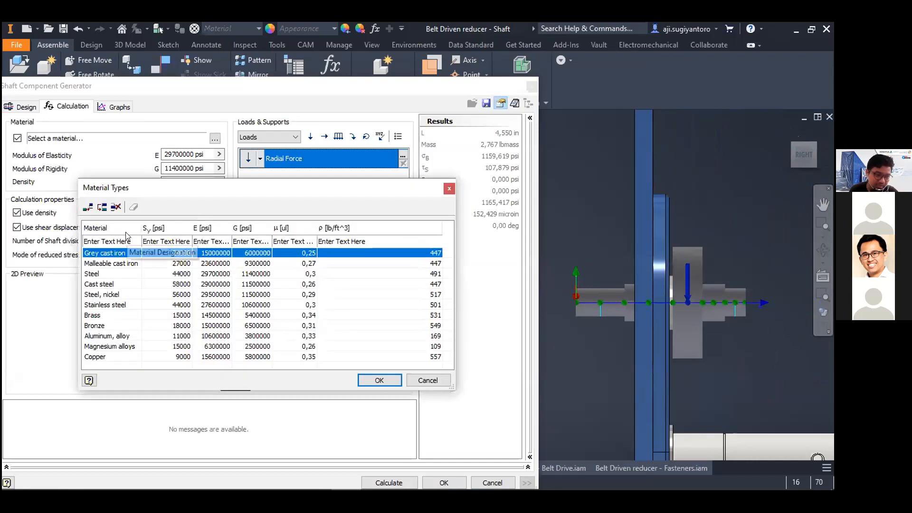
click(117, 241)
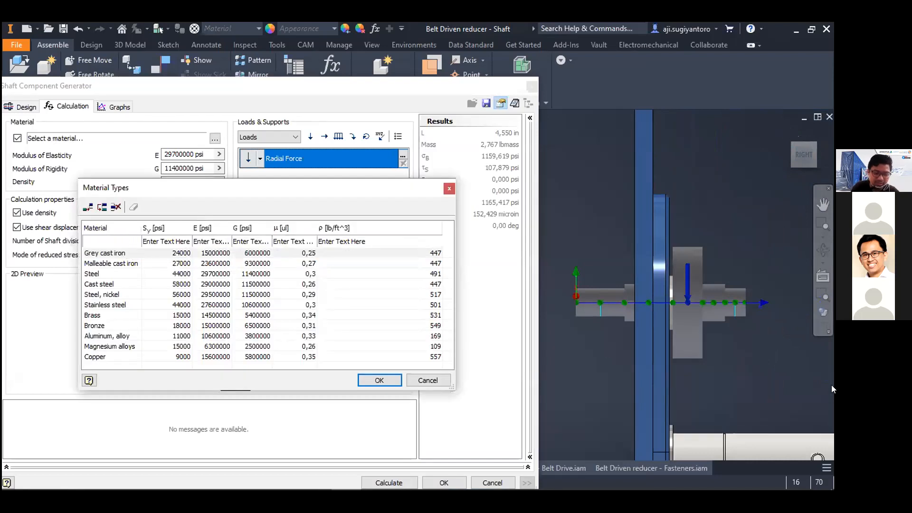
text(ss)
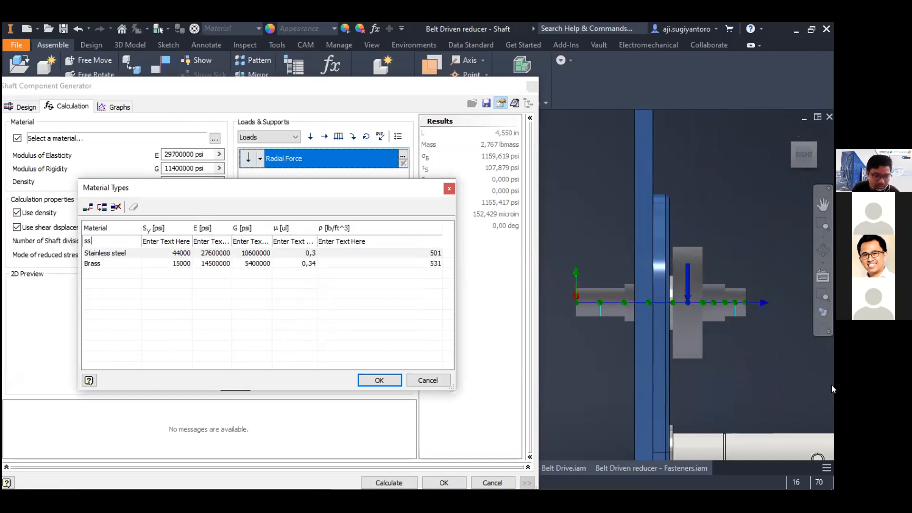
key(BackSpace)
key(BackSpace)
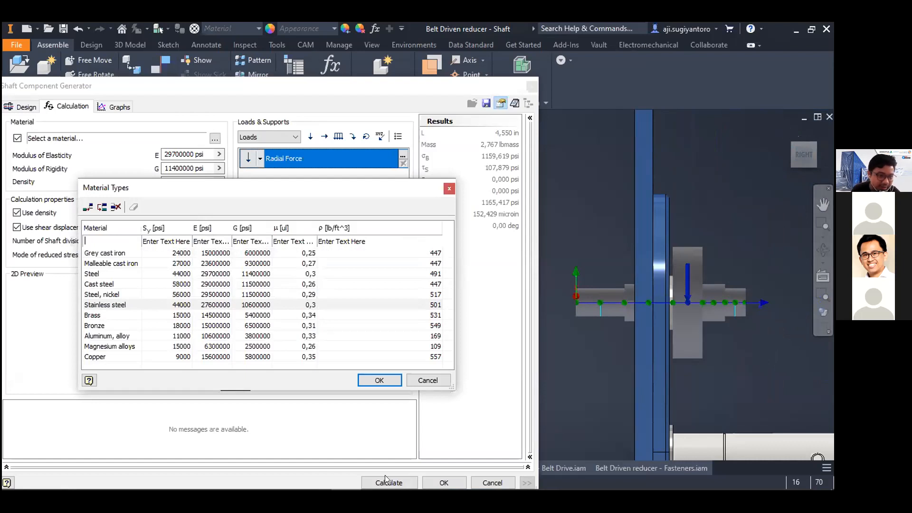
click(105, 274)
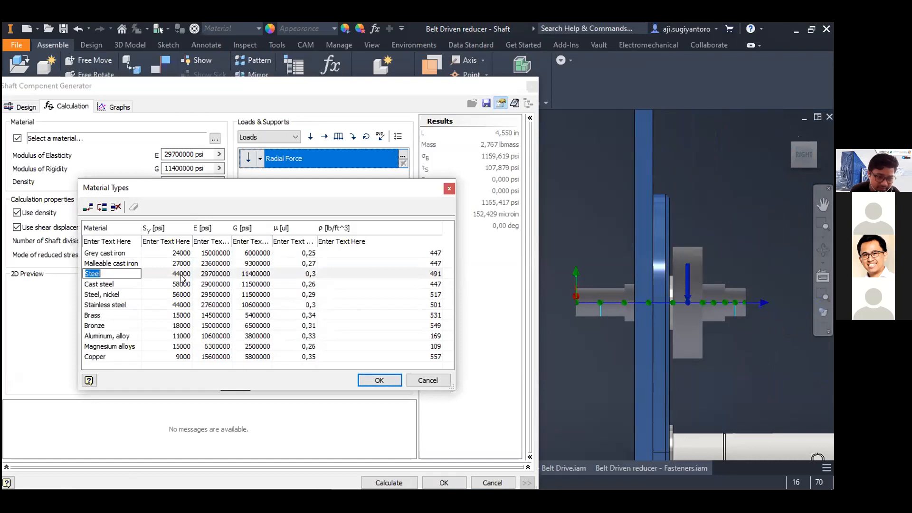
click(378, 380)
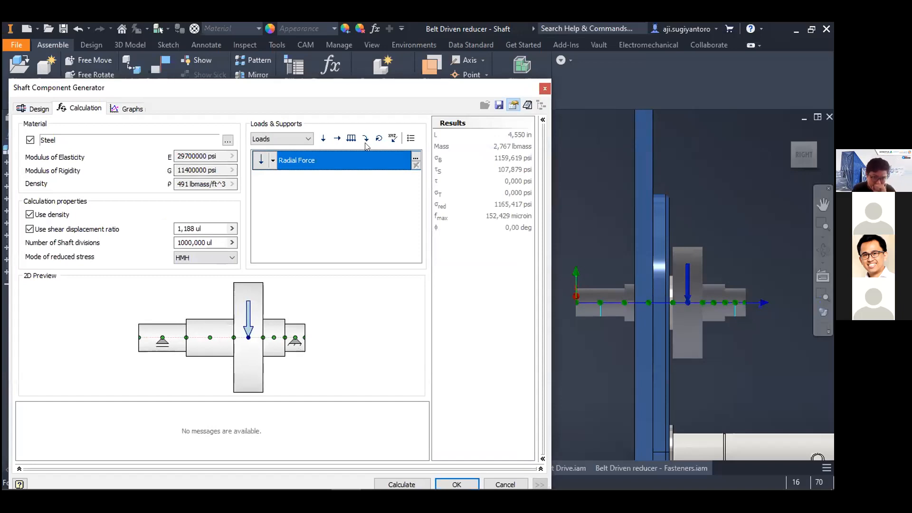
- List the shaft's supports and compare where the free and fixed supports sit in the 2D preview and the model
click(296, 140)
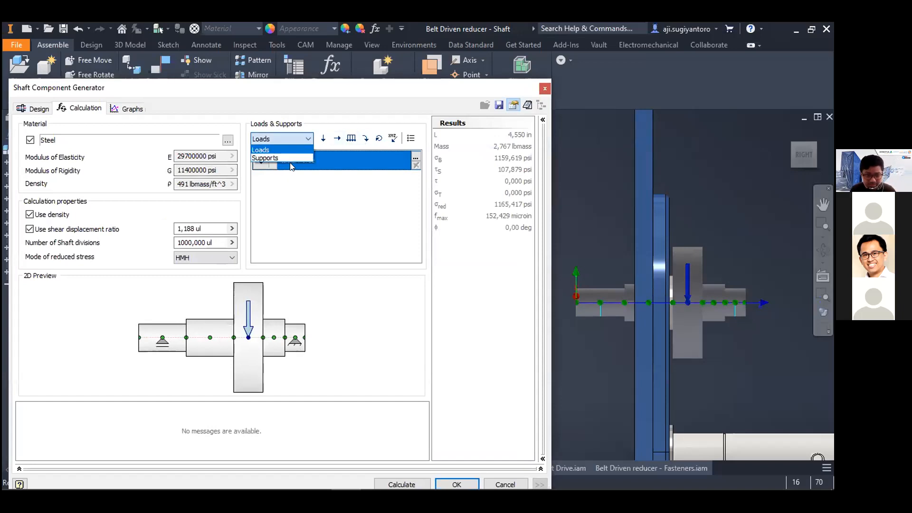
click(290, 157)
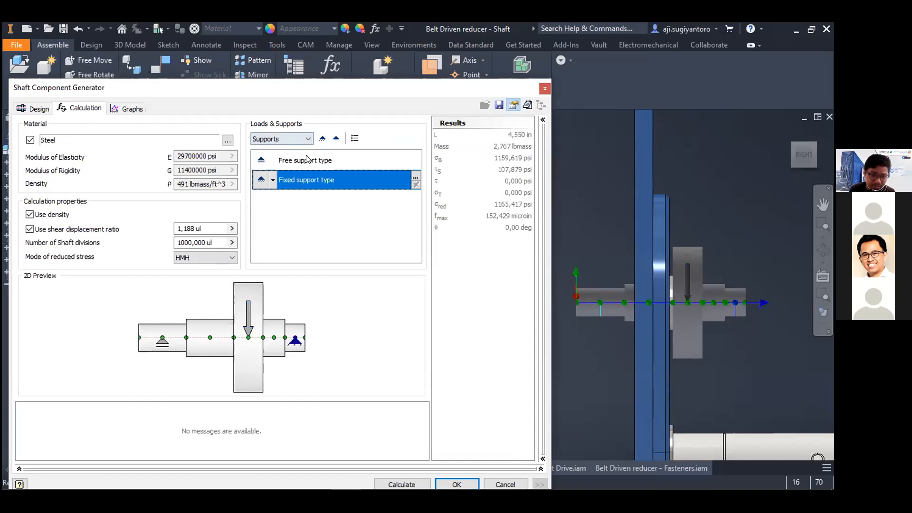
click(325, 161)
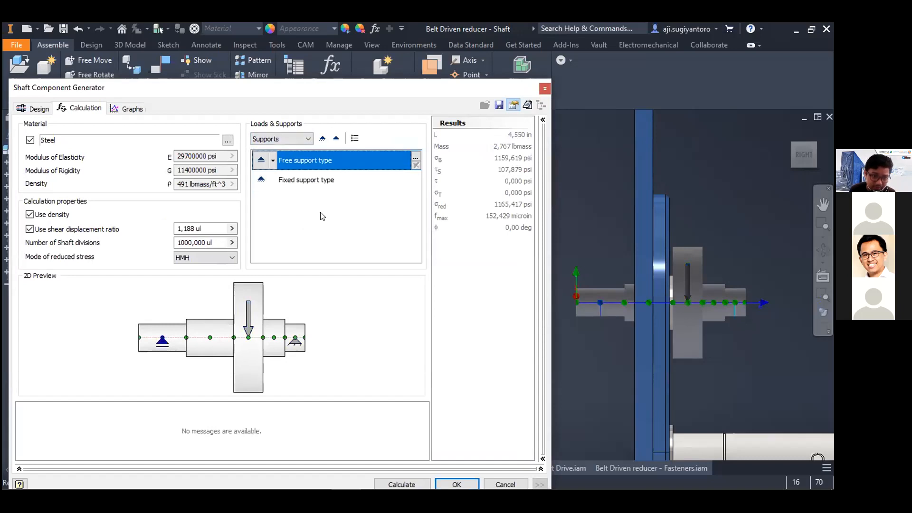
click(321, 184)
click(327, 162)
click(328, 176)
click(329, 163)
click(327, 183)
click(329, 167)
click(326, 182)
click(320, 166)
click(327, 183)
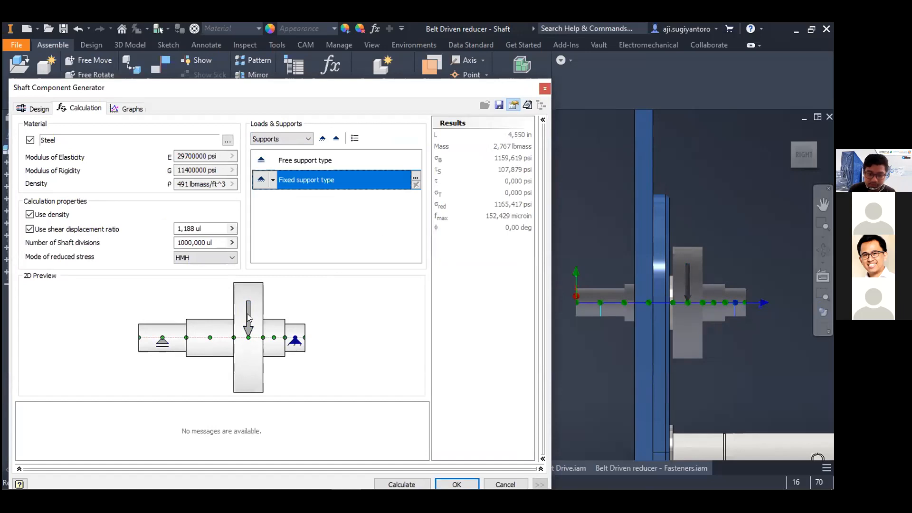
click(334, 159)
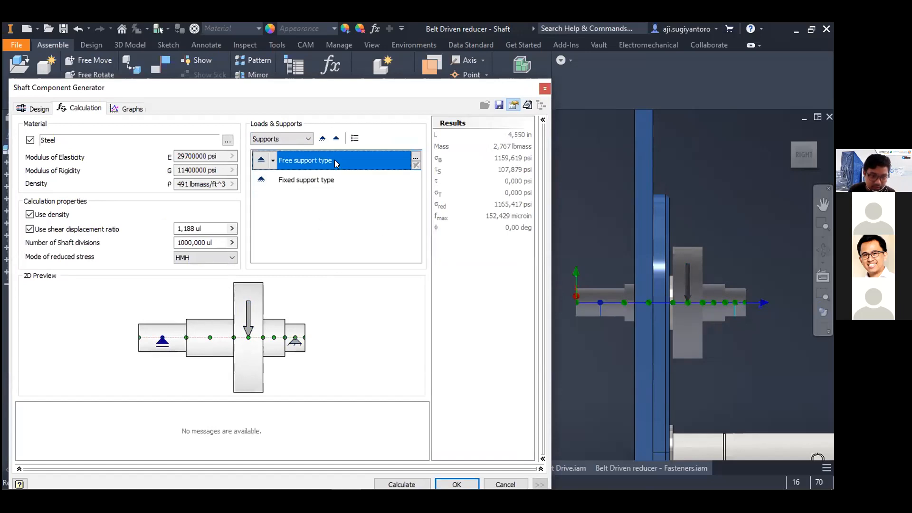
click(328, 183)
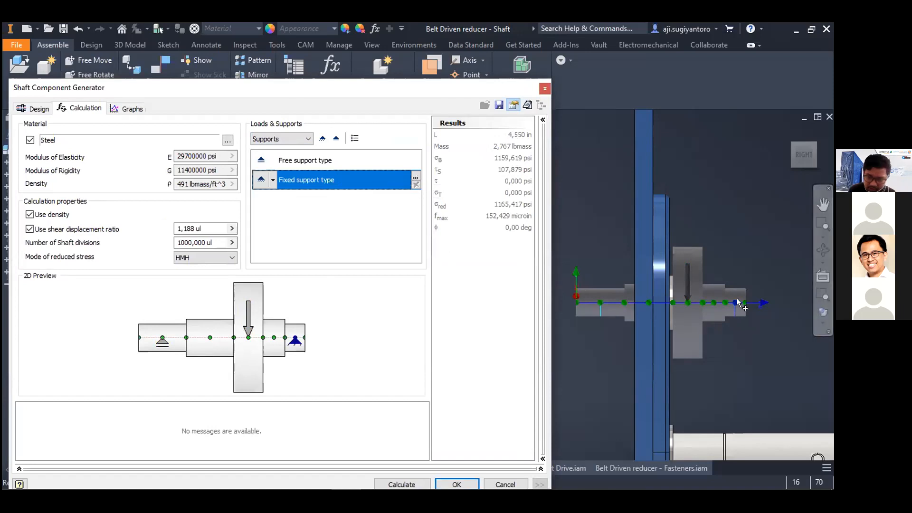
scroll(674, 265, up, 3)
middle_drag(674, 265, 708, 263)
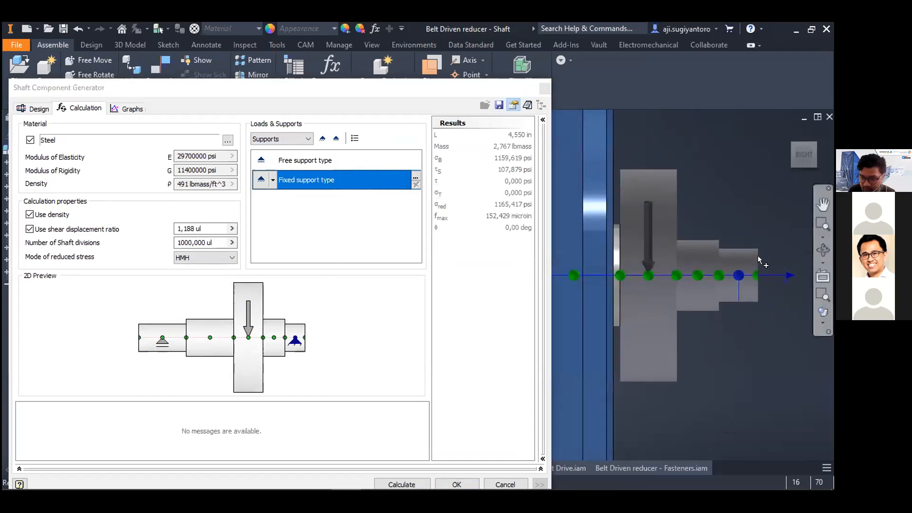
scroll(631, 299, down, 3)
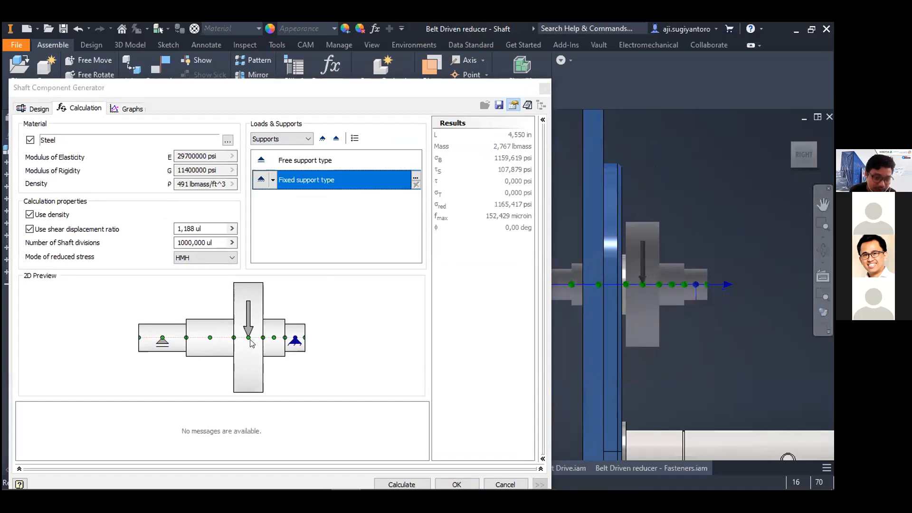
- Set the free support's distance from the middle of its section to 1 in
click(315, 162)
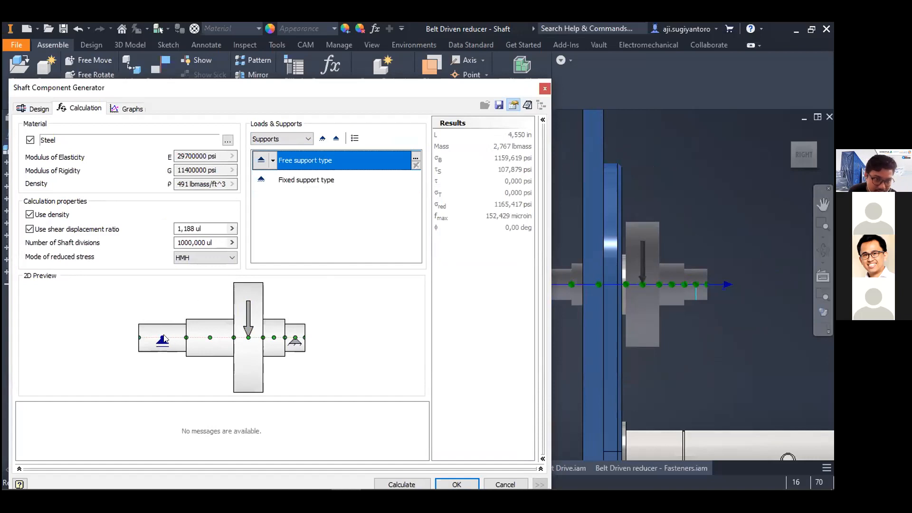
click(416, 158)
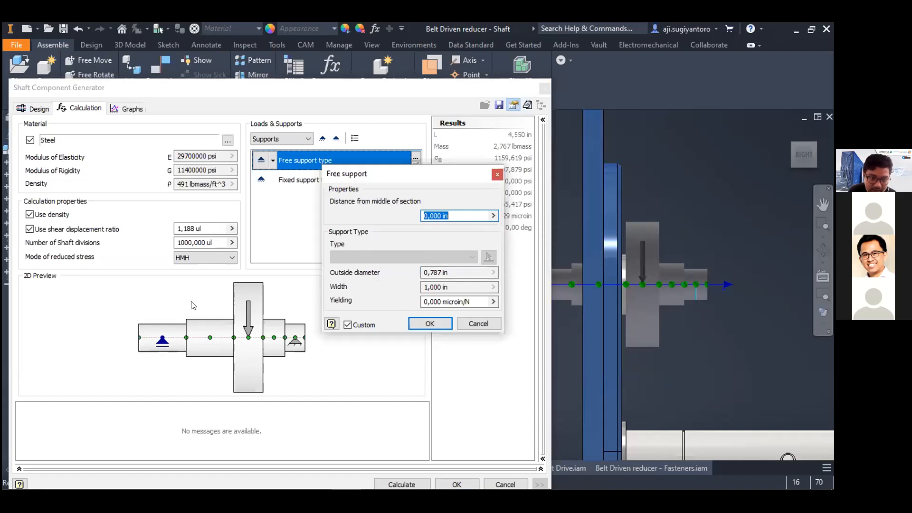
click(167, 341)
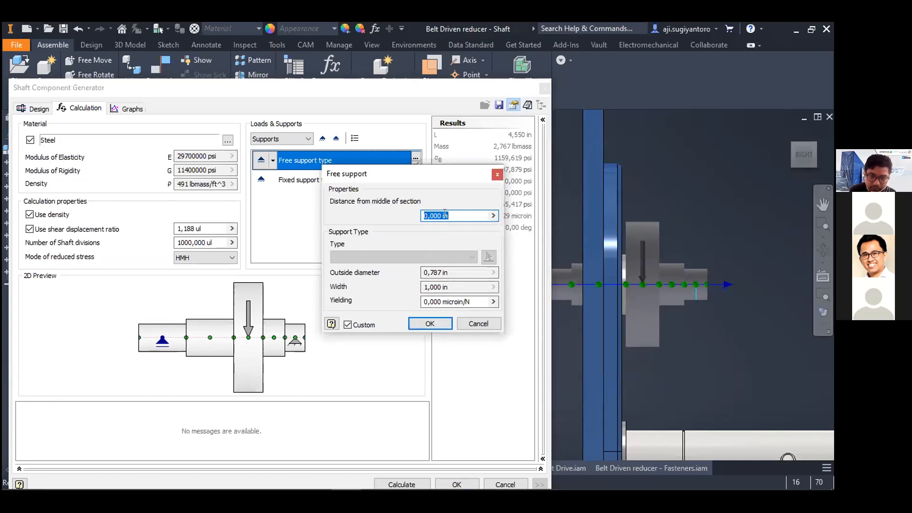
text(1)
key(Return)
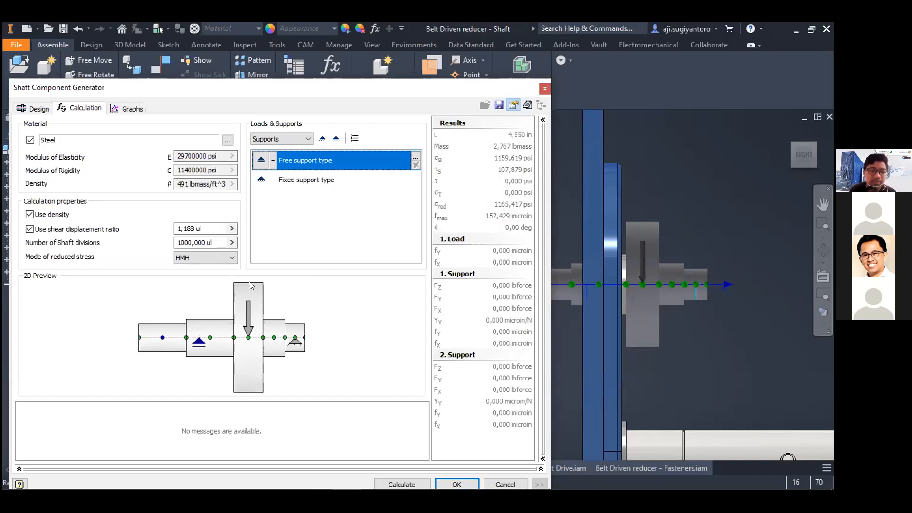
- Check the fixed support's properties and change its type to a free support
click(317, 180)
click(415, 178)
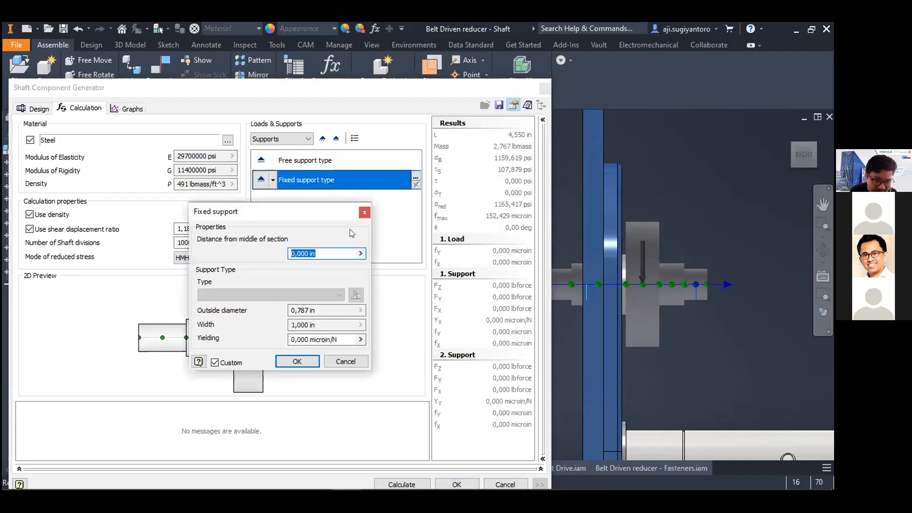
click(364, 212)
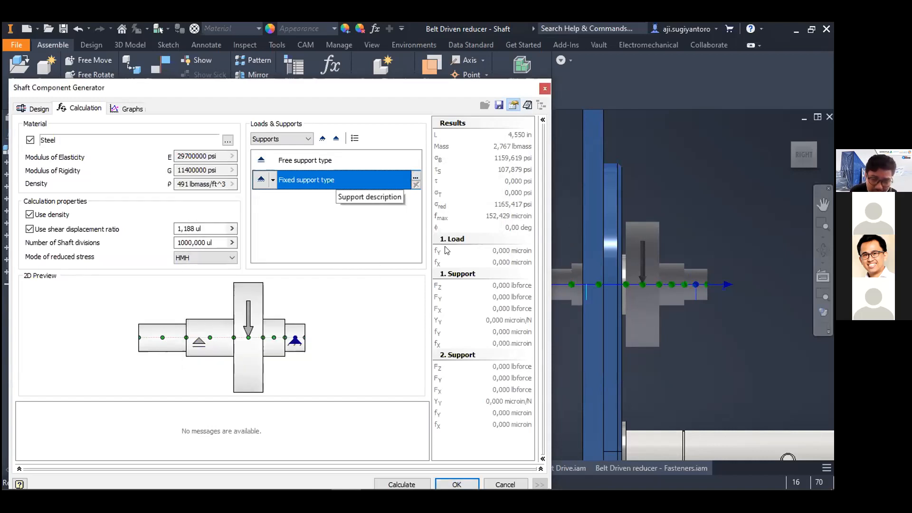
click(273, 181)
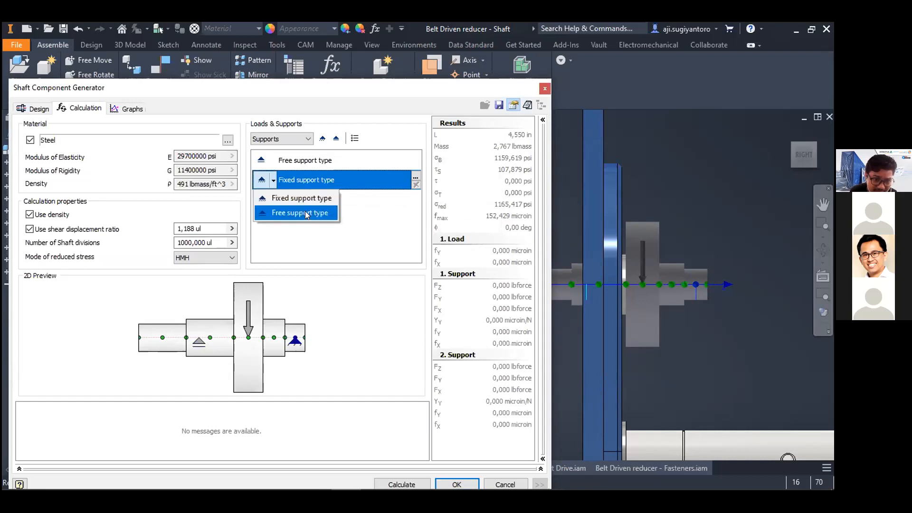
click(306, 214)
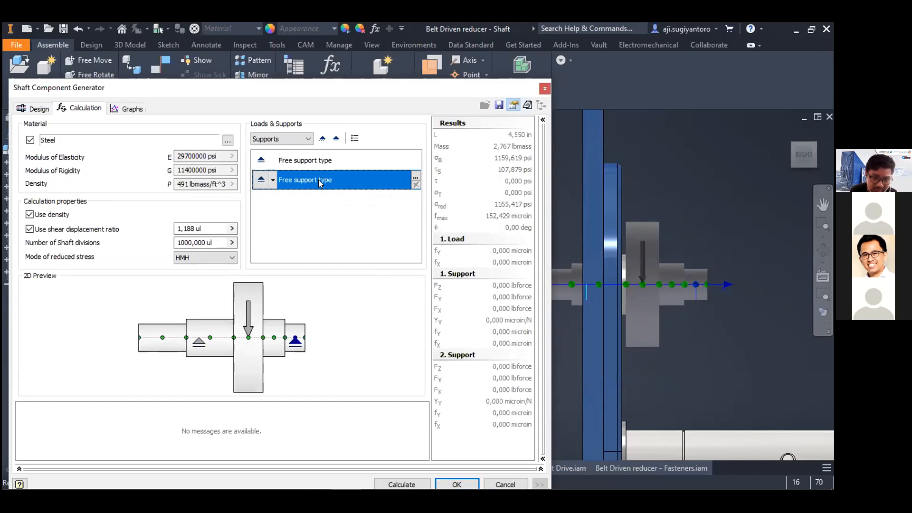
- Return to the supports list and check the properties of the support on the short end section
right_click(319, 181)
click(391, 183)
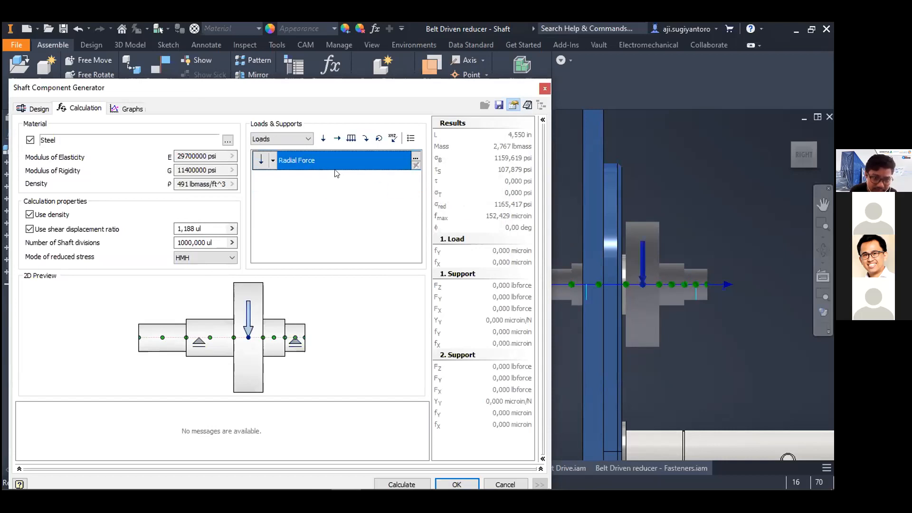
click(282, 142)
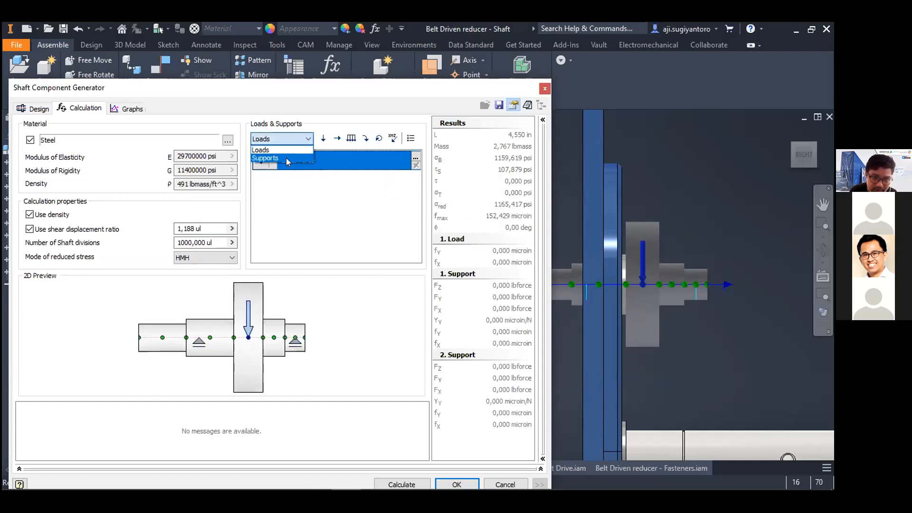
click(286, 158)
click(416, 176)
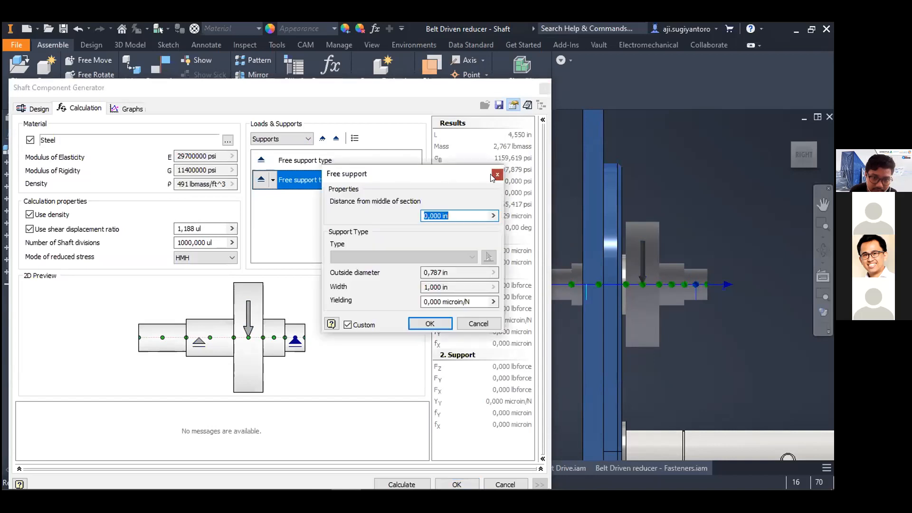
click(492, 177)
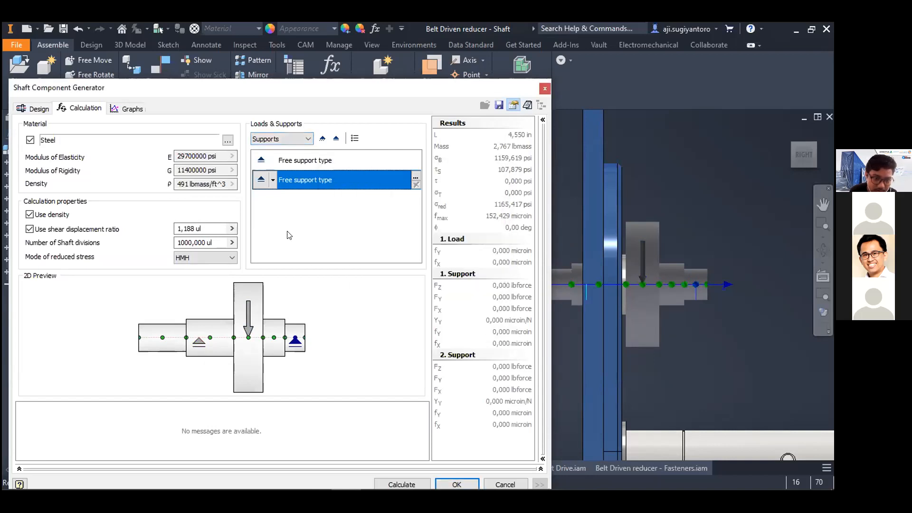
- Move the first free support along the shaft to just beside the large-diameter disc section
click(304, 160)
mouse_move(199, 343)
mouse_down()
mouse_move(237, 343)
mouse_move(222, 342)
mouse_up()
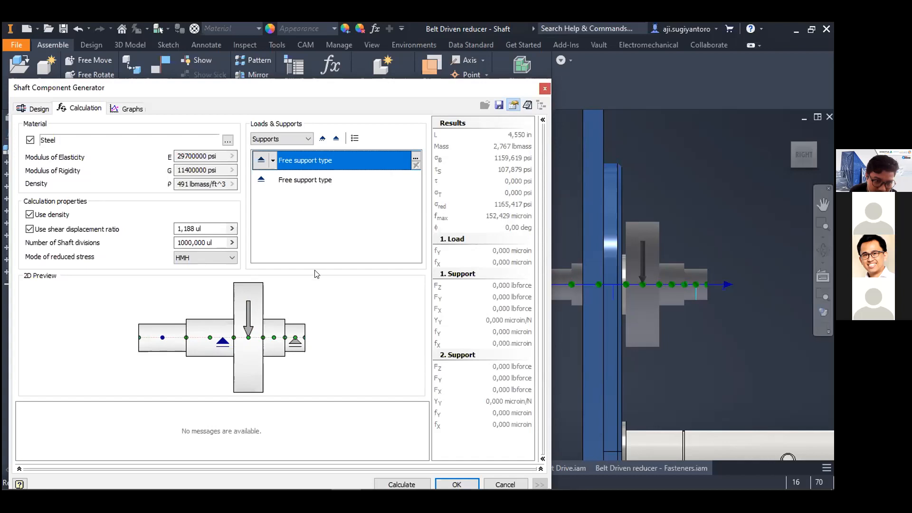
click(295, 342)
- Change the radial force on the disc section to a torque of 100 lbforce ft, 0 in from the section's middle
click(271, 140)
click(269, 150)
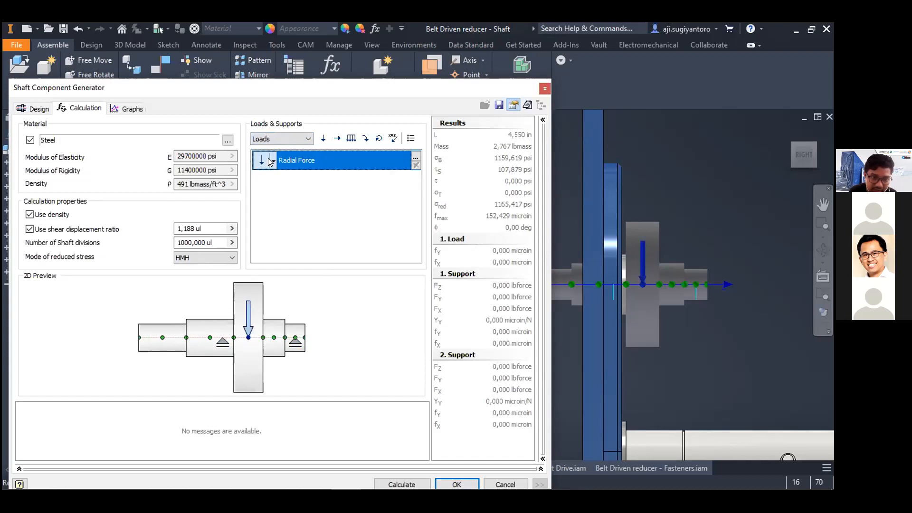
click(272, 161)
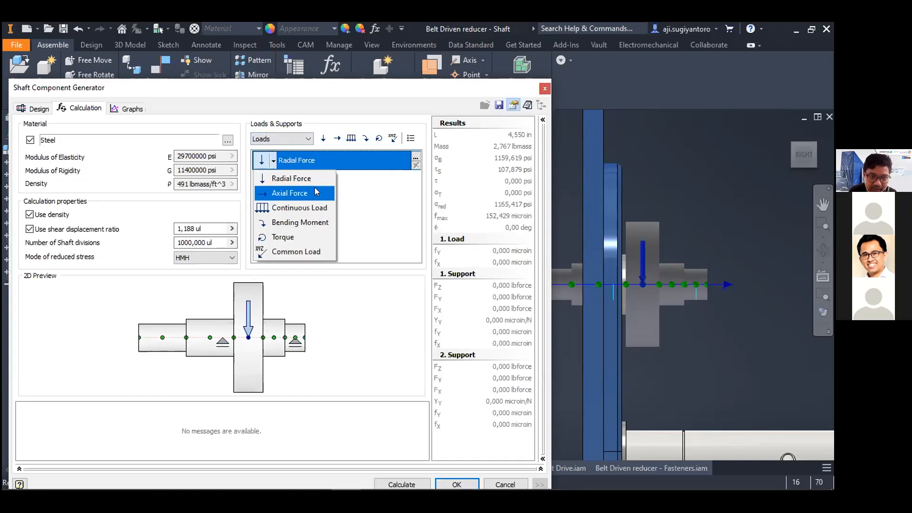
click(318, 232)
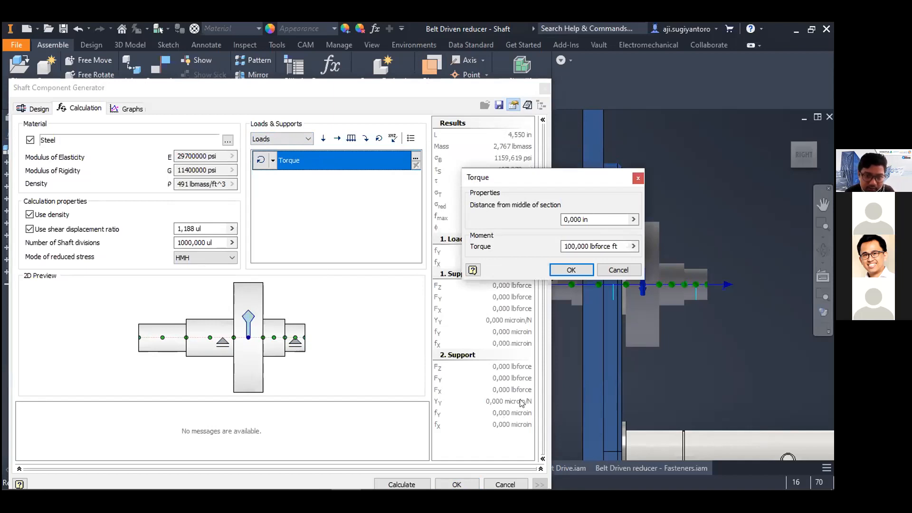
key(alt+Tab)
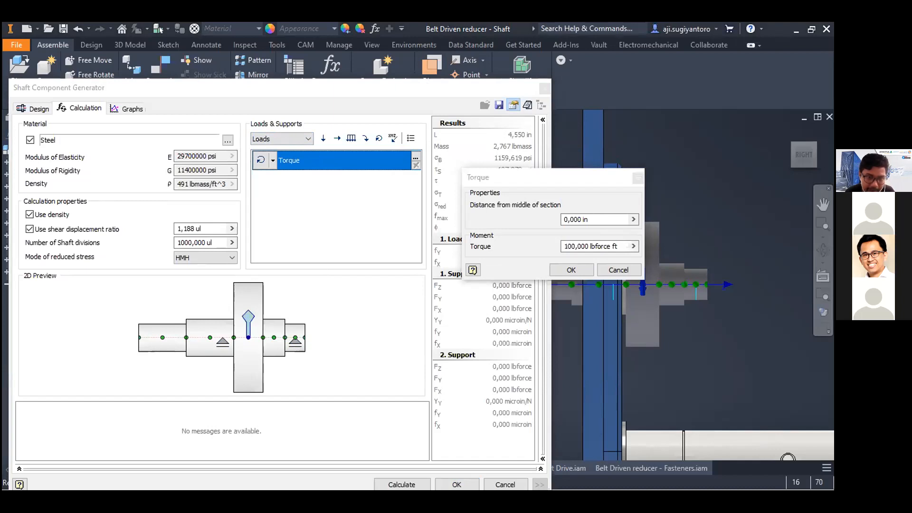
click(567, 192)
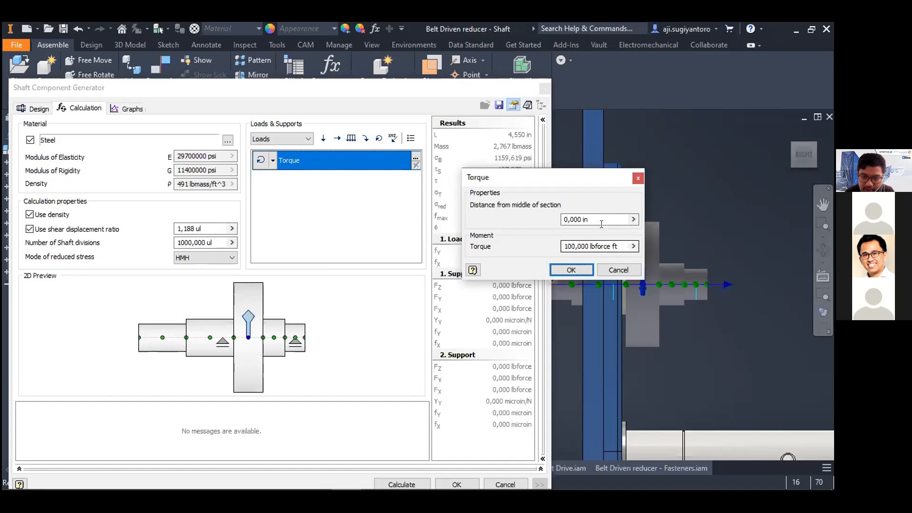
drag(591, 176, 528, 179)
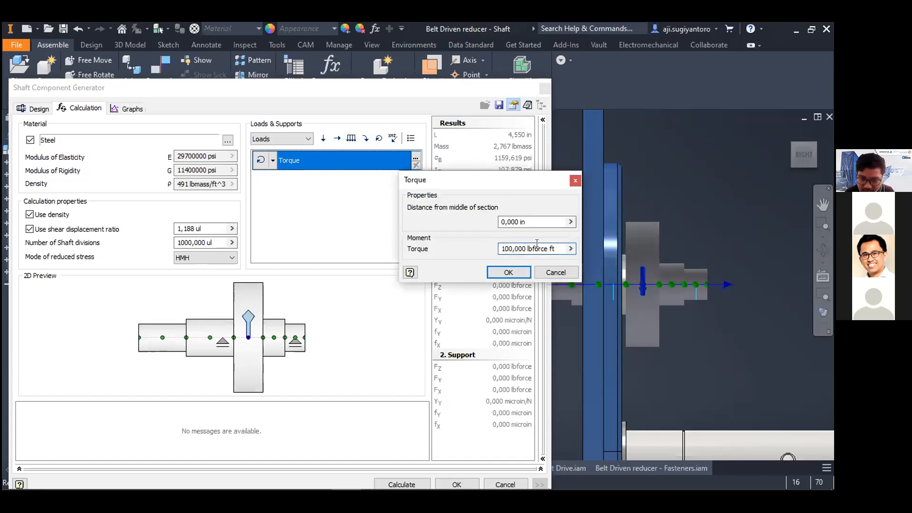
click(515, 273)
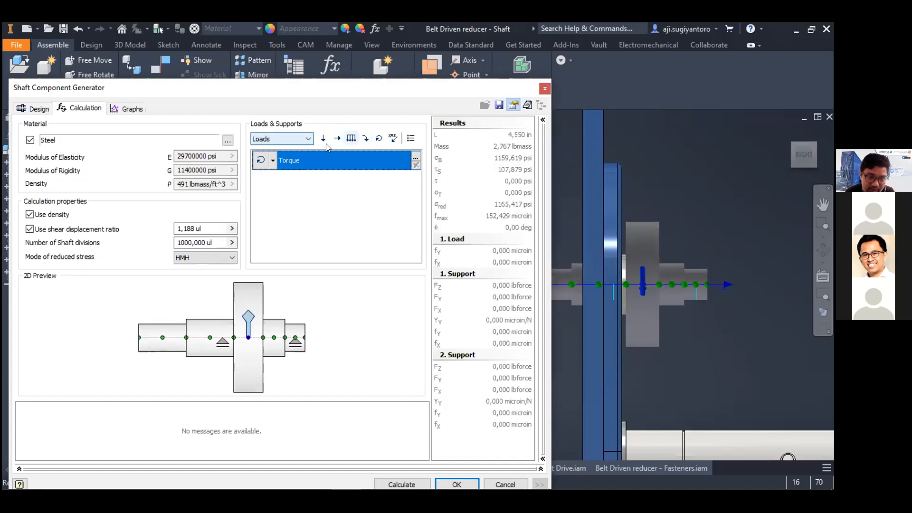
- Add a second torque of -100 lbforce ft, positioned on the long 0.75 in diameter end section, and calculate the shaft
click(378, 138)
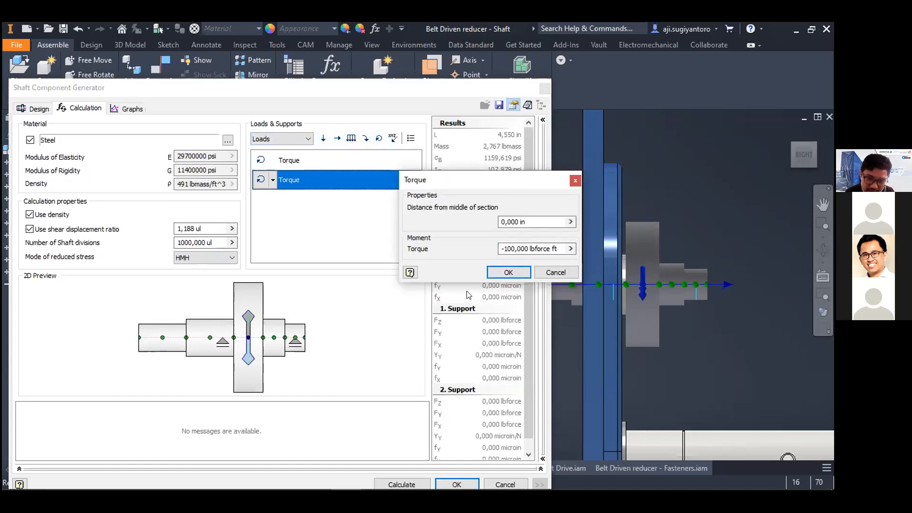
click(509, 271)
drag(247, 352, 162, 351)
middle_drag(597, 282, 659, 274)
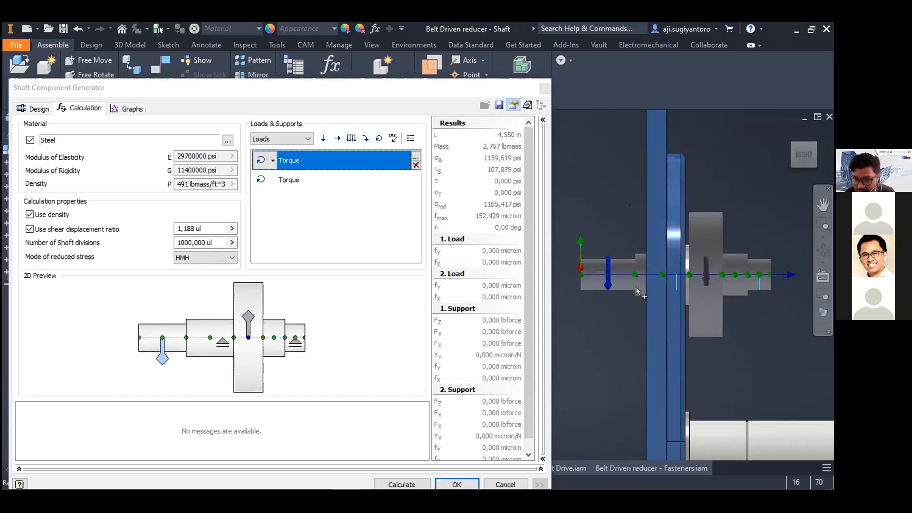
drag(306, 92, 319, 64)
click(406, 457)
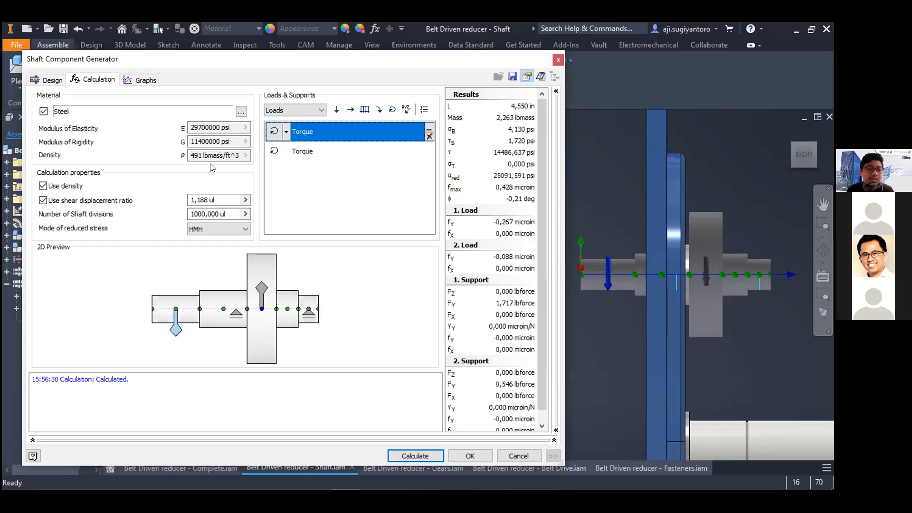
- Review the shaft's graphs for shear force, bending moment, deflection angle, deflection and ideal diameter
click(139, 80)
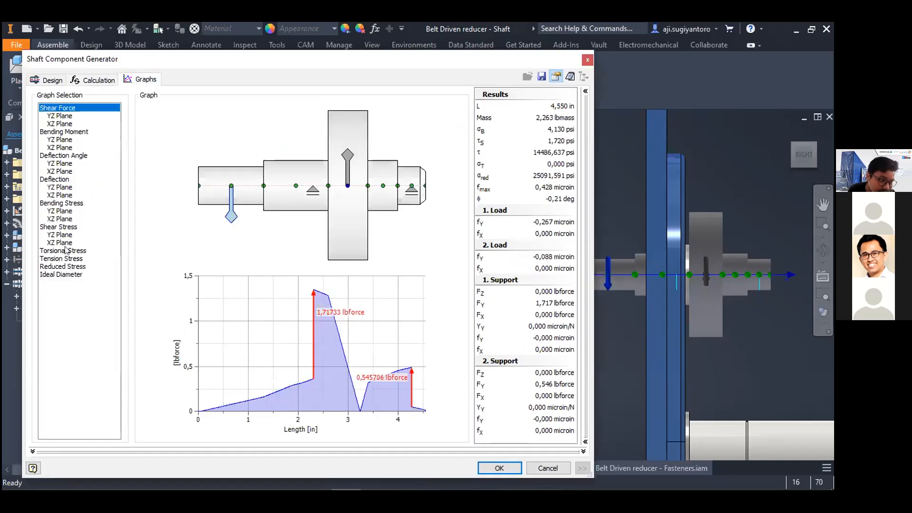
click(59, 116)
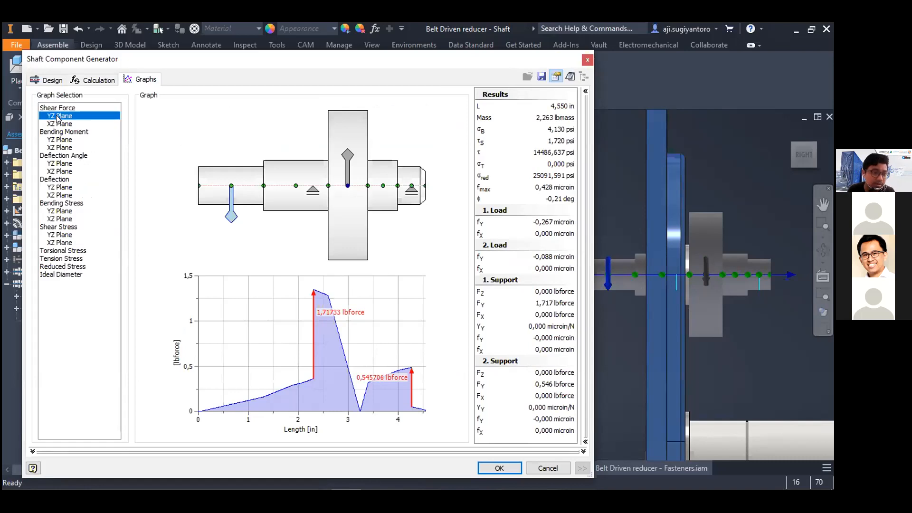
click(59, 124)
click(65, 109)
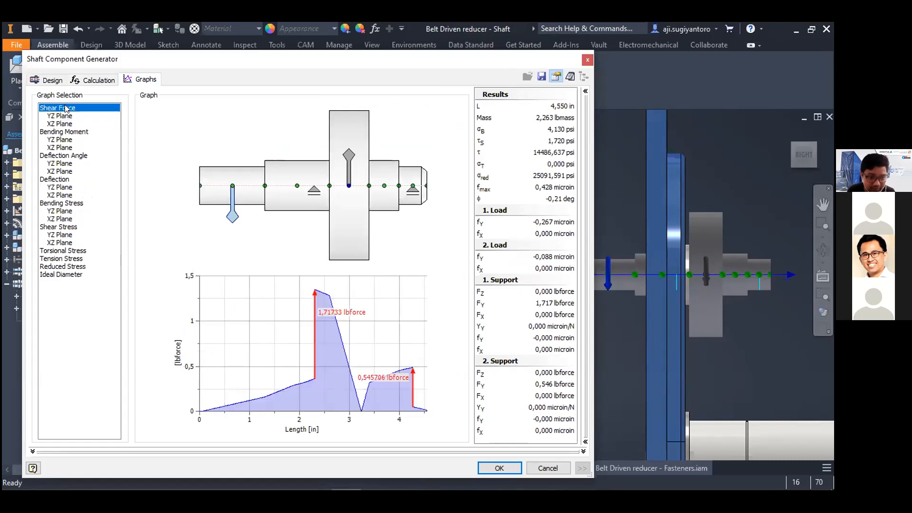
click(63, 132)
click(58, 158)
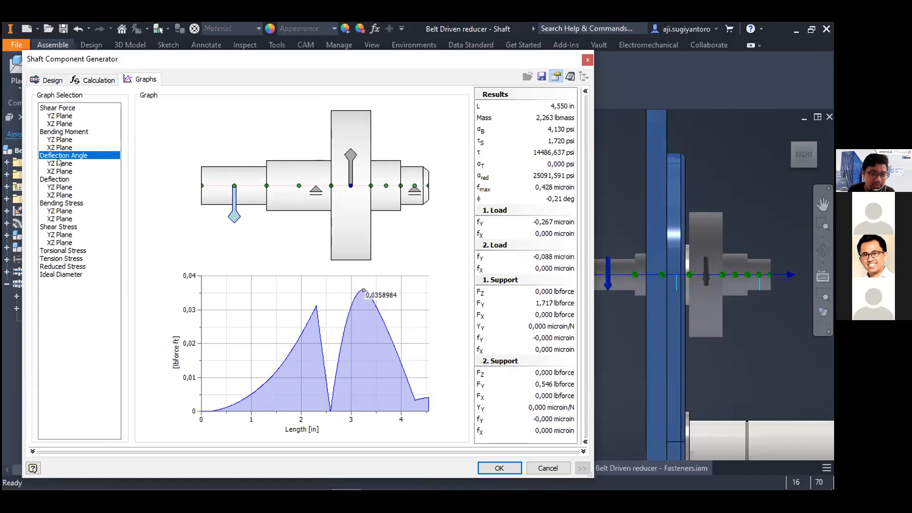
click(58, 163)
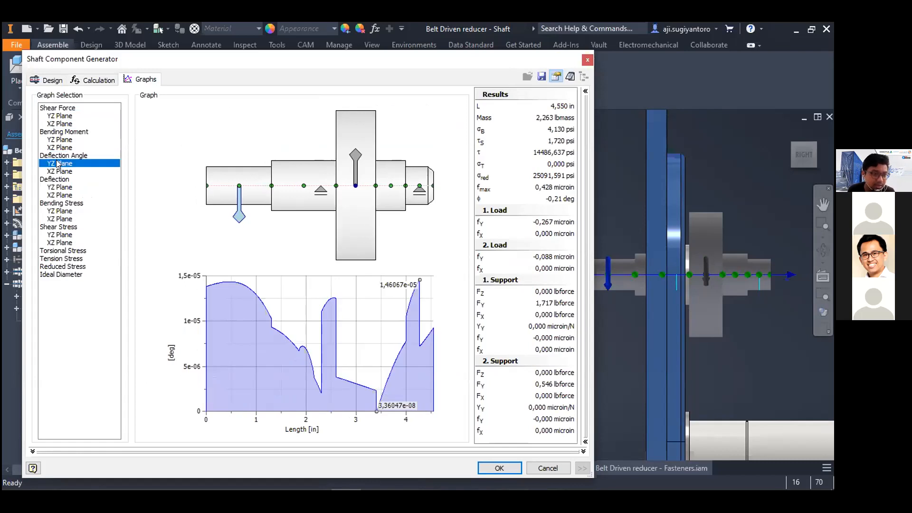
click(68, 187)
click(65, 276)
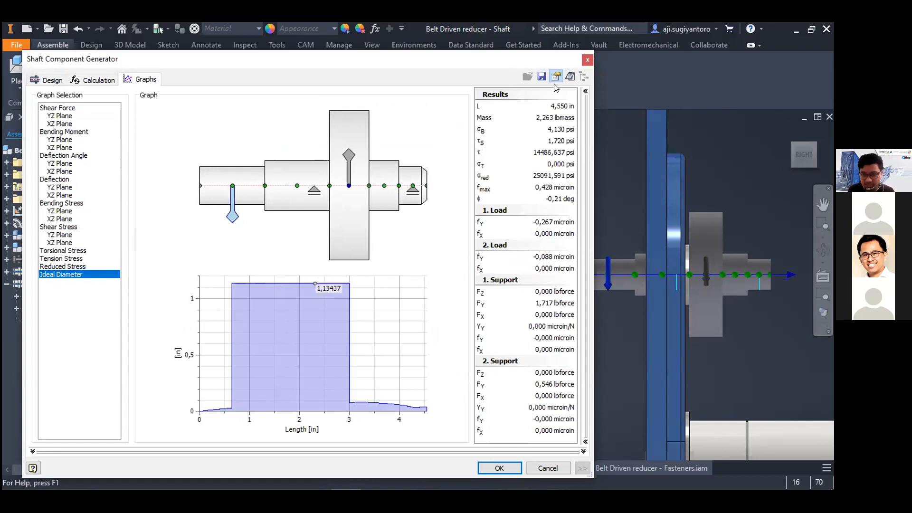
- Recheck the shaft's calculation settings and torque loads, and return to the ideal diameter graph
drag(554, 84, 552, 77)
click(567, 68)
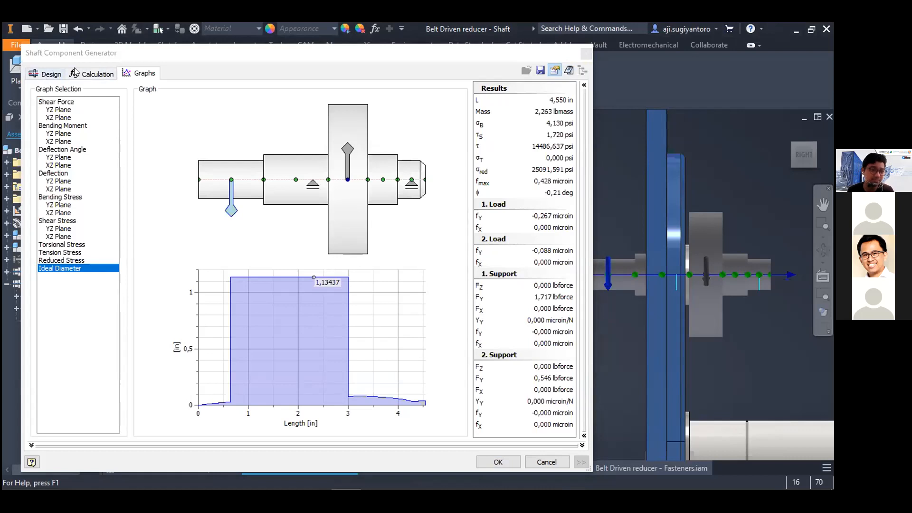
click(281, 54)
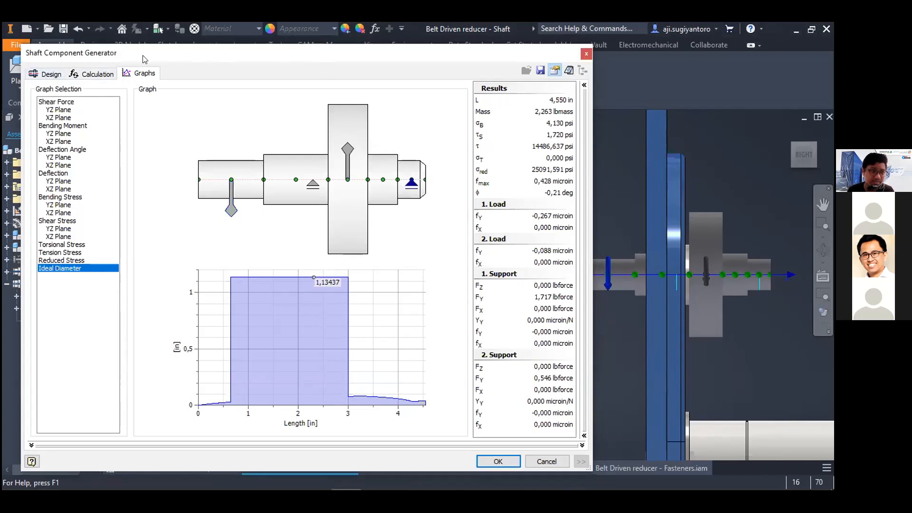
click(99, 69)
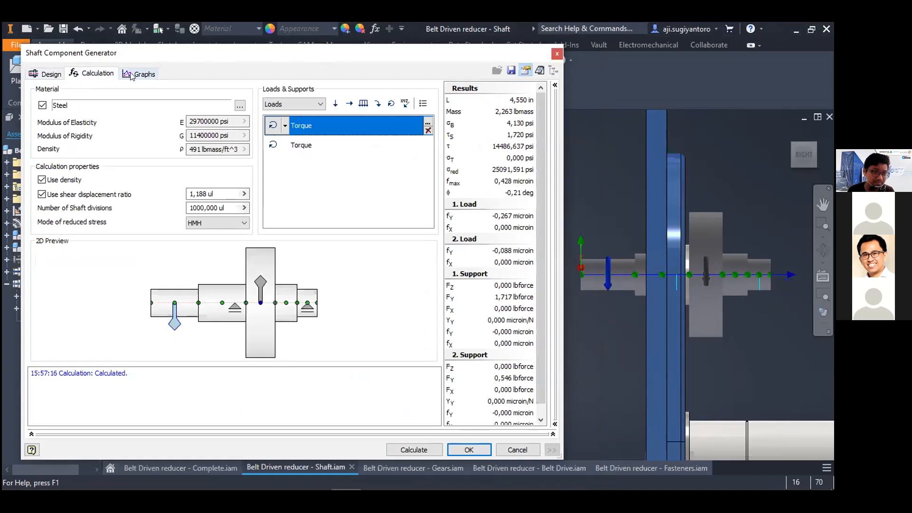
click(138, 74)
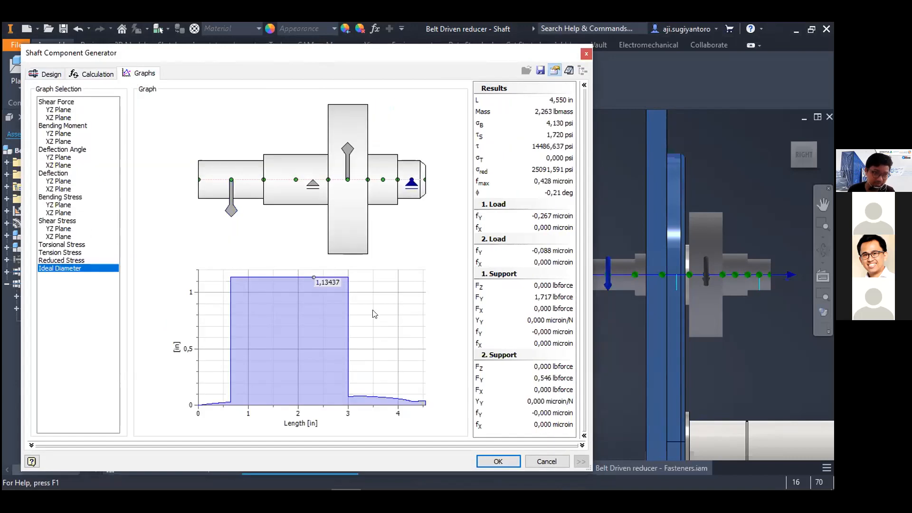
- Return to the shaft's section list and accept the design to finish the shaft
click(33, 74)
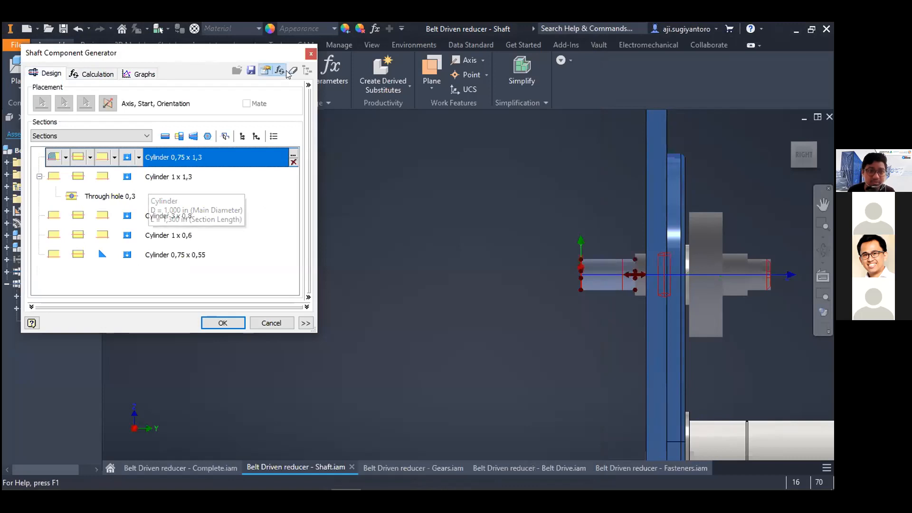
drag(266, 58, 405, 107)
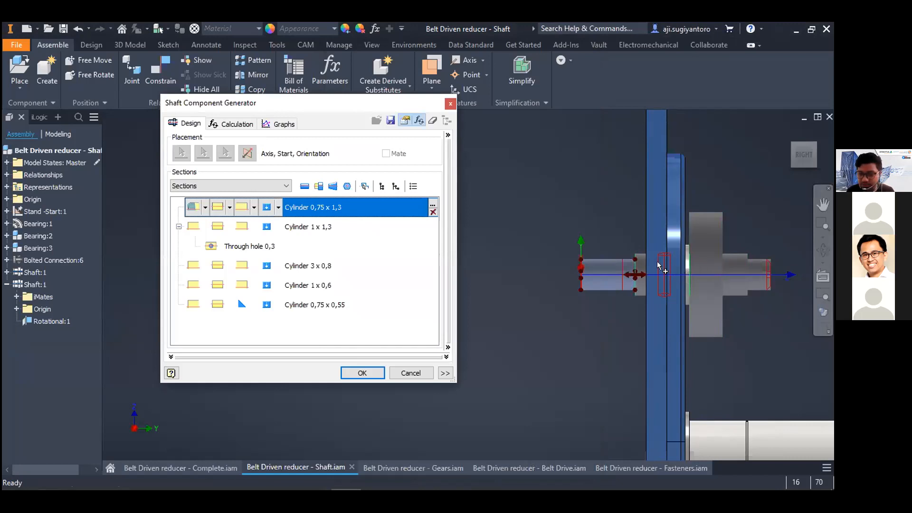
shift+middle_drag(657, 262, 658, 273)
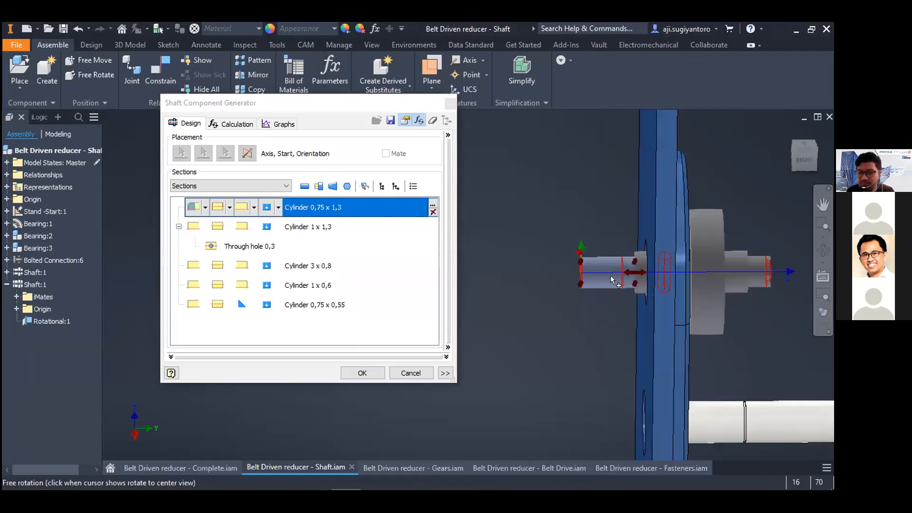
click(362, 374)
shift+middle_drag(580, 316, 551, 329)
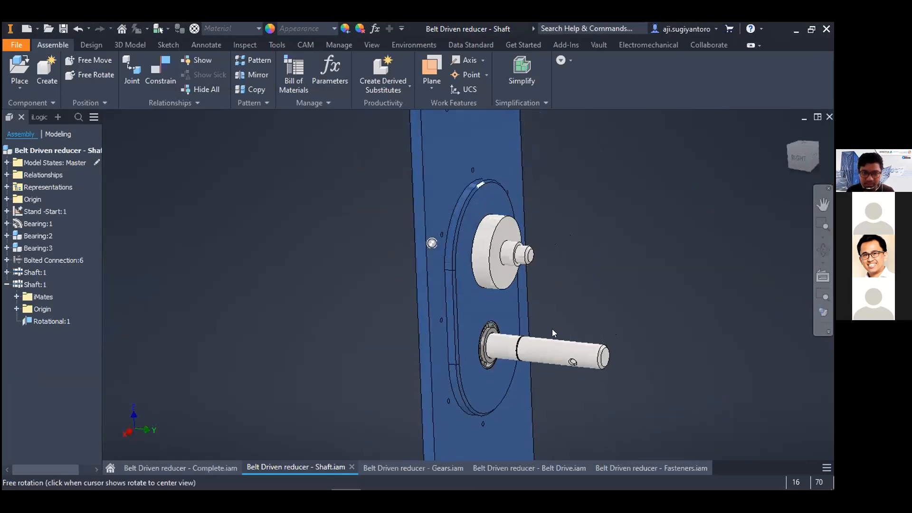
- Start an involute splines connection and browse the available spline types, keeping ANSI B92.1 - 37.5 deg, Fillet root, Side fit
click(95, 45)
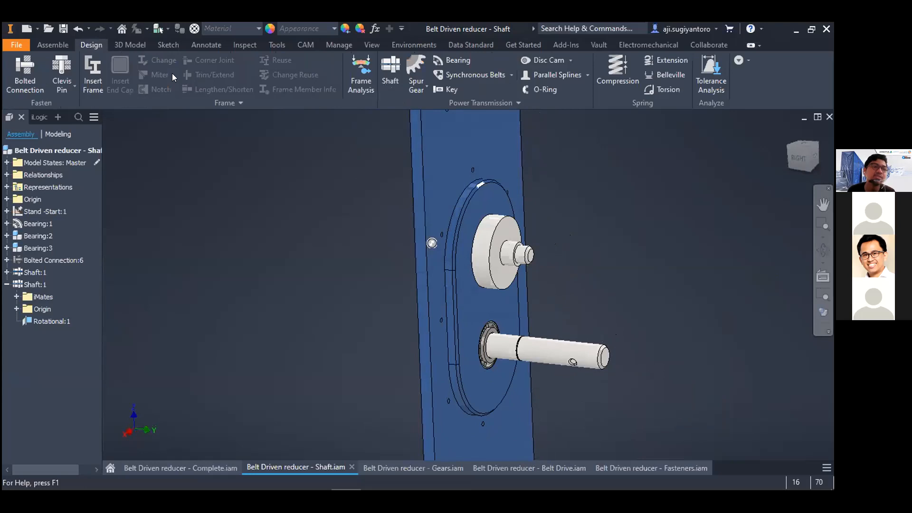
click(586, 76)
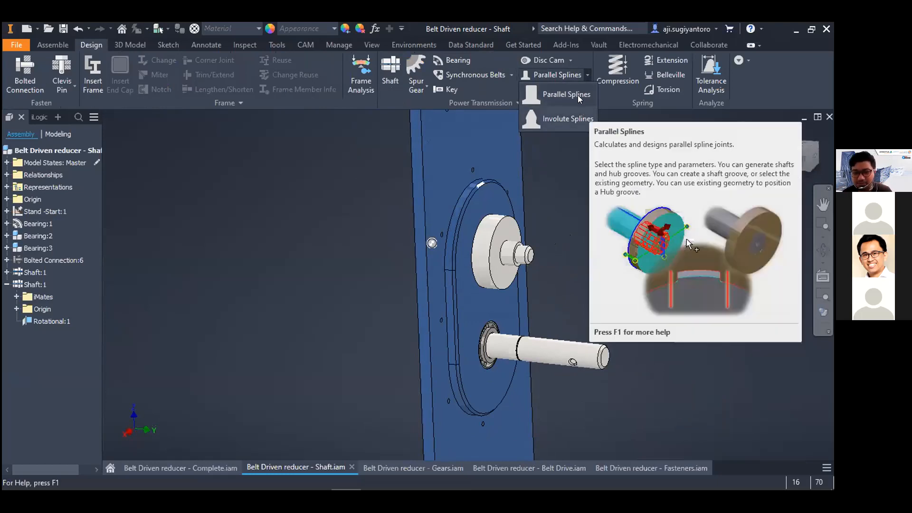
click(566, 117)
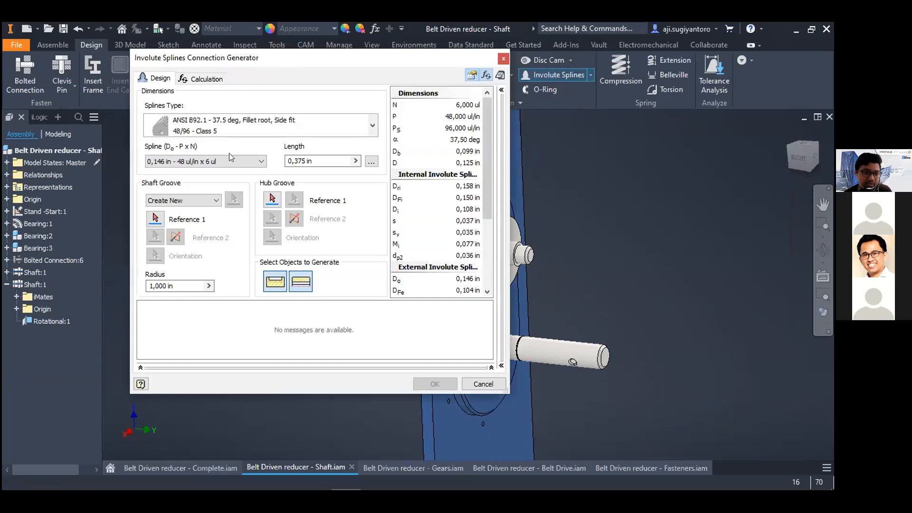
click(274, 158)
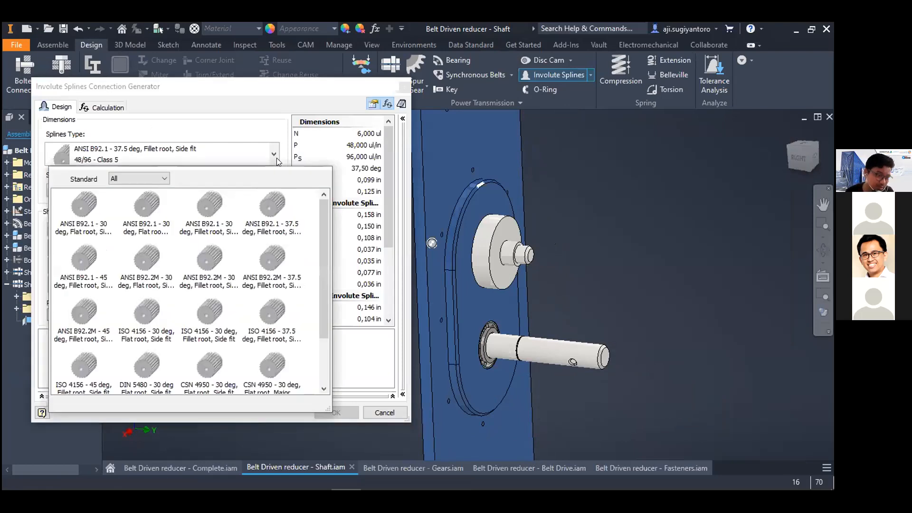
scroll(152, 309, down, 1)
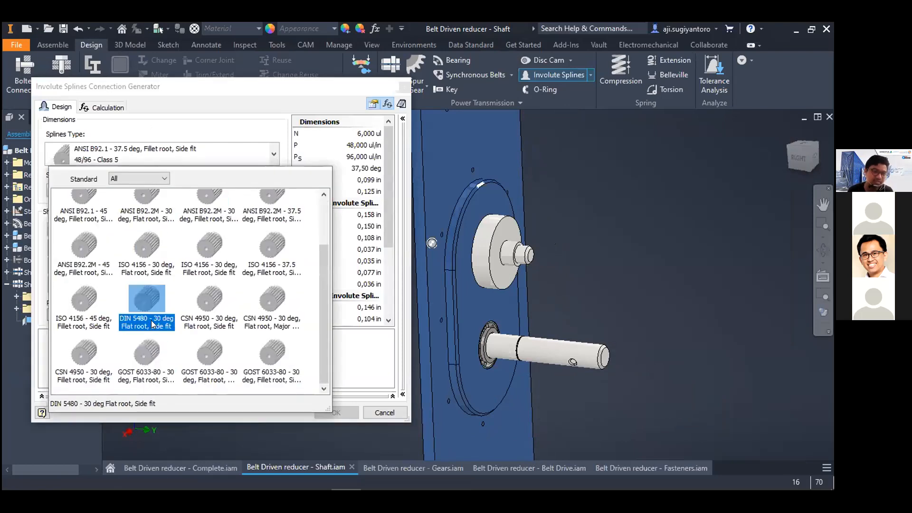
scroll(110, 284, up, 1)
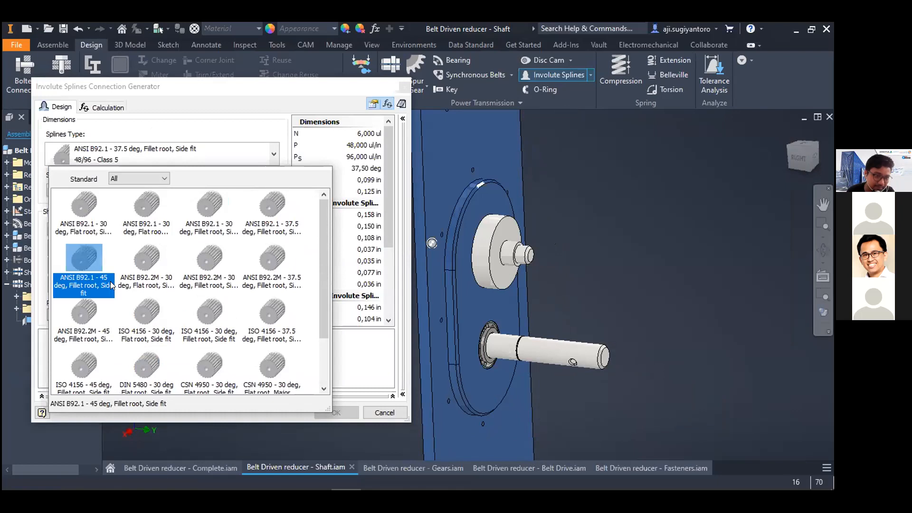
click(266, 94)
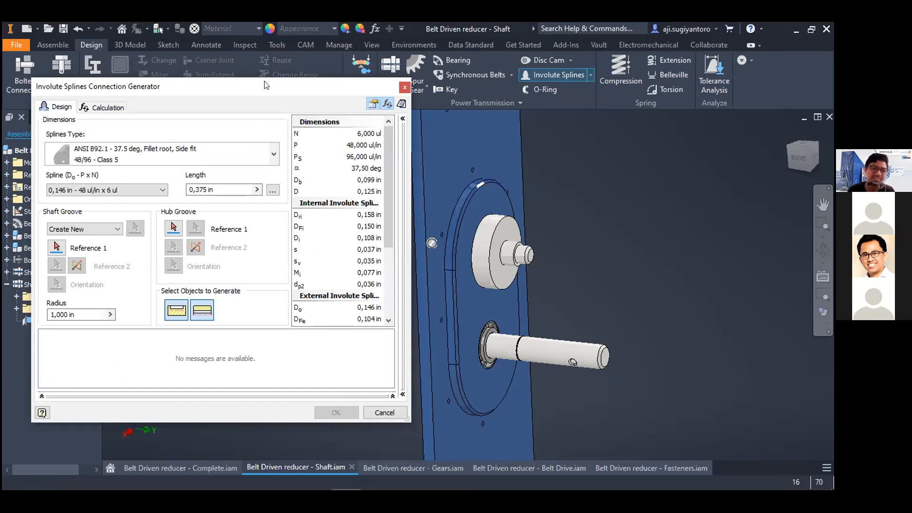
drag(269, 68, 269, 67)
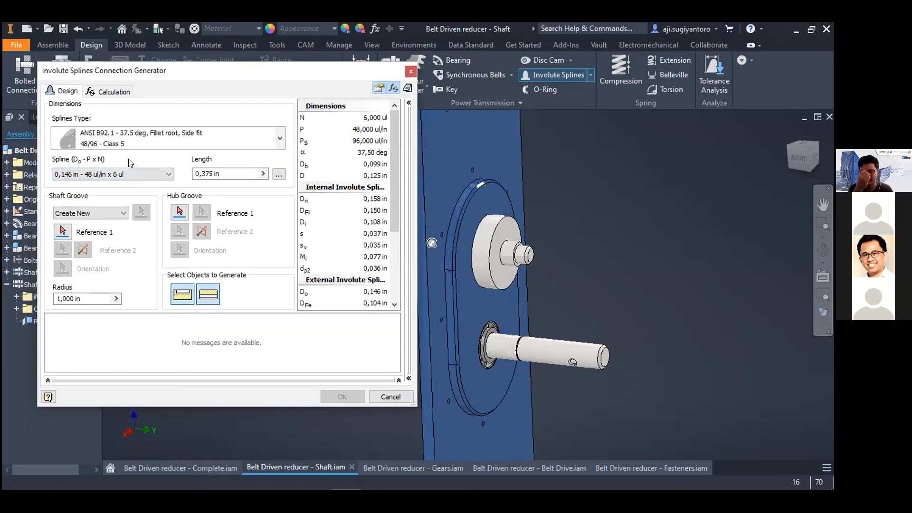
- Define a new shaft groove on the lower shaft's outer cylindrical face, starting from its free end face, and inspect the spline preview
middle_drag(582, 266, 635, 235)
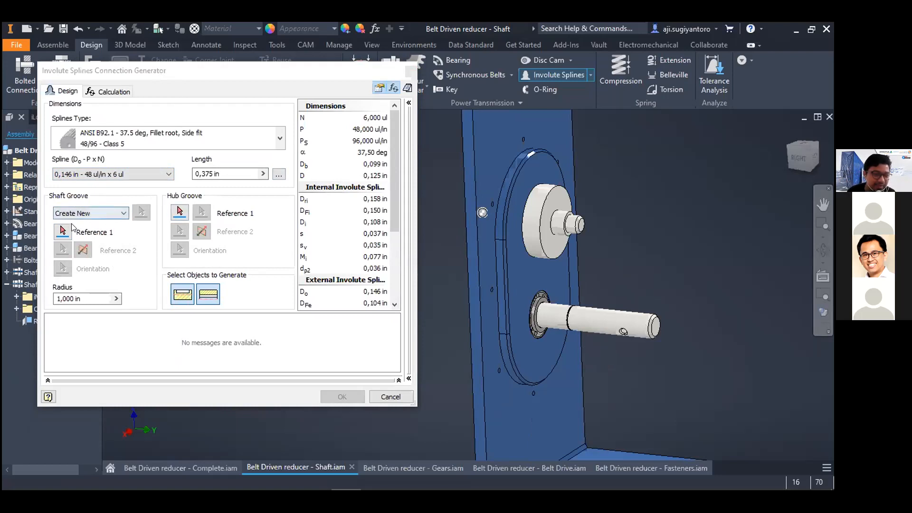
click(95, 213)
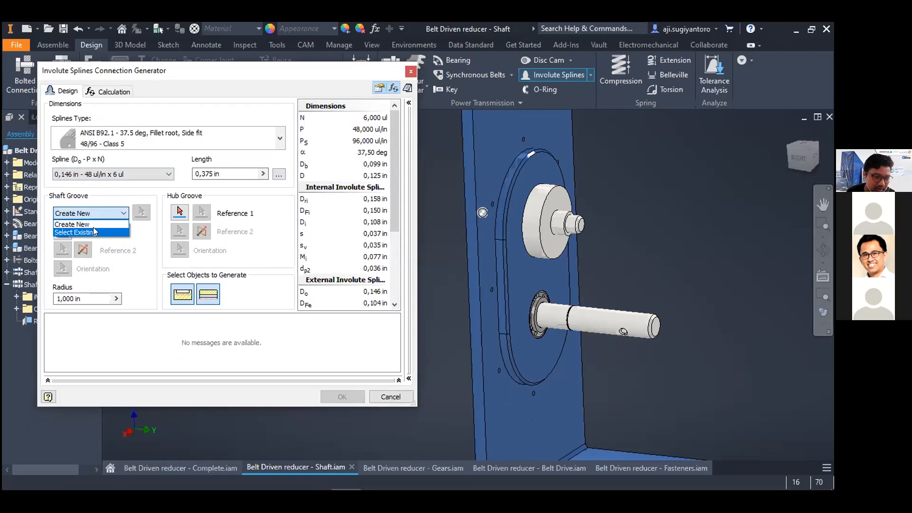
click(97, 223)
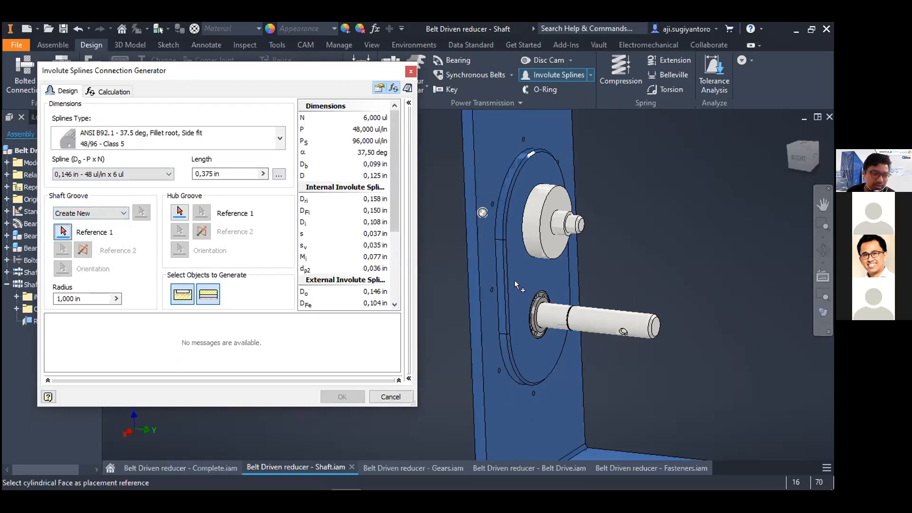
click(640, 331)
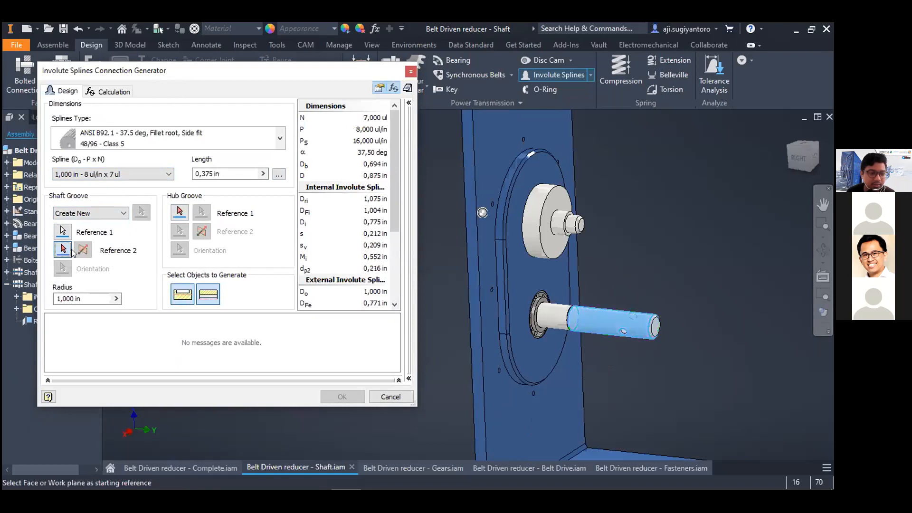
click(653, 329)
scroll(645, 347, down, 4)
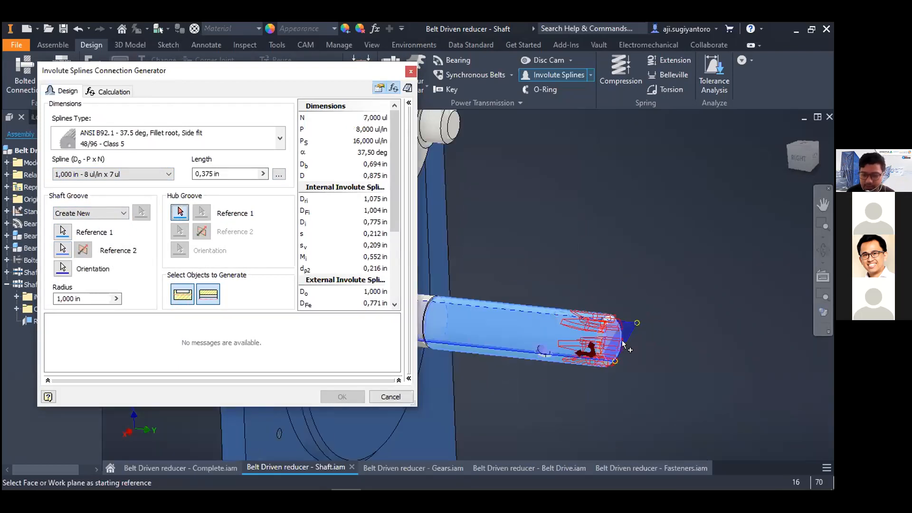
scroll(584, 361, down, 2)
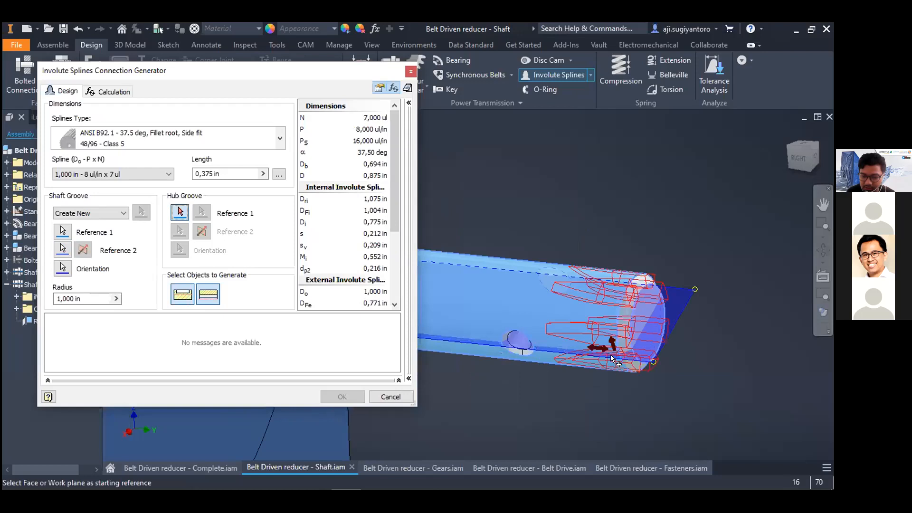
shift+middle_drag(610, 355, 602, 344)
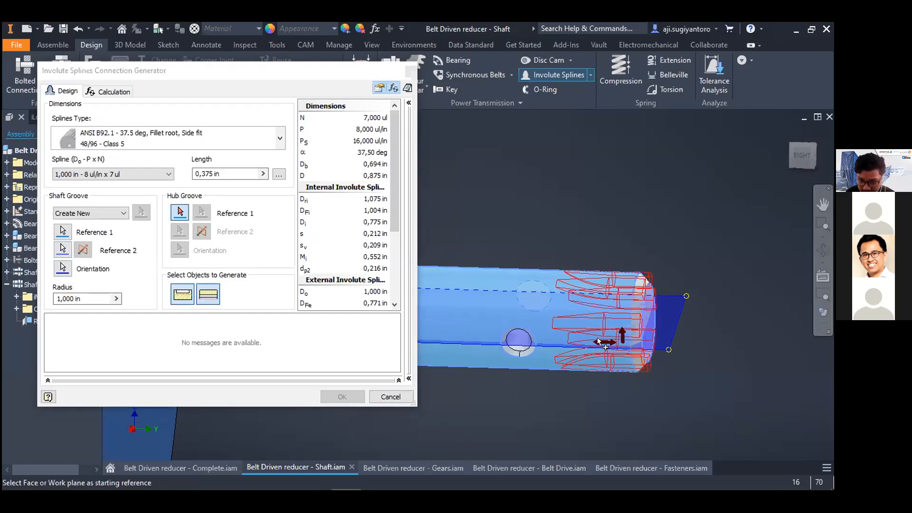
shift+middle_drag(596, 338, 636, 312)
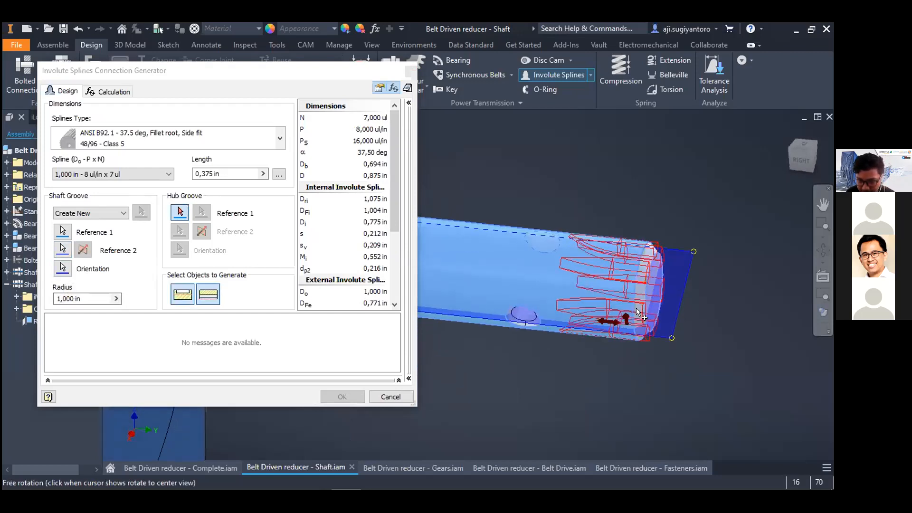
scroll(612, 323, down, 5)
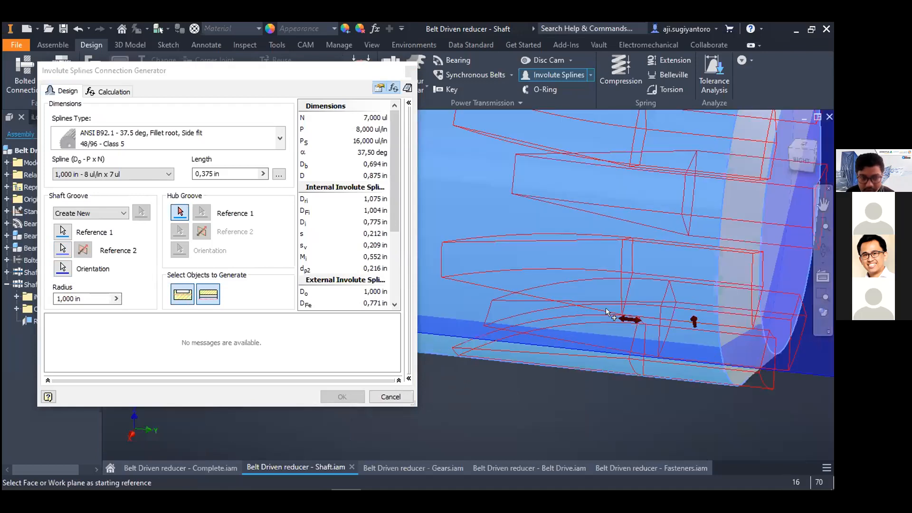
scroll(605, 307, up, 4)
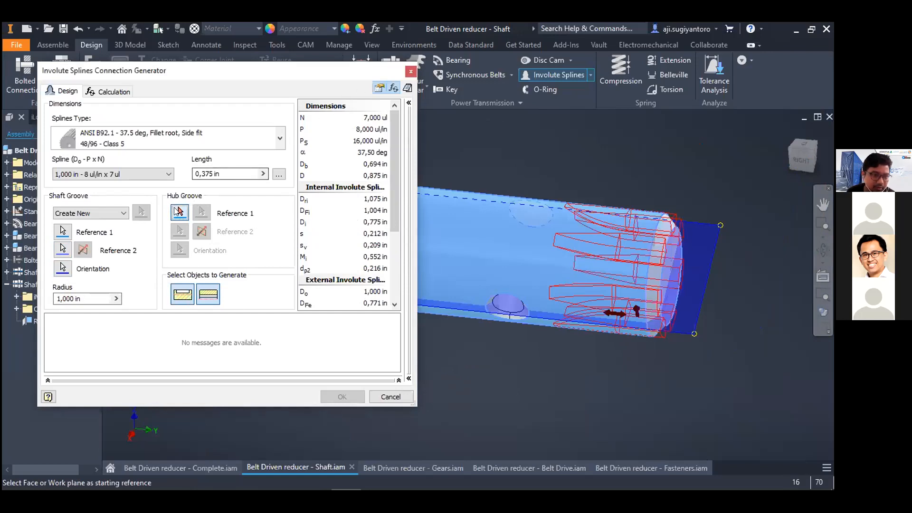
- Try lengths of 0.5 in and 1 in for the shaft's spline groove
click(263, 173)
click(208, 173)
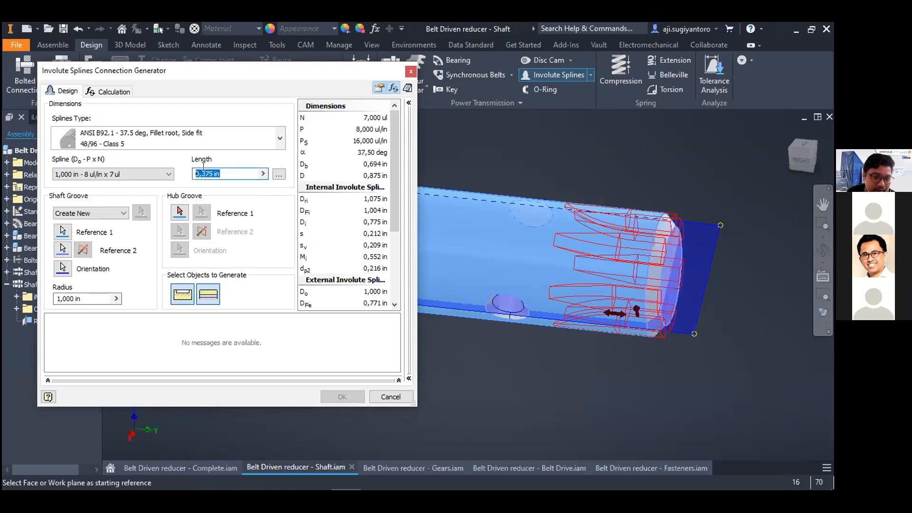
text(0.5)
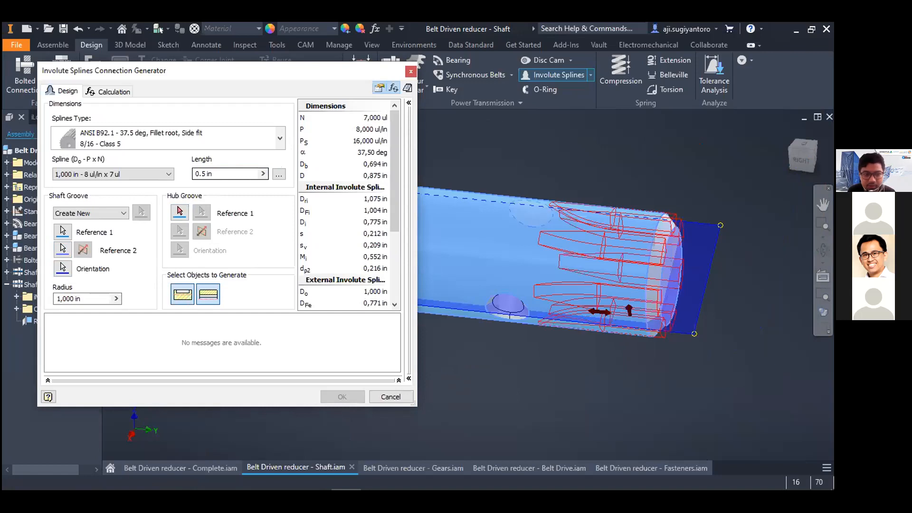
click(209, 174)
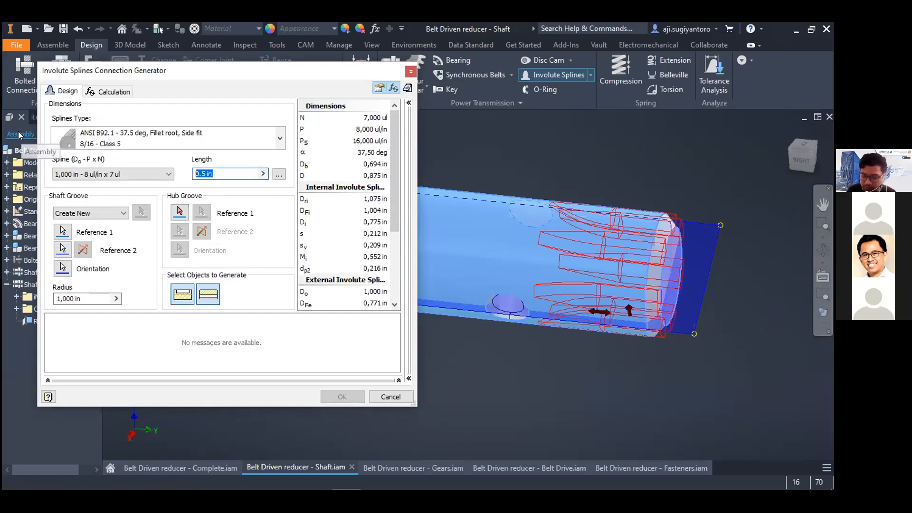
text(1.)
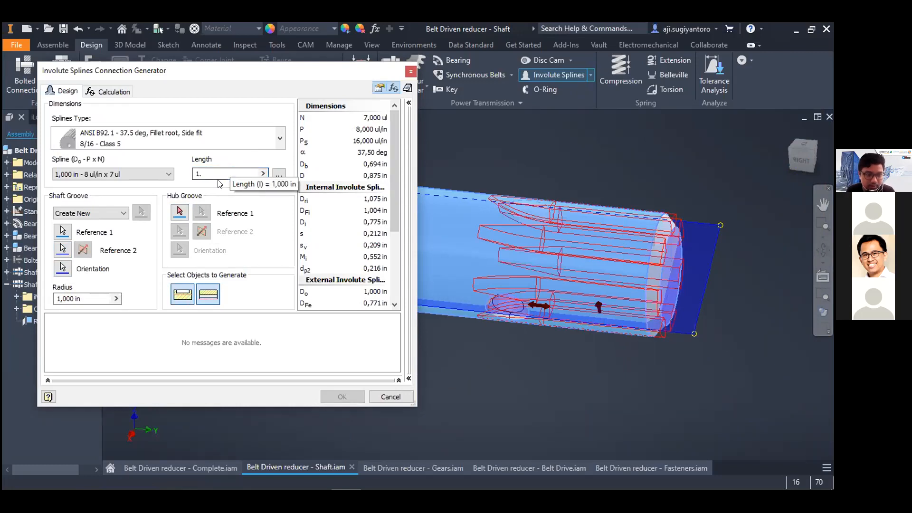
- Reference the hub groove to the stand's oval face, and exclude the hub groove from the objects to generate
click(180, 211)
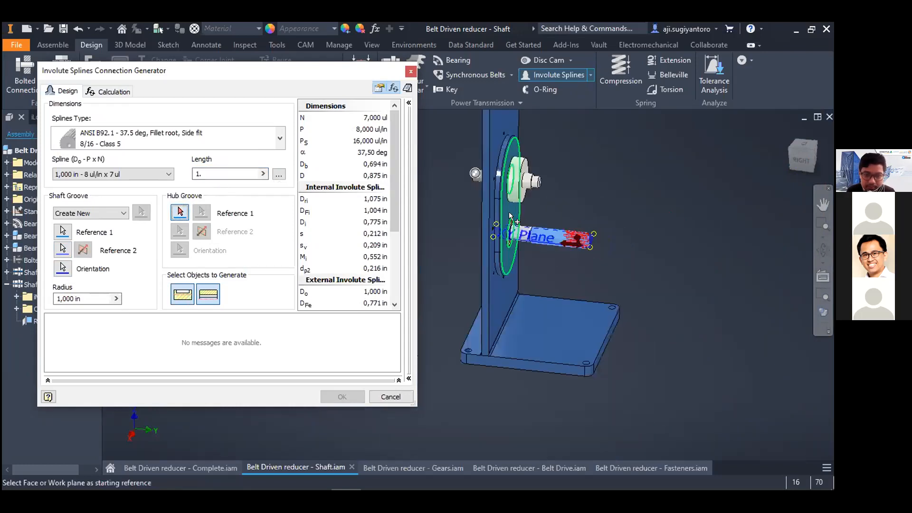
click(514, 214)
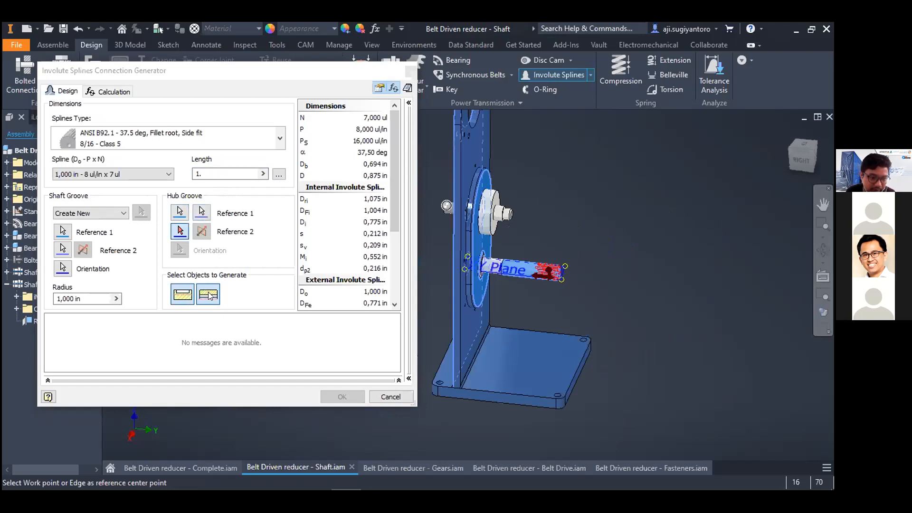
click(210, 295)
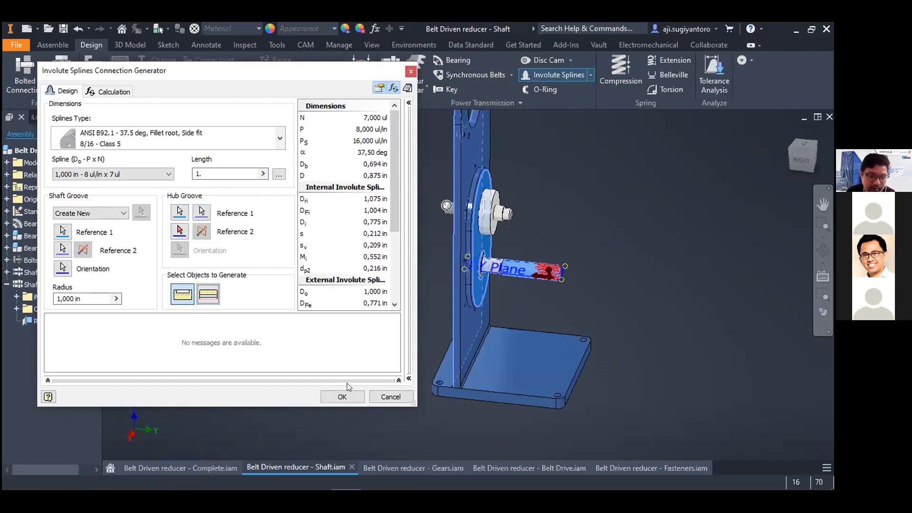
- Lengthen the spline groove to 2 in with its preview handle, and rotate the groove's orientation around the shaft
scroll(532, 274, up, 3)
drag(554, 281, 531, 276)
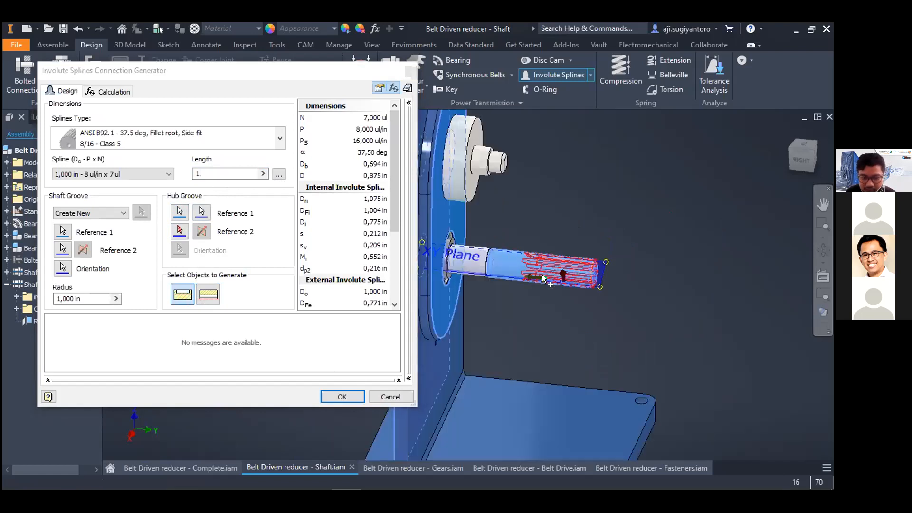
scroll(543, 276, up, 3)
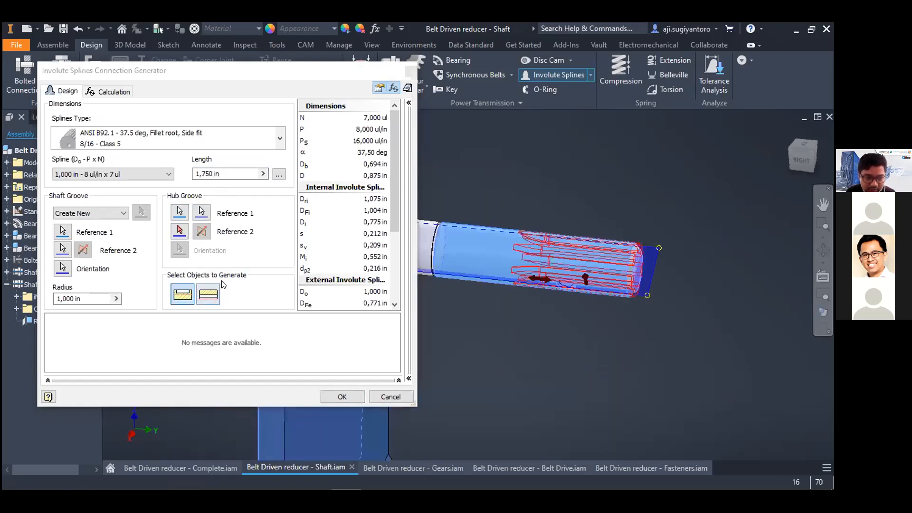
mouse_move(526, 280)
mouse_down()
mouse_move(563, 283)
mouse_move(530, 270)
mouse_up()
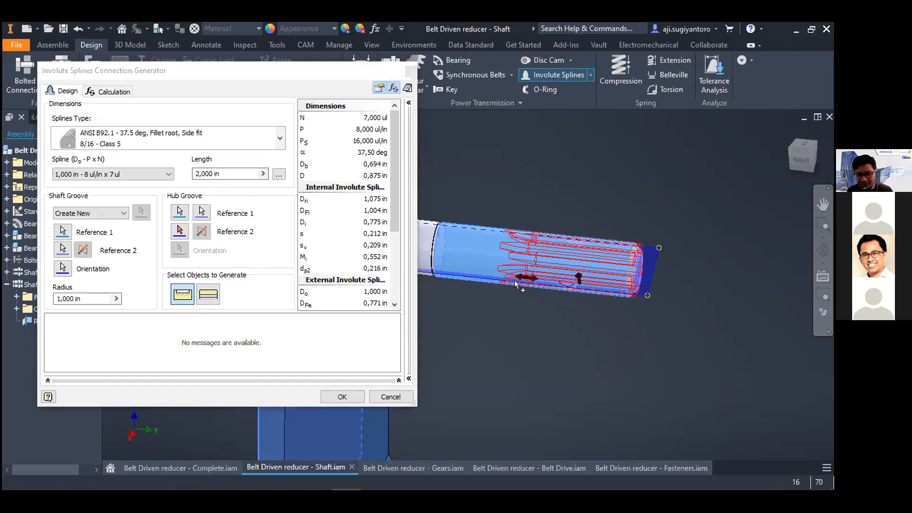
mouse_move(523, 279)
mouse_down()
mouse_move(511, 274)
mouse_move(523, 278)
mouse_up()
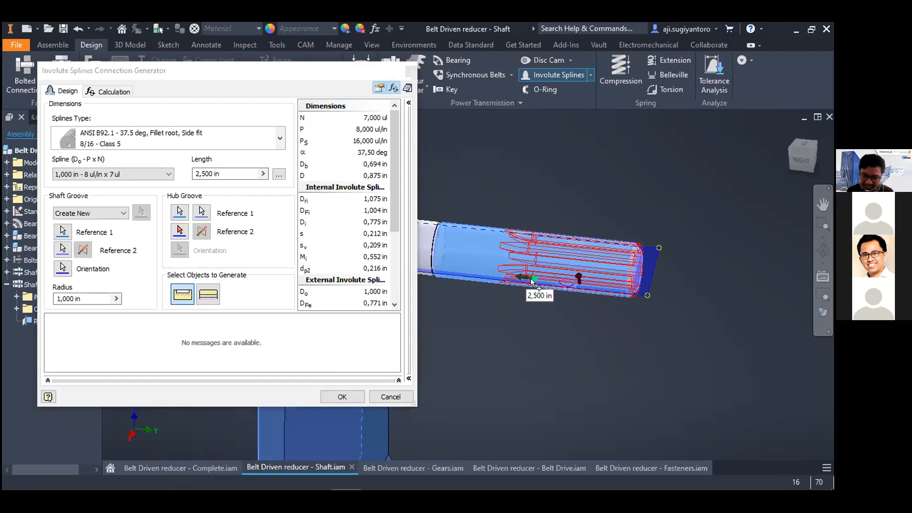
scroll(568, 267, up, 3)
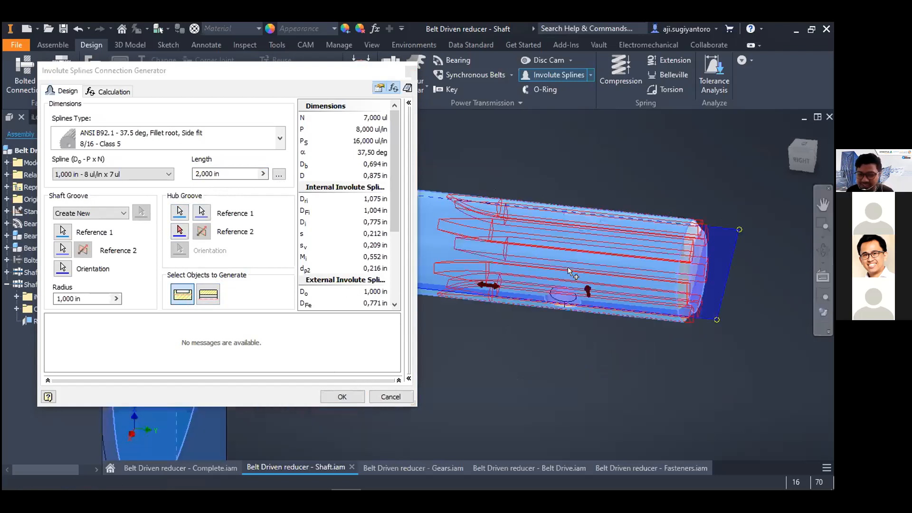
drag(591, 286, 588, 221)
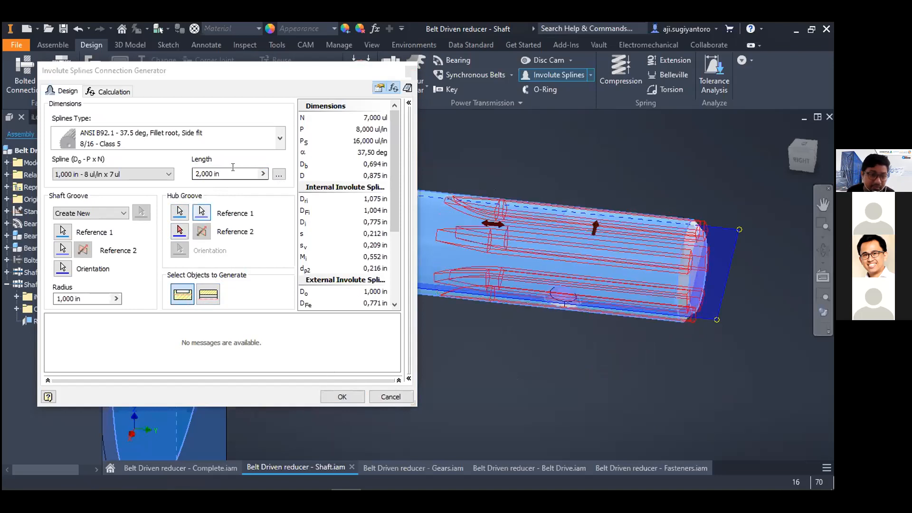
- Calculate the spline's strength as a Check Calculation with Power, Speed --> Torque loads and a power of 1 hp
click(72, 76)
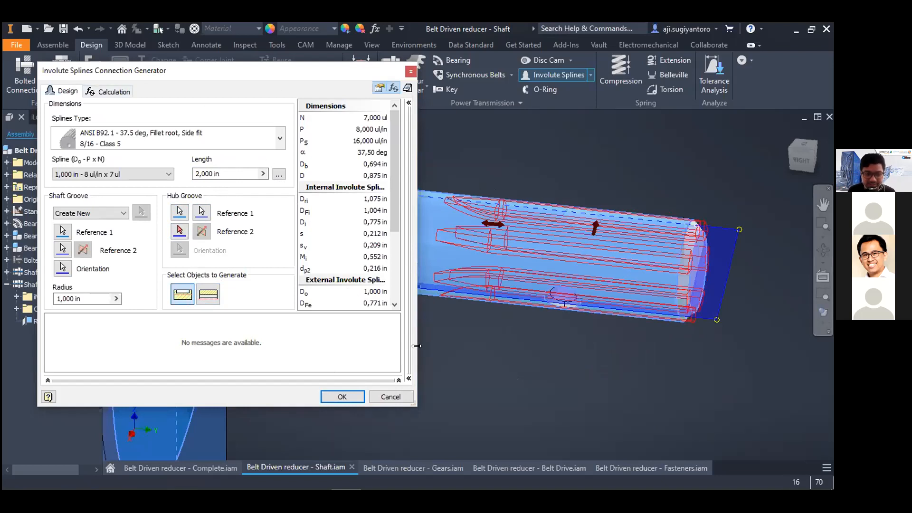
click(107, 93)
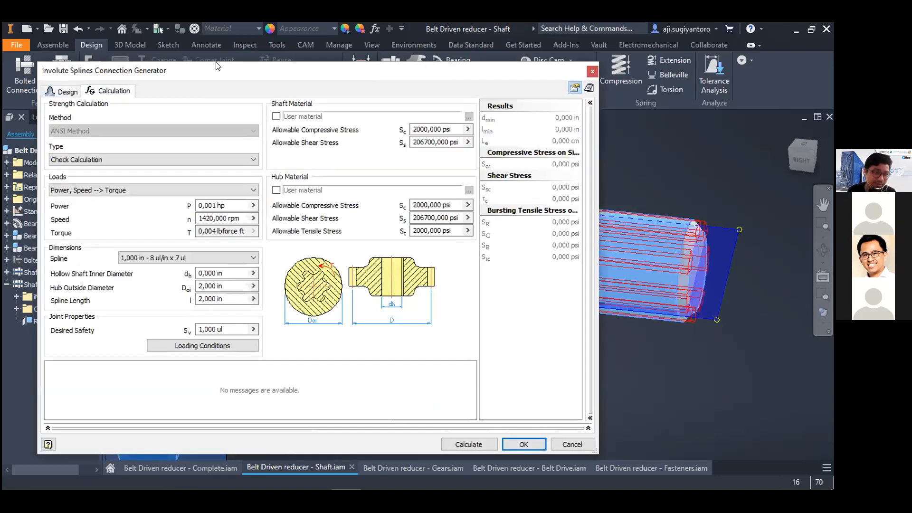
click(123, 151)
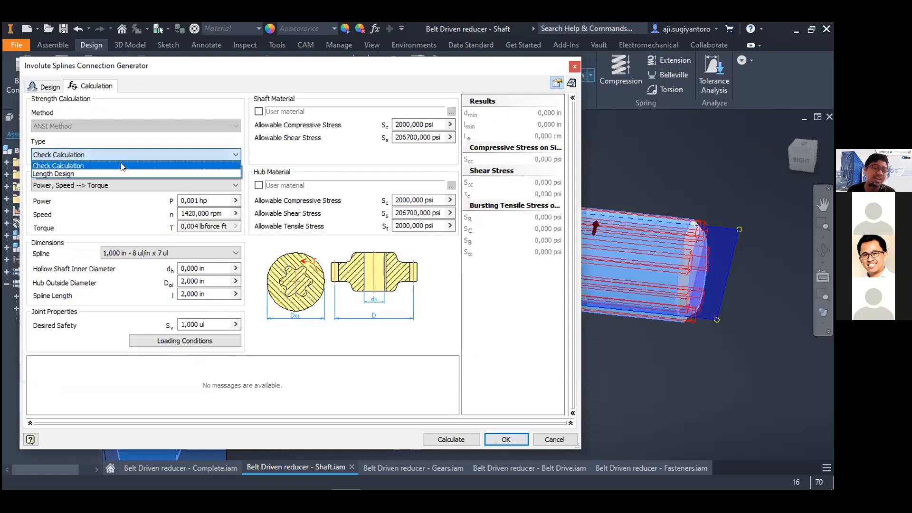
click(123, 166)
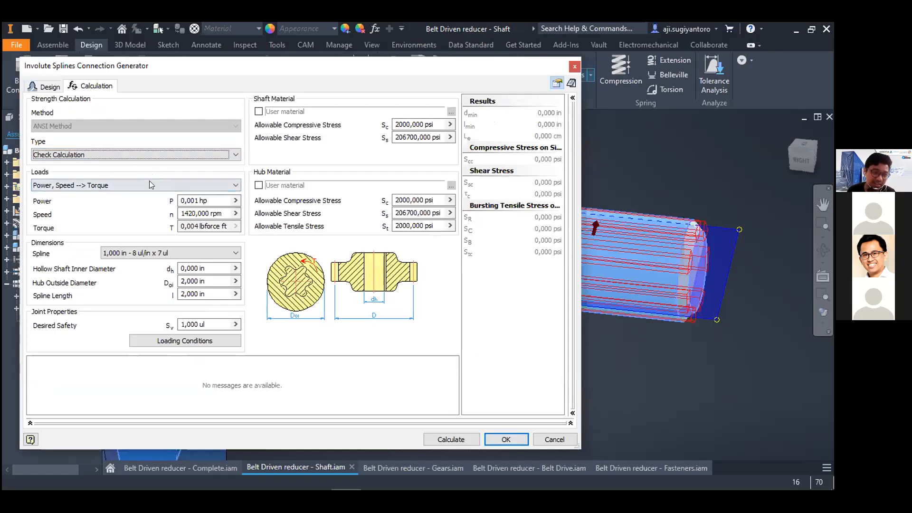
click(148, 186)
click(147, 185)
drag(213, 201, 187, 192)
text(1)
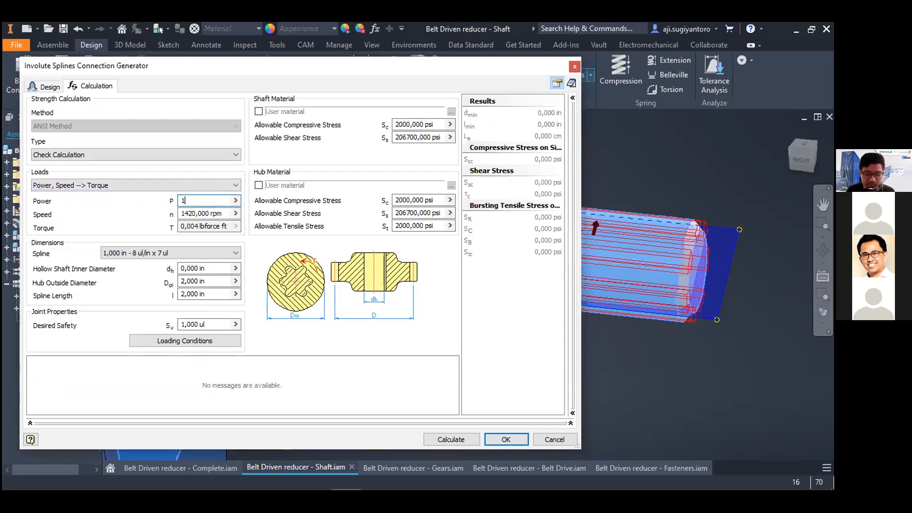
text( hp)
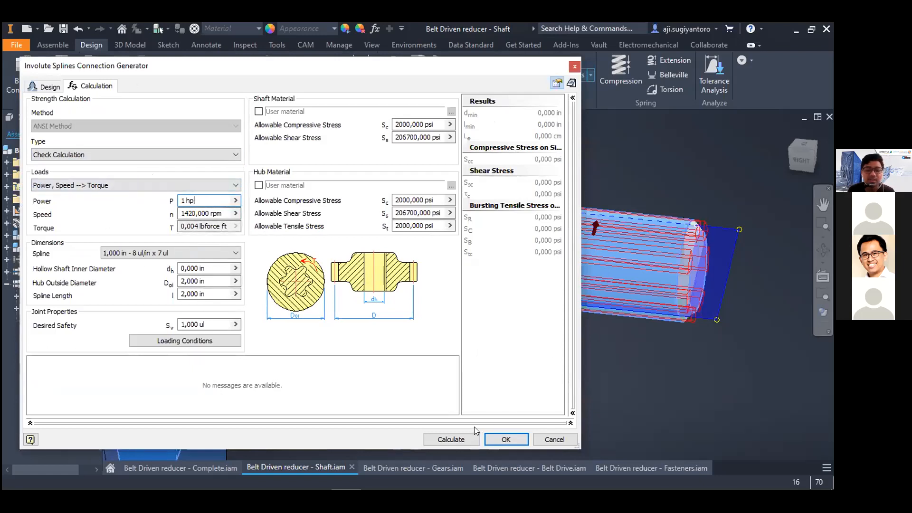
click(462, 434)
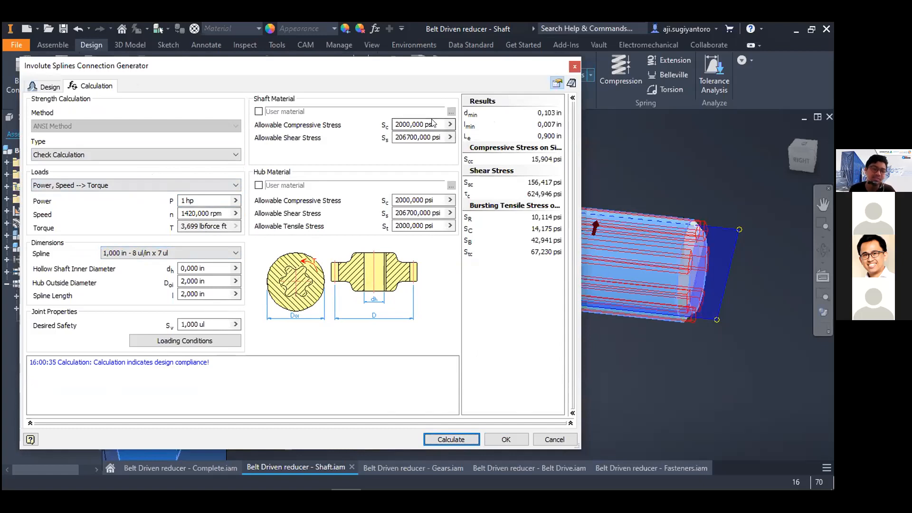
- Change the strength calculation type to Length Design and recalculate the spline to review its stress results
click(130, 155)
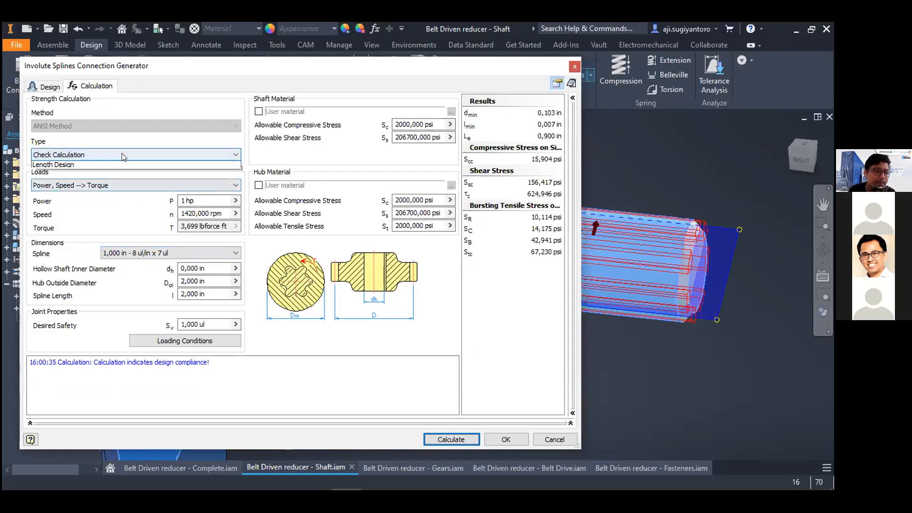
click(86, 171)
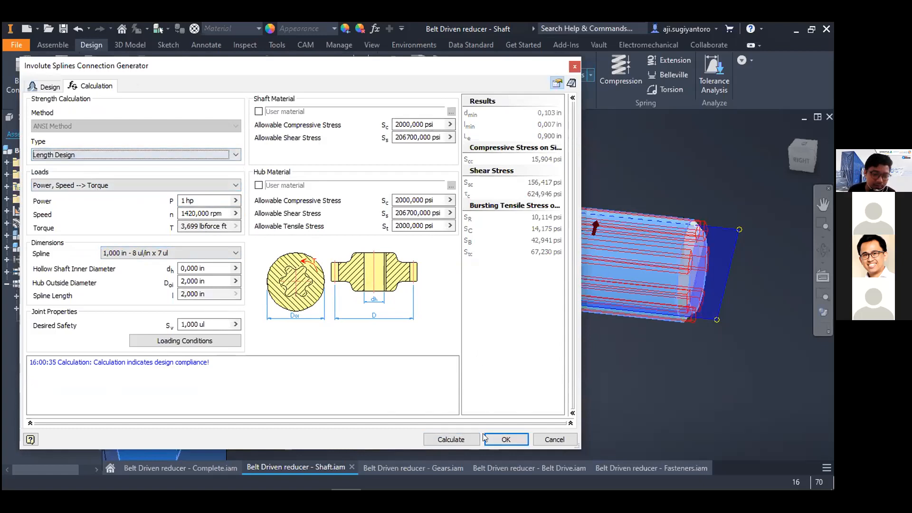
click(453, 439)
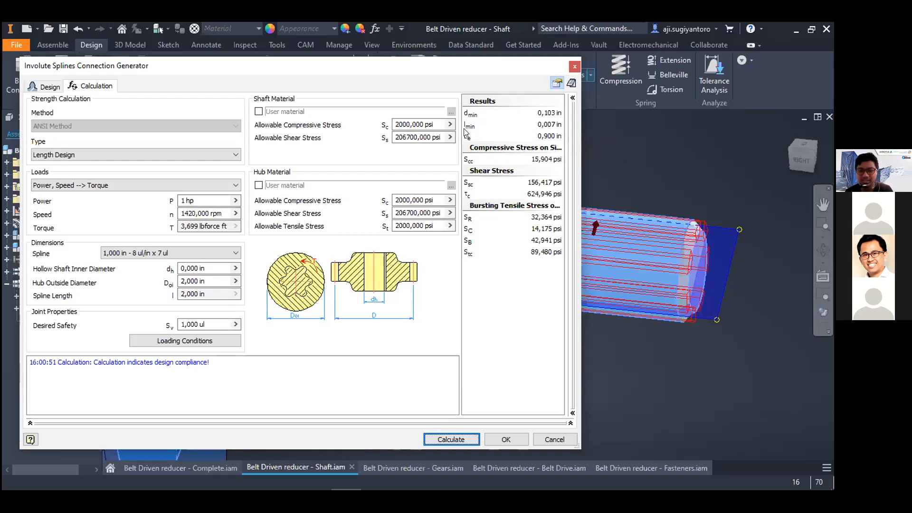
scroll(665, 248, down, 3)
middle_drag(653, 244, 647, 279)
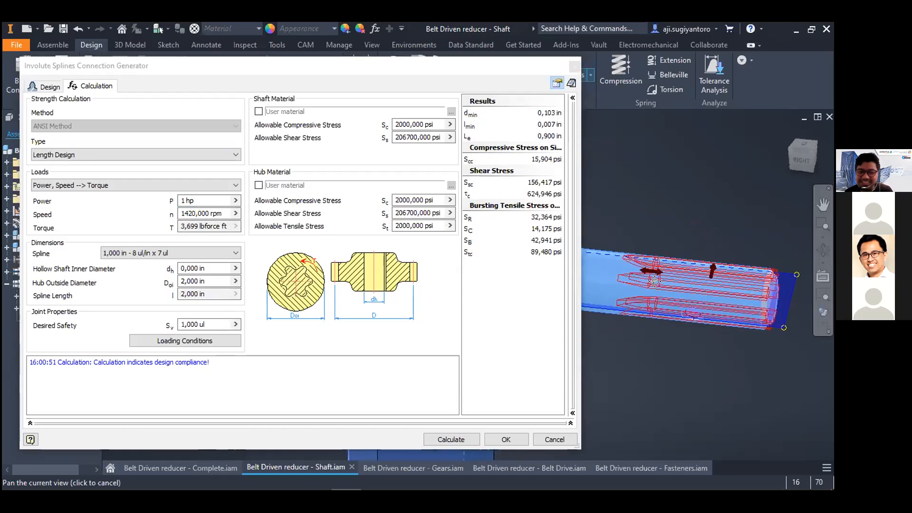
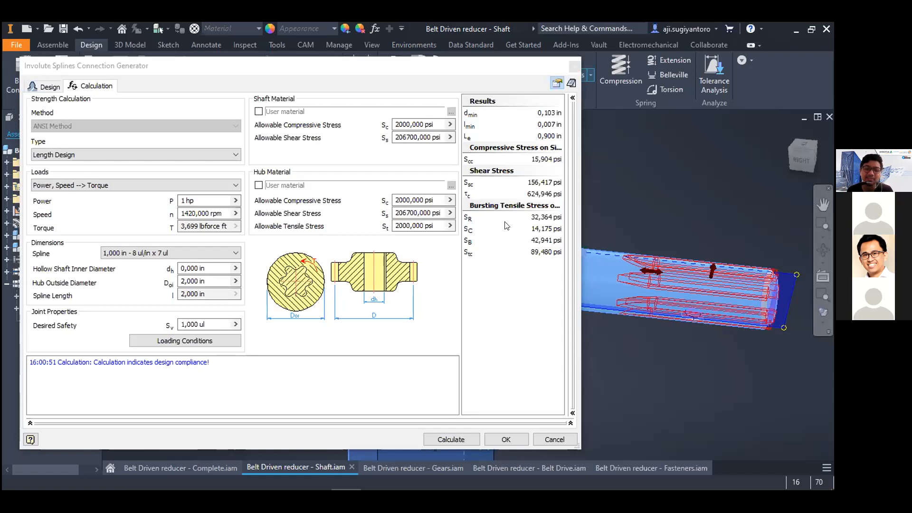
drag(472, 75, 486, 80)
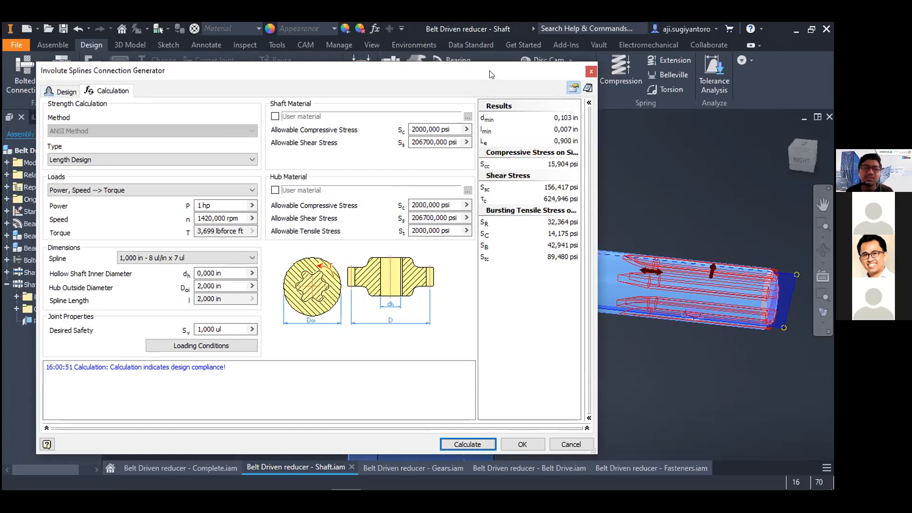
drag(494, 73, 489, 71)
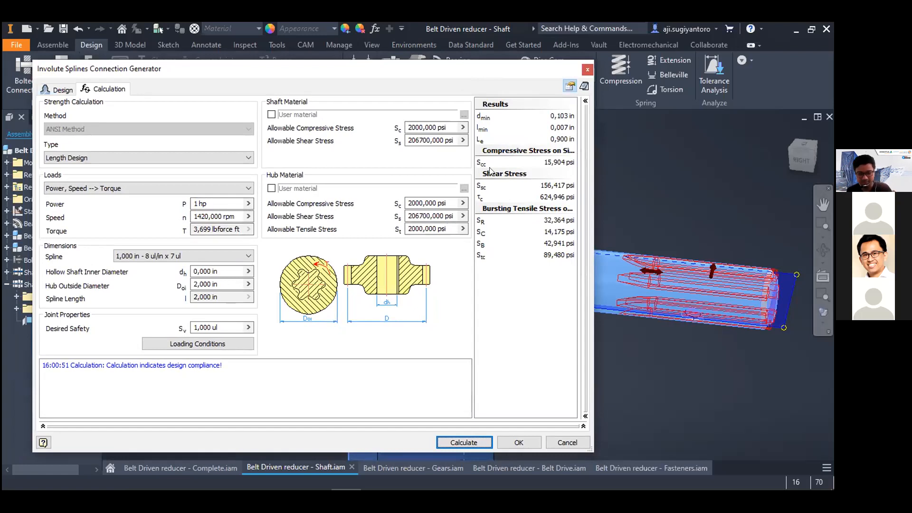
click(464, 442)
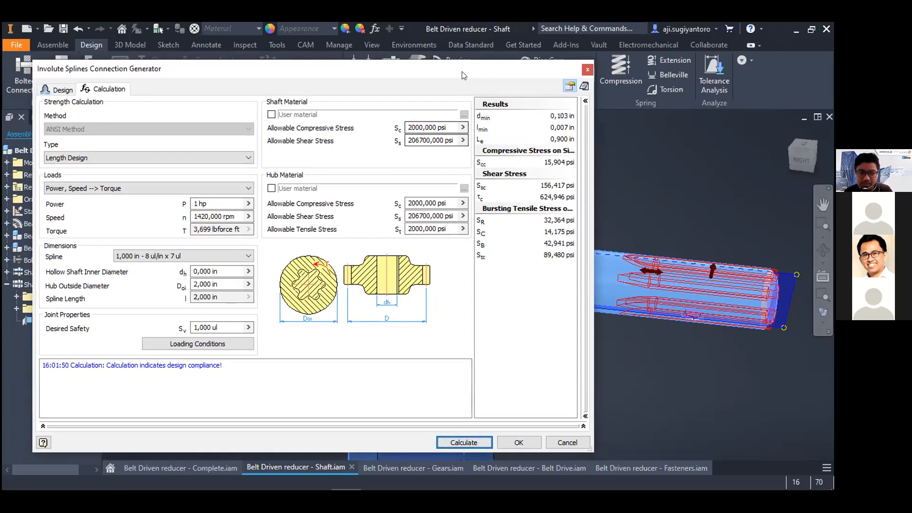
- Accept the spline design and its proposed file names to generate the splined groove on the lower shaft
click(63, 86)
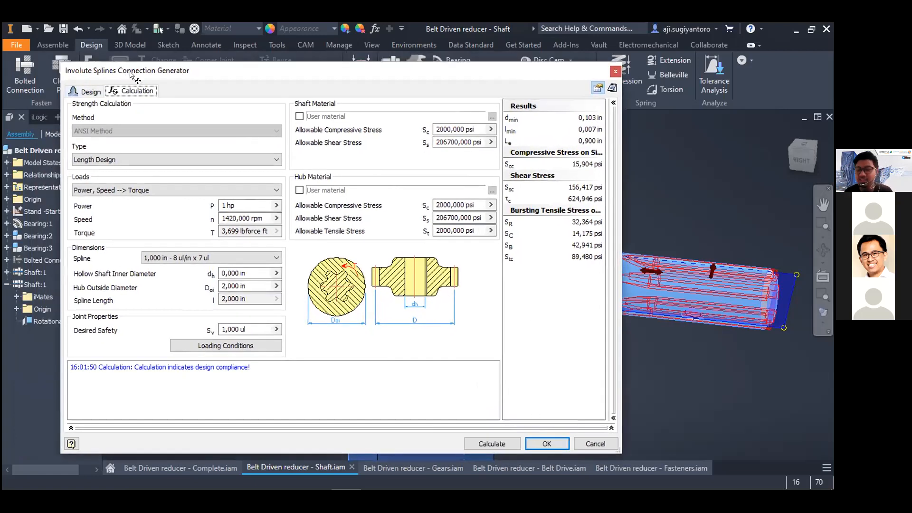
click(548, 427)
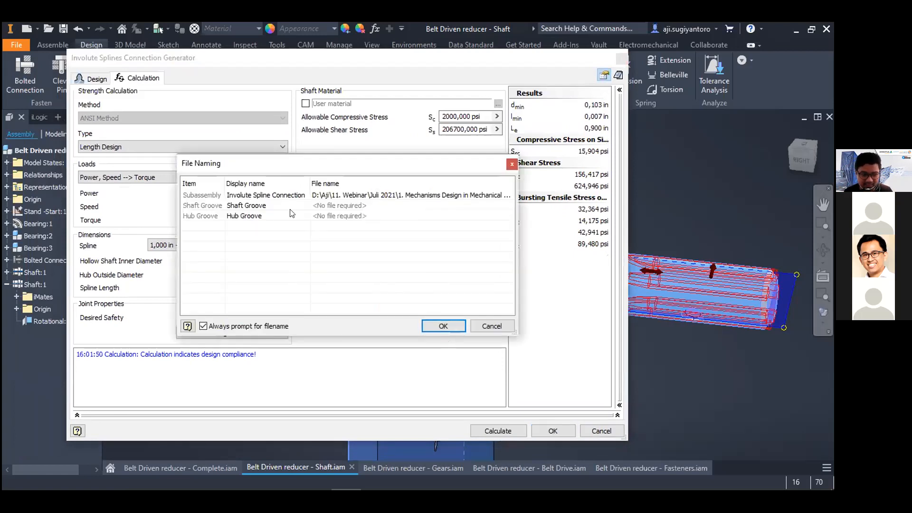
click(450, 327)
middle_drag(682, 301, 652, 301)
scroll(679, 293, up, 3)
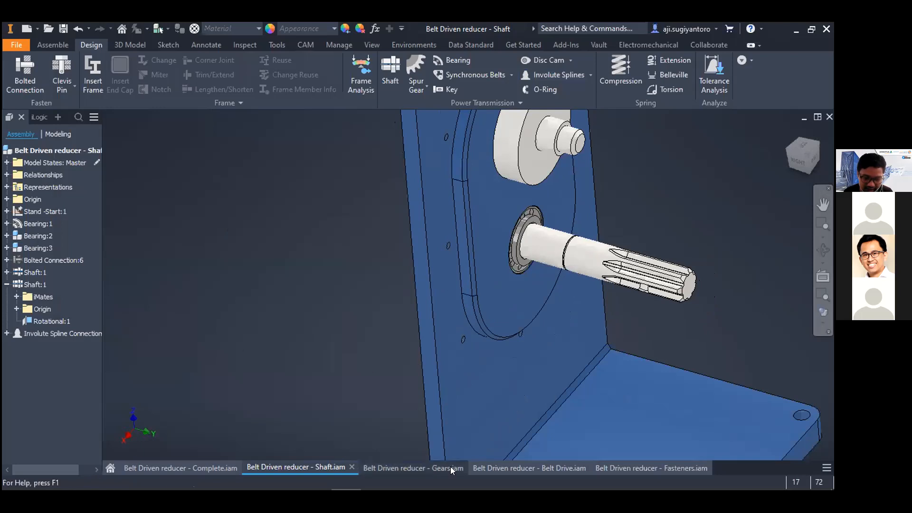
- Look at the splined shaft in the Gears assembly and return to the Shaft assembly
click(422, 467)
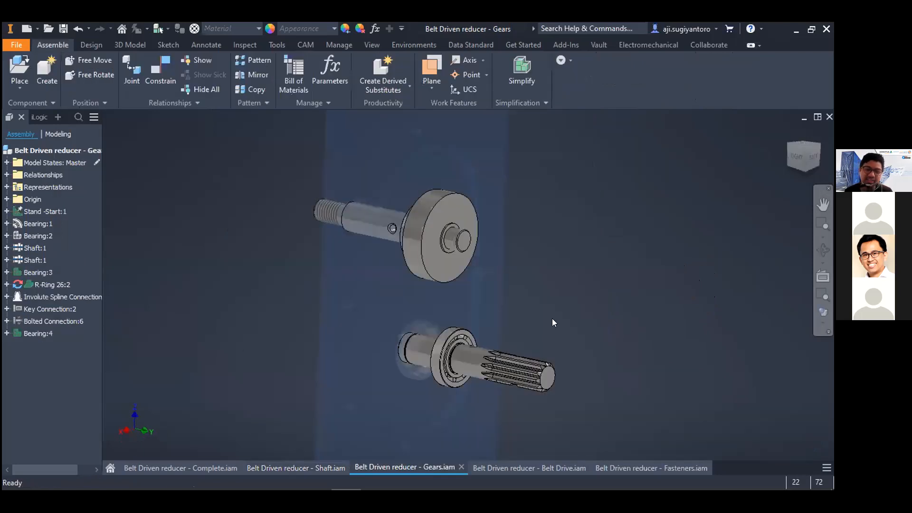
click(300, 466)
middle_drag(524, 311, 460, 380)
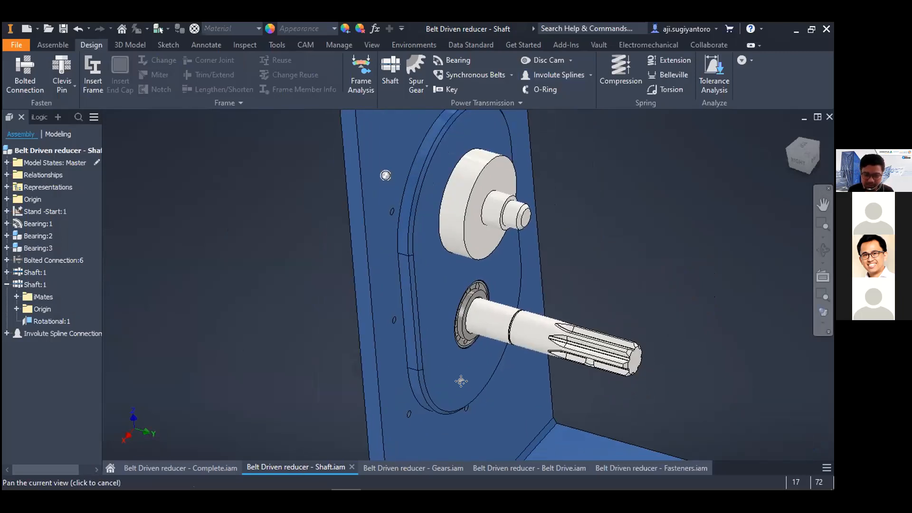
- Start a new bearing in the Bearing Generator and pick the cylindrical end journal of the upper shaft as its placement face
middle_drag(619, 248, 551, 270)
click(466, 62)
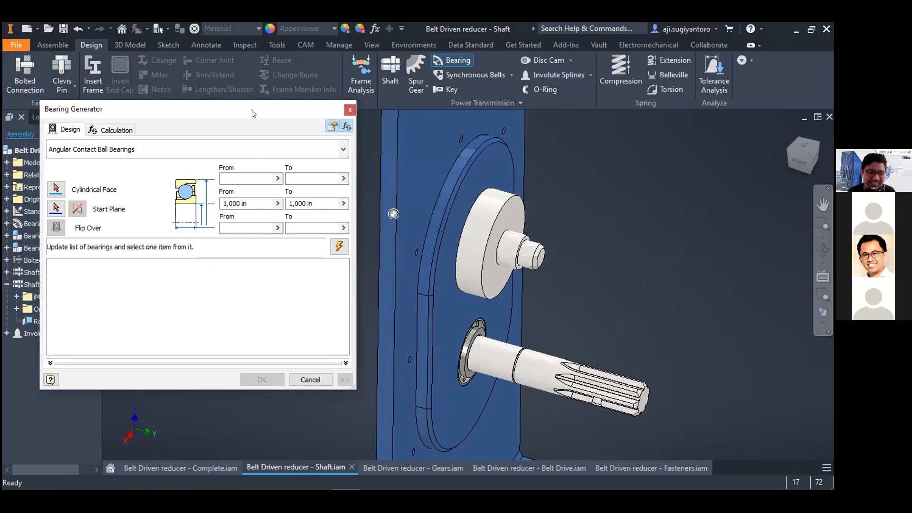
drag(265, 112, 278, 114)
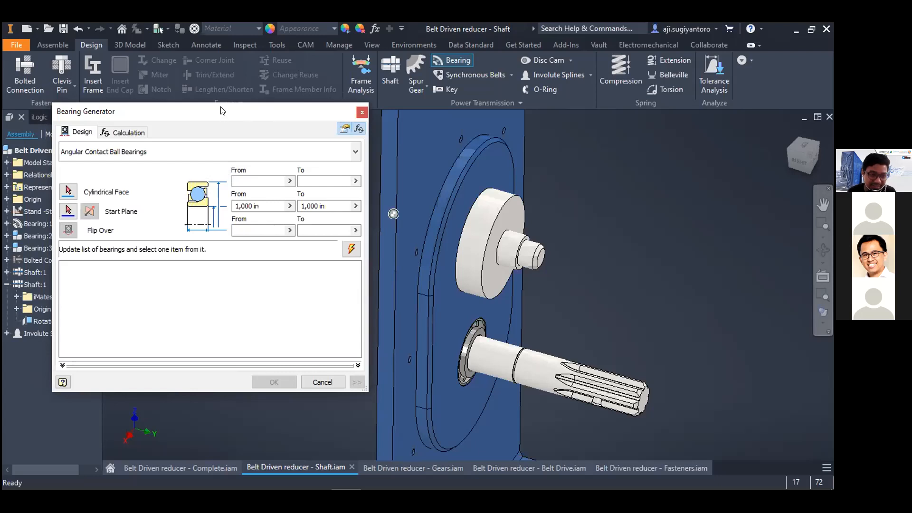
drag(232, 96, 248, 99)
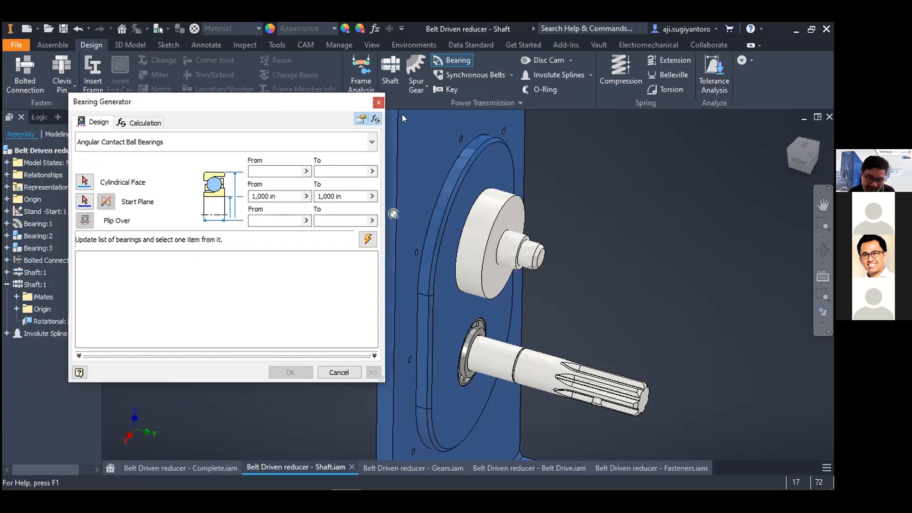
scroll(539, 221, down, 3)
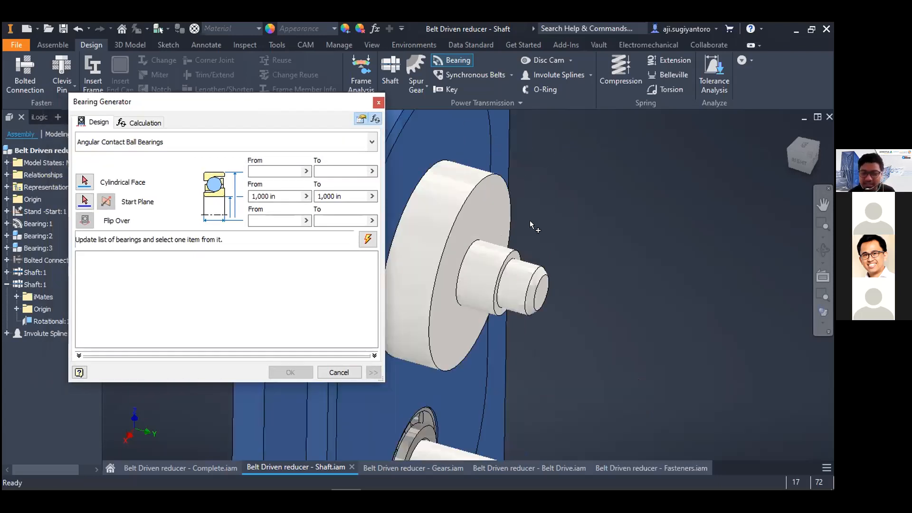
middle_drag(530, 222, 561, 219)
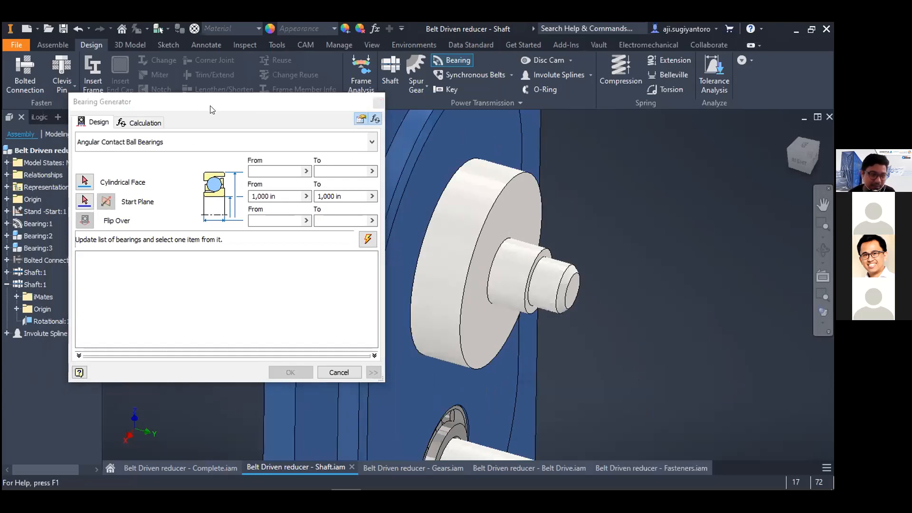
drag(210, 107, 224, 110)
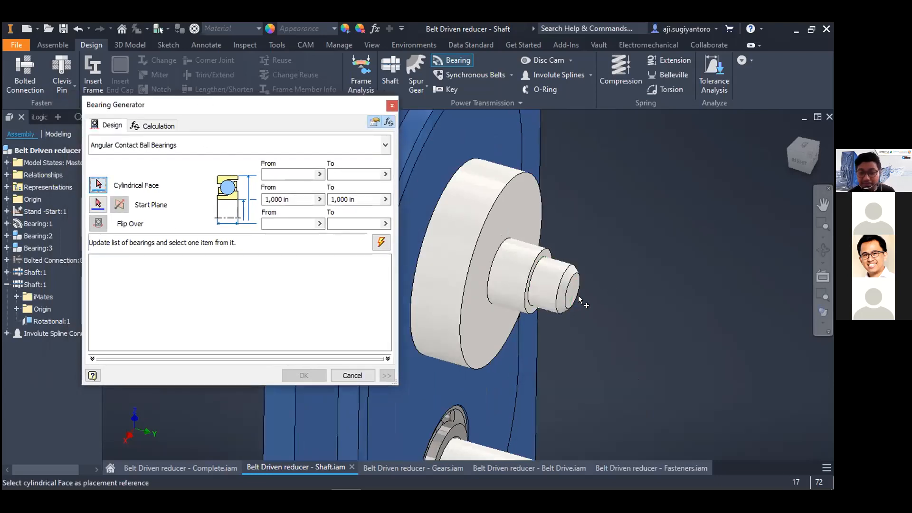
click(553, 290)
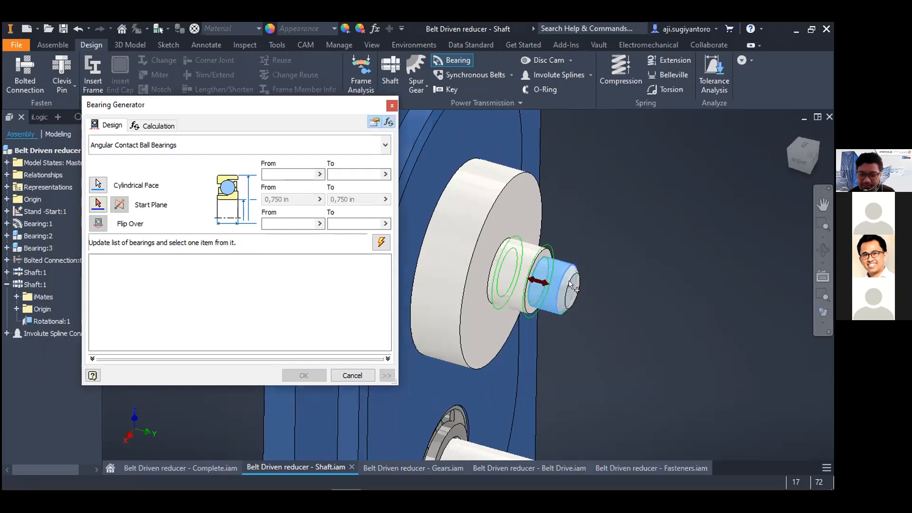
- Set the shoulder face beside the upper shaft's end journal as the start plane and flip the placement direction toward the shaft end
mouse_move(530, 281)
mouse_down()
mouse_move(549, 285)
mouse_move(529, 280)
mouse_up()
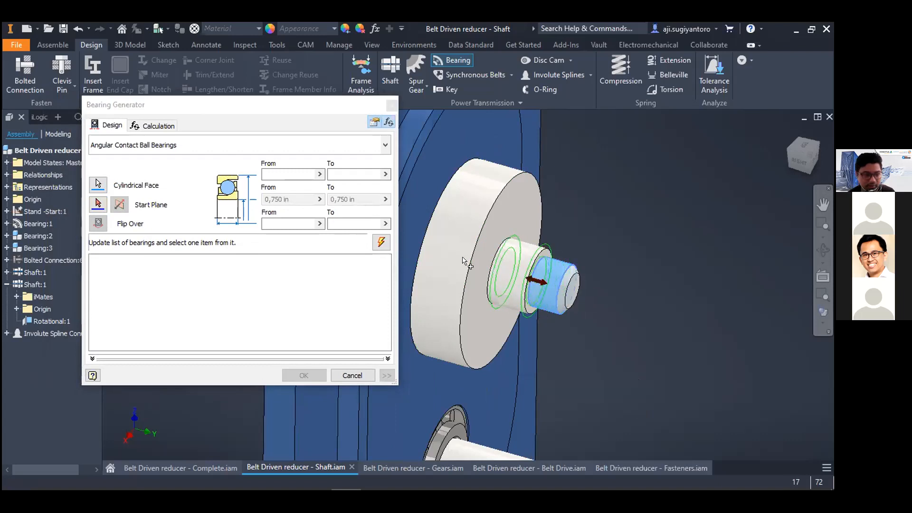
click(548, 258)
click(119, 204)
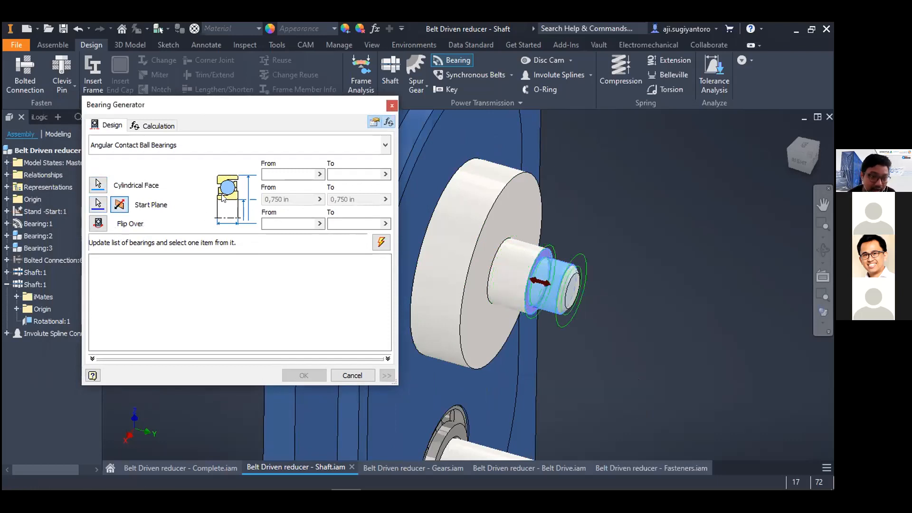
- Choose the whole Angular Contact Ball Bearings category as the bearing type and flip the placement direction back toward the shaft end
click(194, 149)
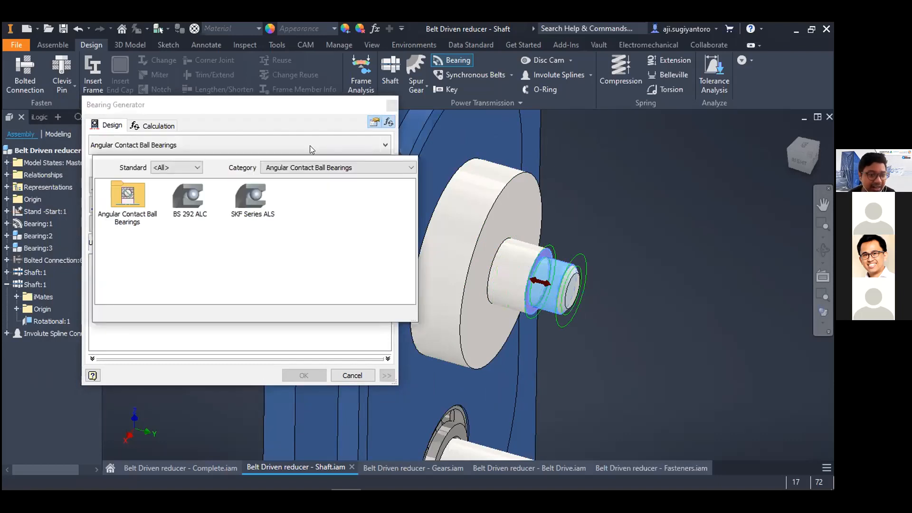
click(311, 168)
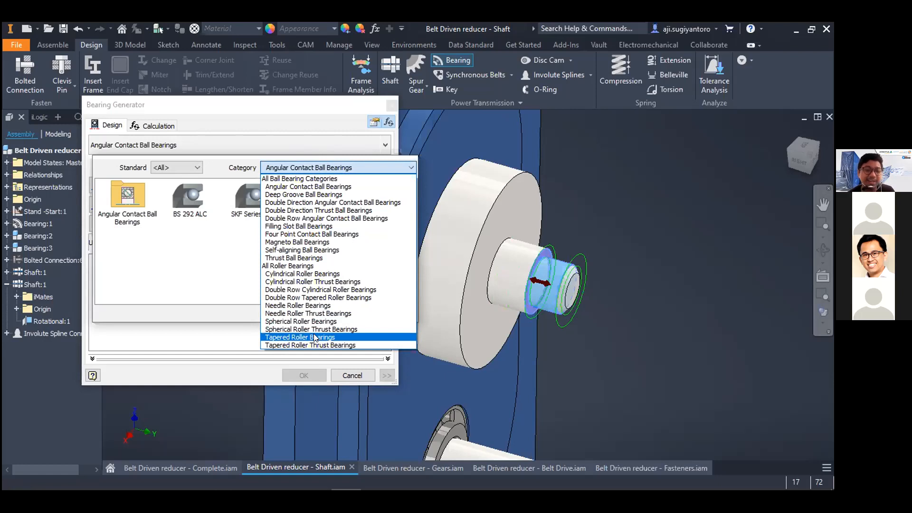
click(190, 246)
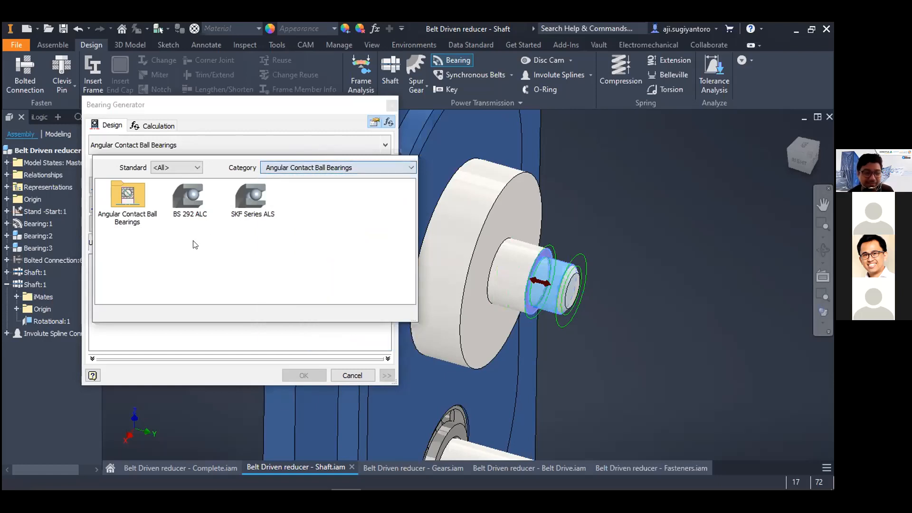
click(113, 214)
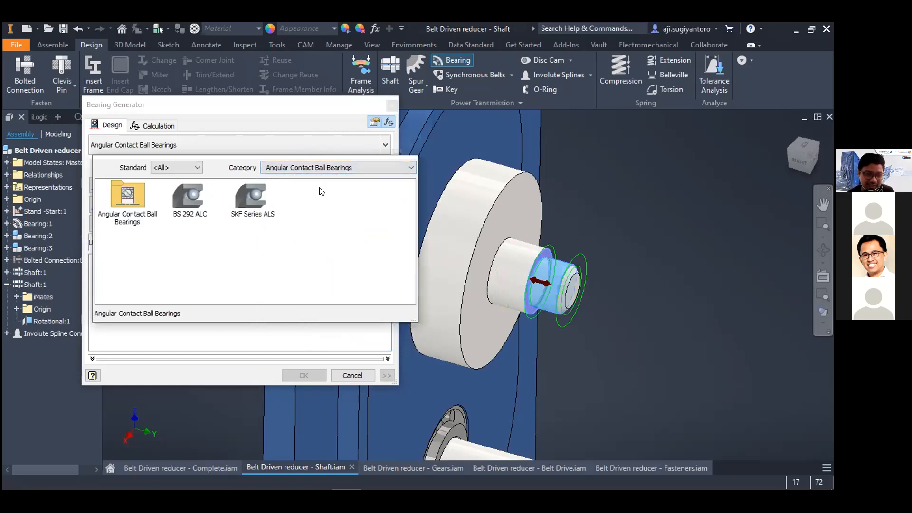
click(122, 199)
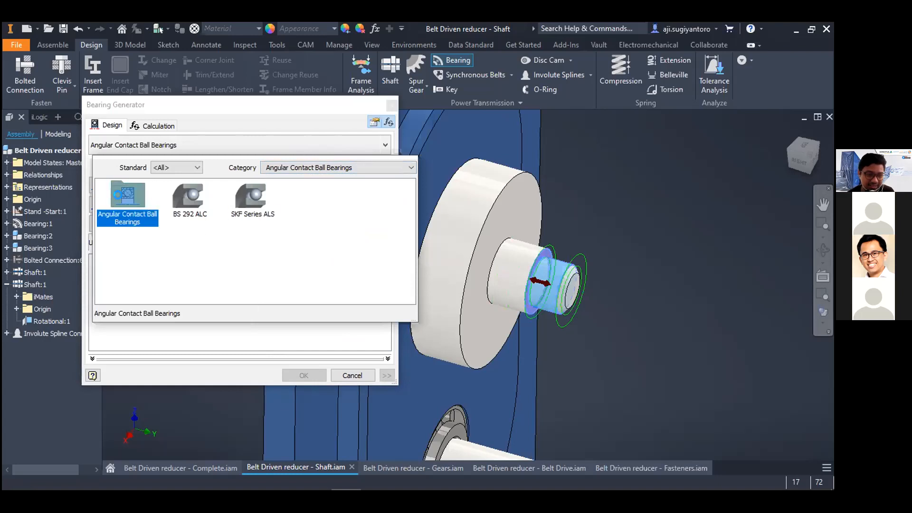
click(123, 199)
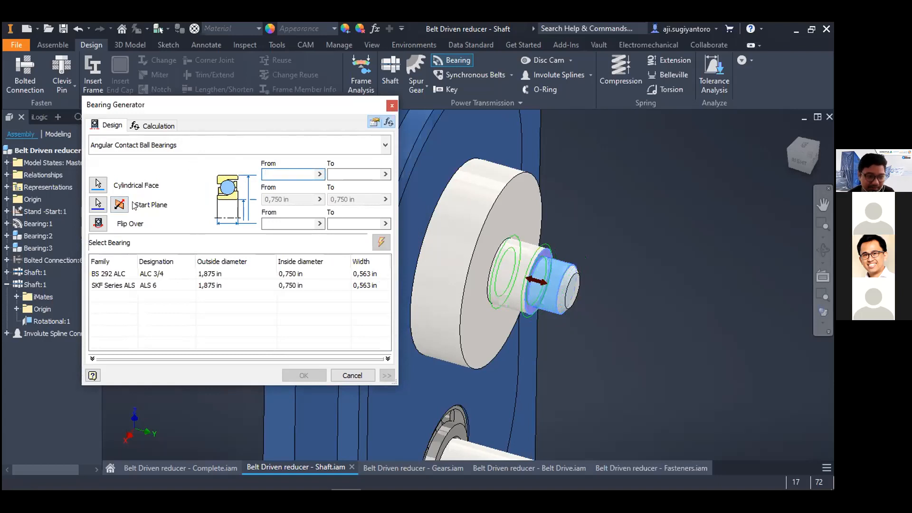
click(119, 204)
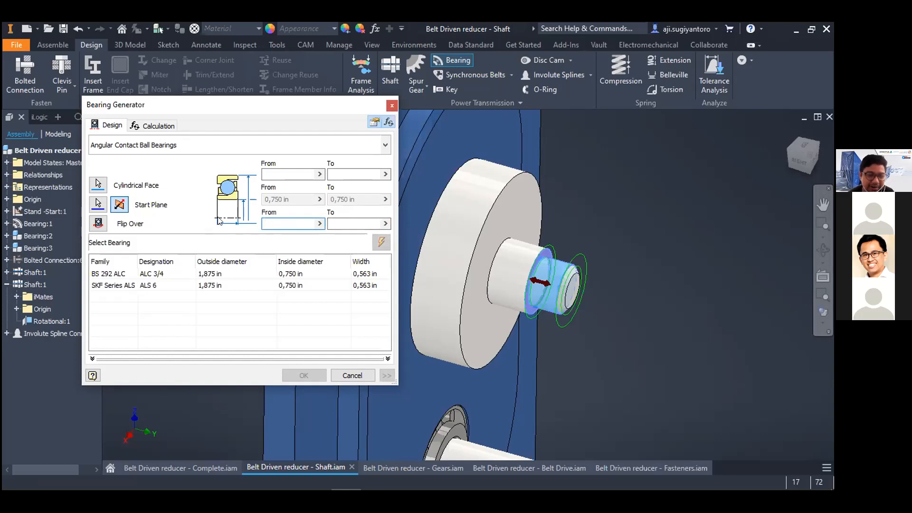
- Compare the BS 292 ALC and SKF Series ALS bearings and select the SKF Series ALS bearing with designation ALS 6
click(298, 171)
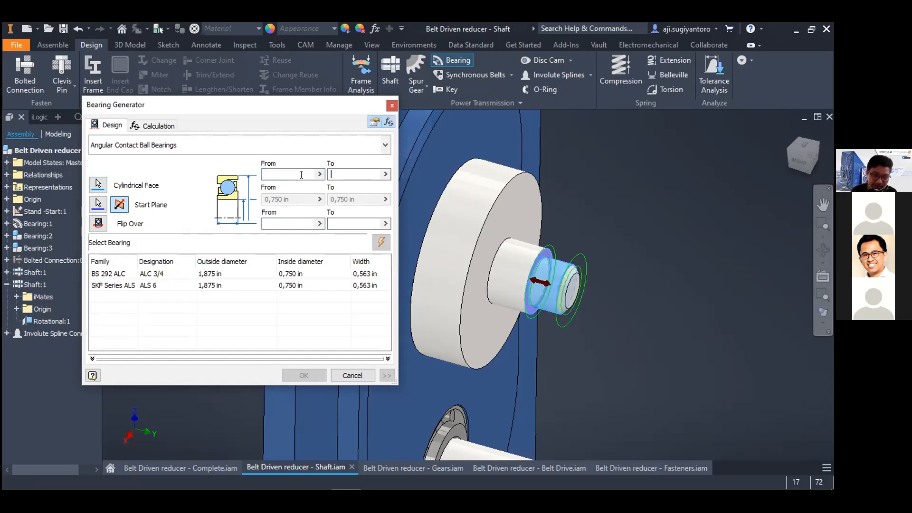
click(353, 176)
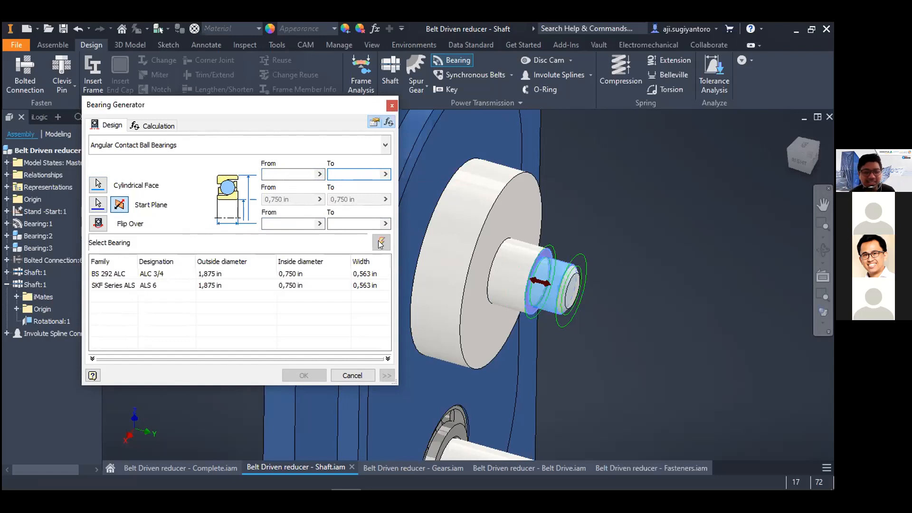
click(123, 277)
click(122, 287)
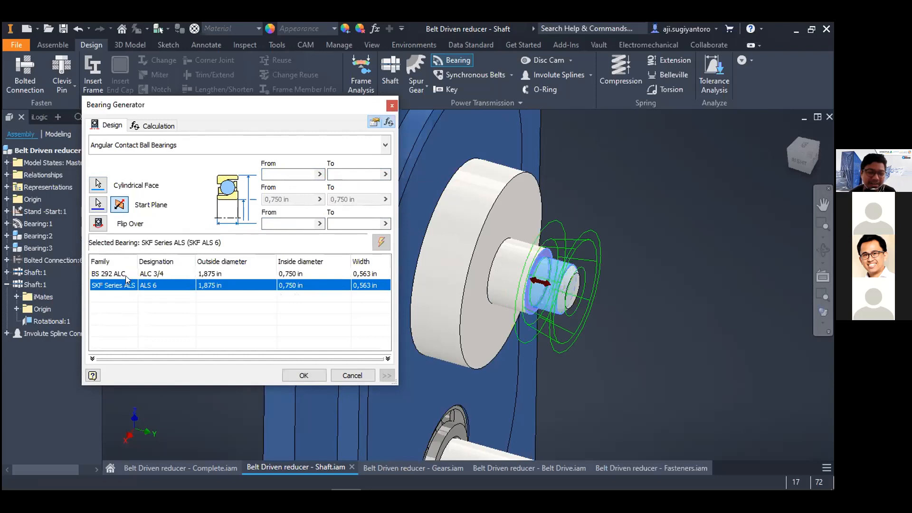
click(125, 274)
click(128, 286)
drag(133, 257, 153, 257)
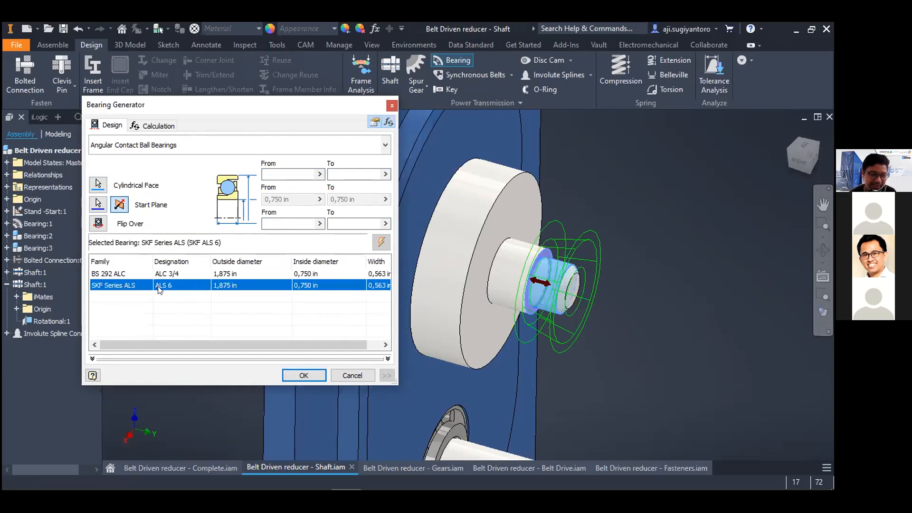
click(129, 273)
click(136, 286)
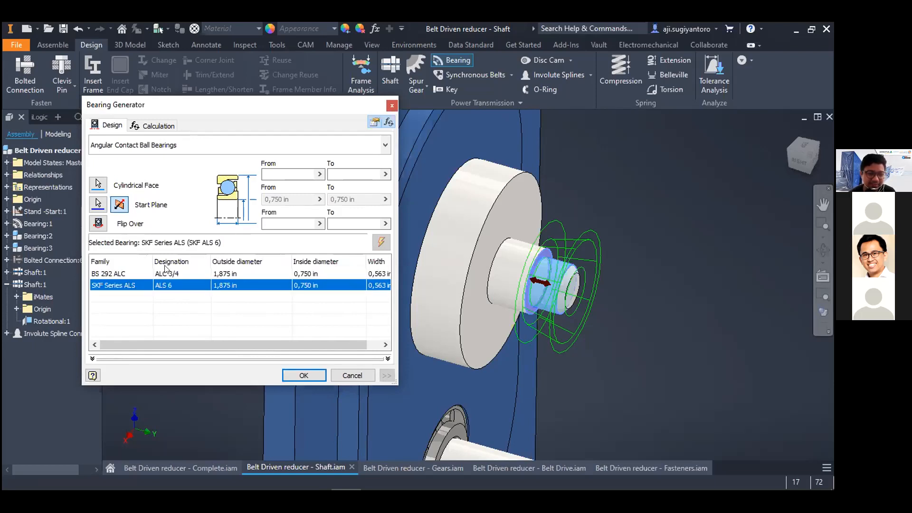
drag(274, 341, 302, 353)
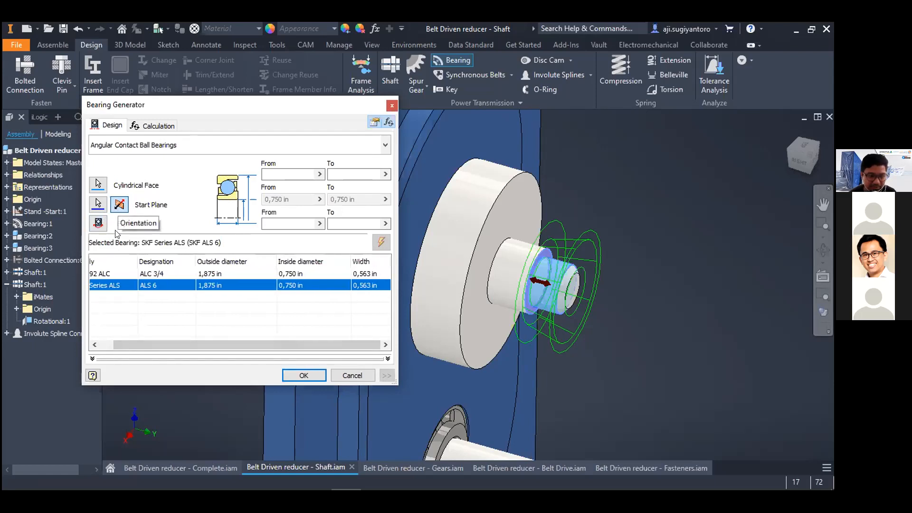
- Toggle the selected bearing's orientation and leave it flipped over
click(99, 223)
click(103, 223)
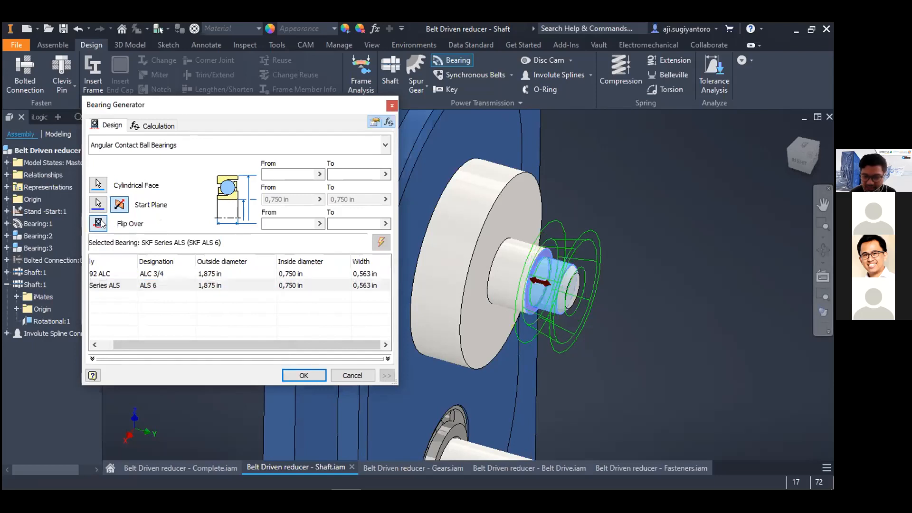
click(104, 223)
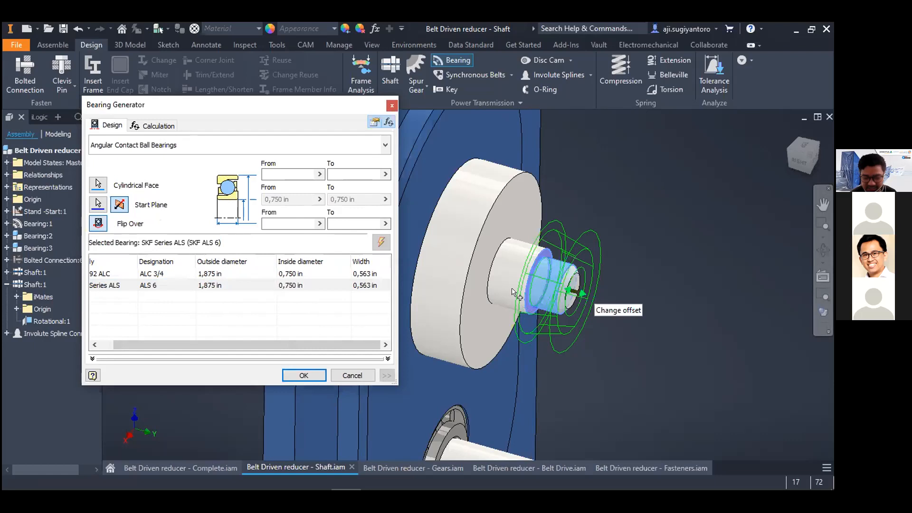
click(99, 223)
click(99, 223)
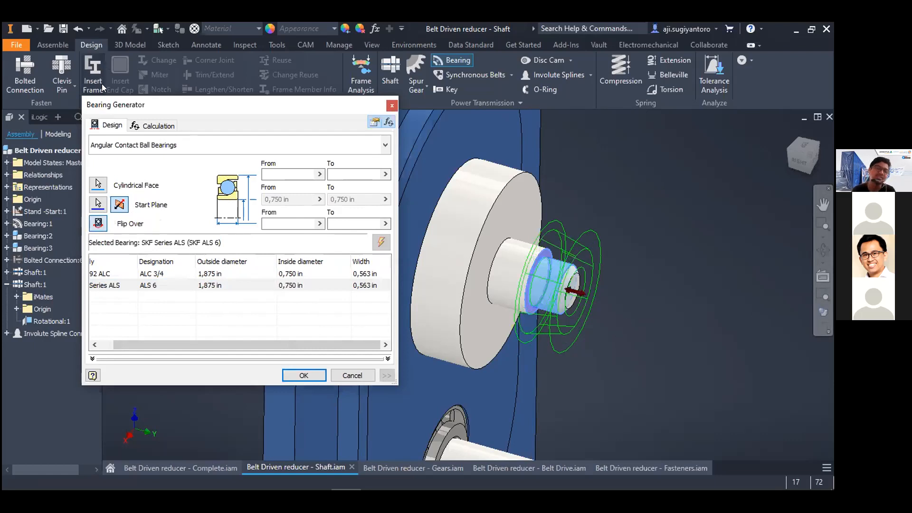
- Set the bearing's strength calculation to Check calculation with the ANSI/AFBMA 9-1990 (ISO 281-1990) bearing life method
click(151, 126)
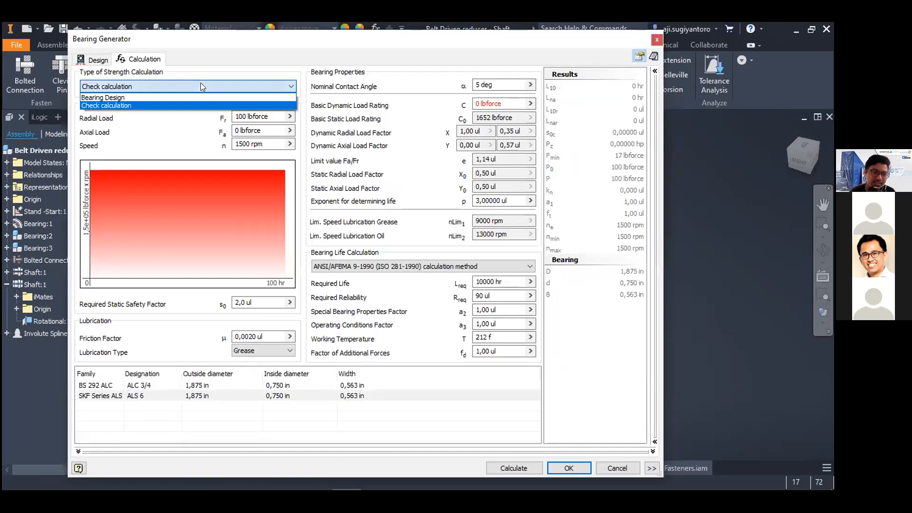
click(200, 84)
click(192, 98)
click(201, 90)
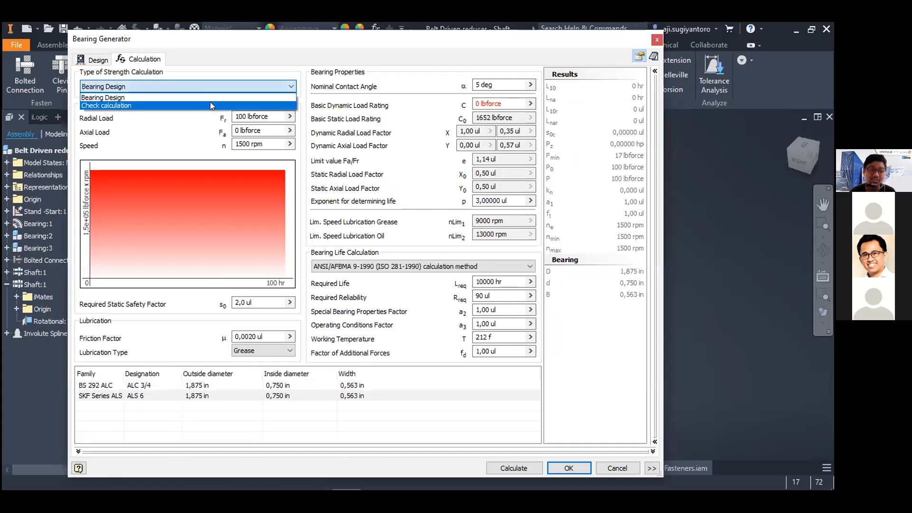
click(210, 103)
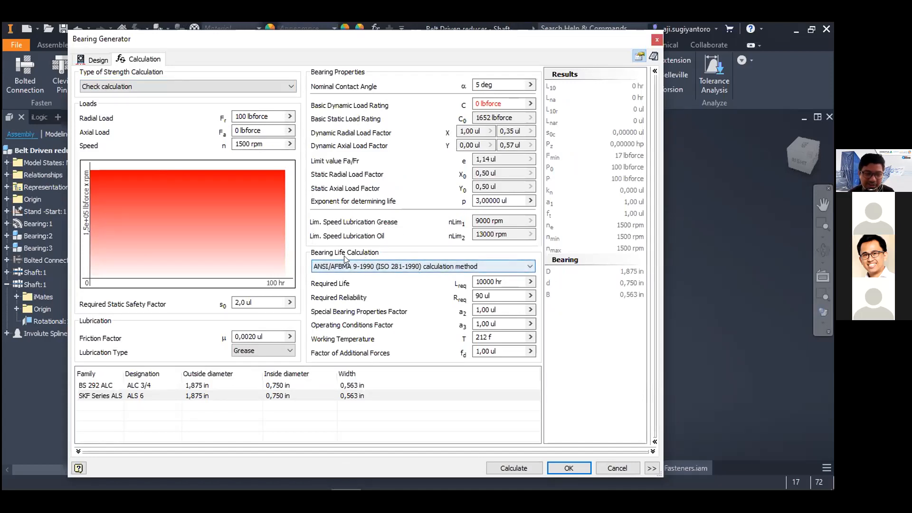
click(442, 267)
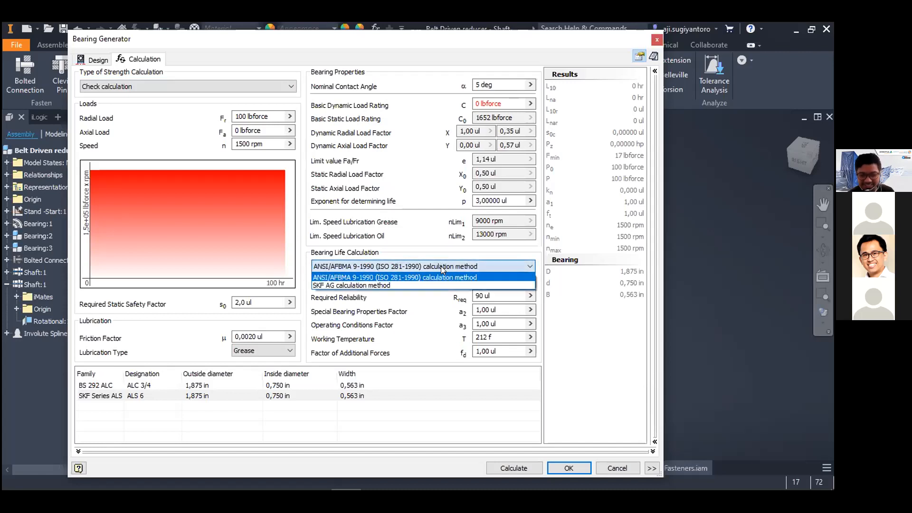
click(359, 278)
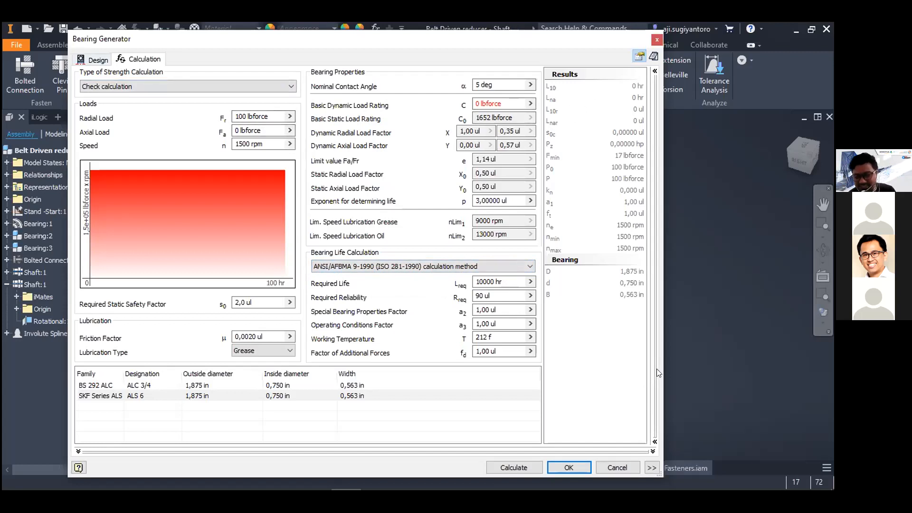
- Run the bearing calculation, display its messages and inspect the Basic Dynamic Load Rating entry
click(512, 472)
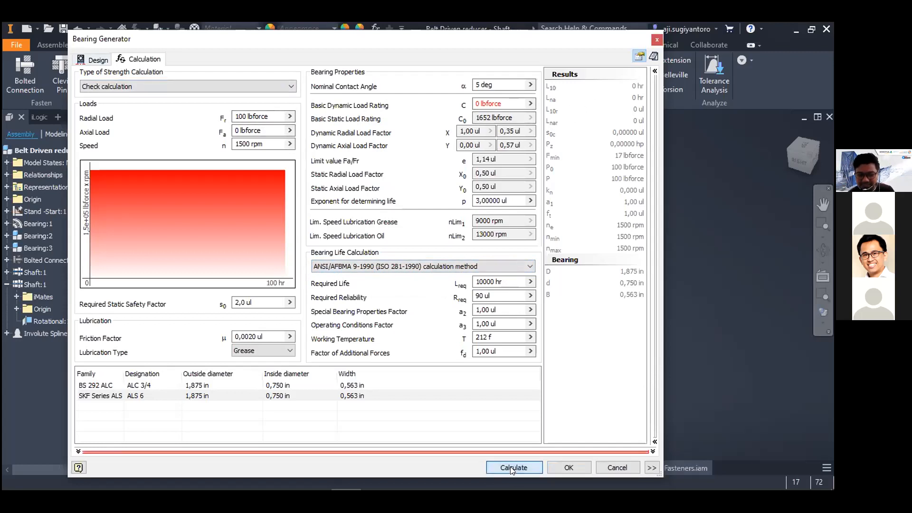
click(76, 452)
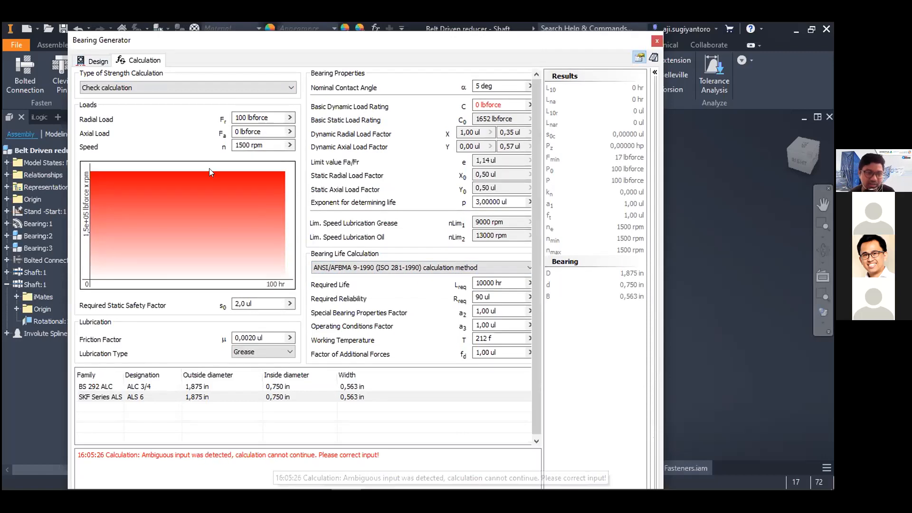
click(502, 104)
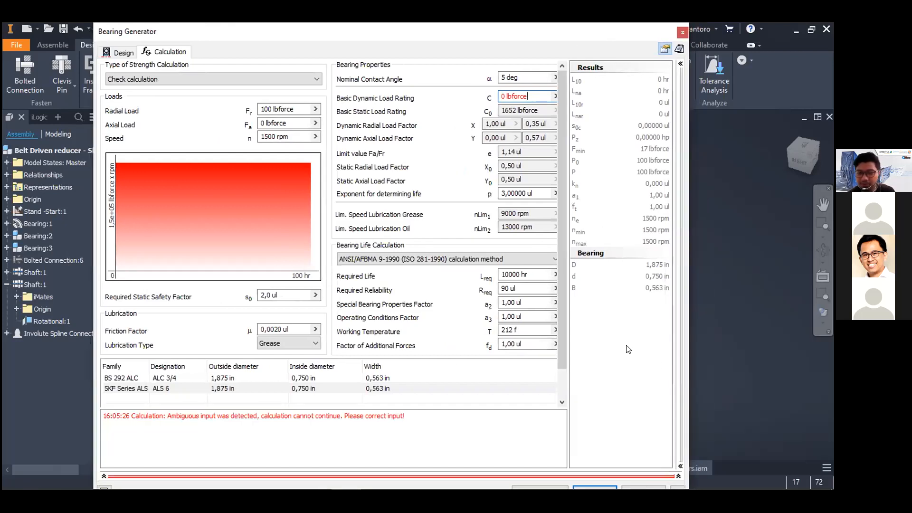
- Insert the configured SKF ALS 6 bearing on the upper shaft, accepting the proposed file name
click(122, 53)
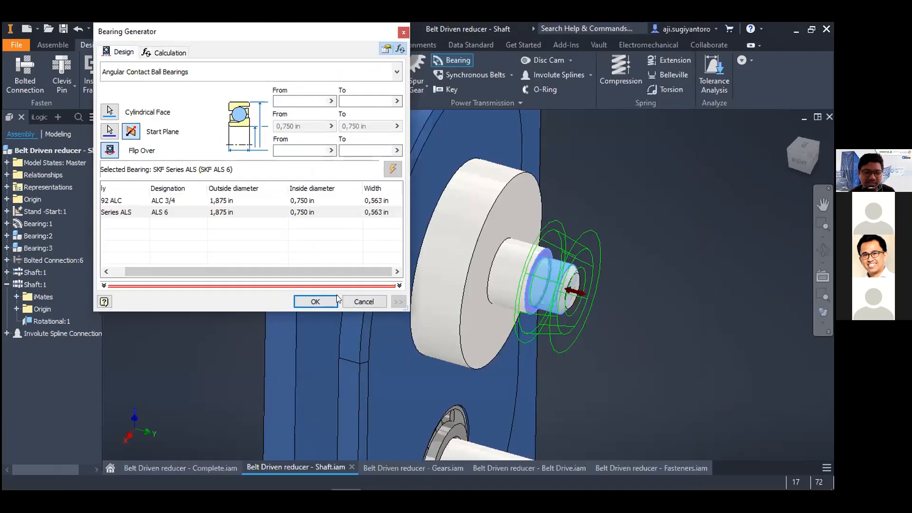
click(320, 300)
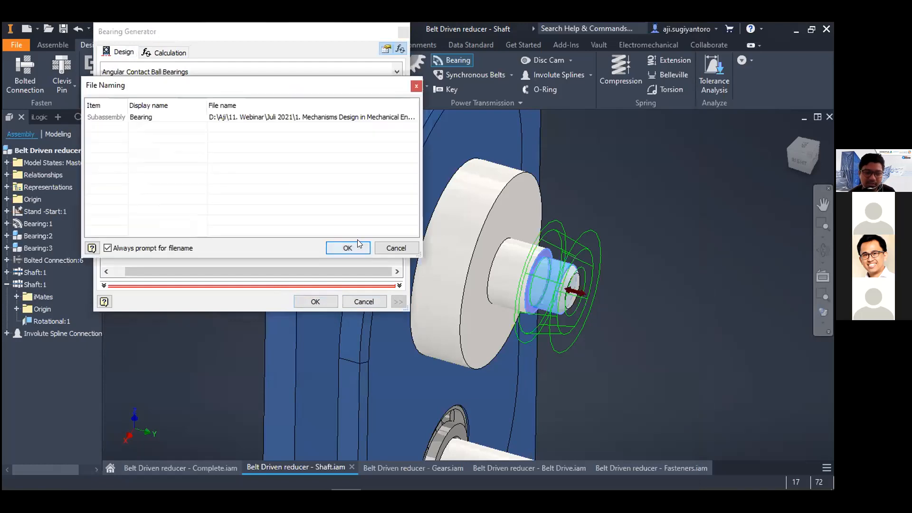
key(Return)
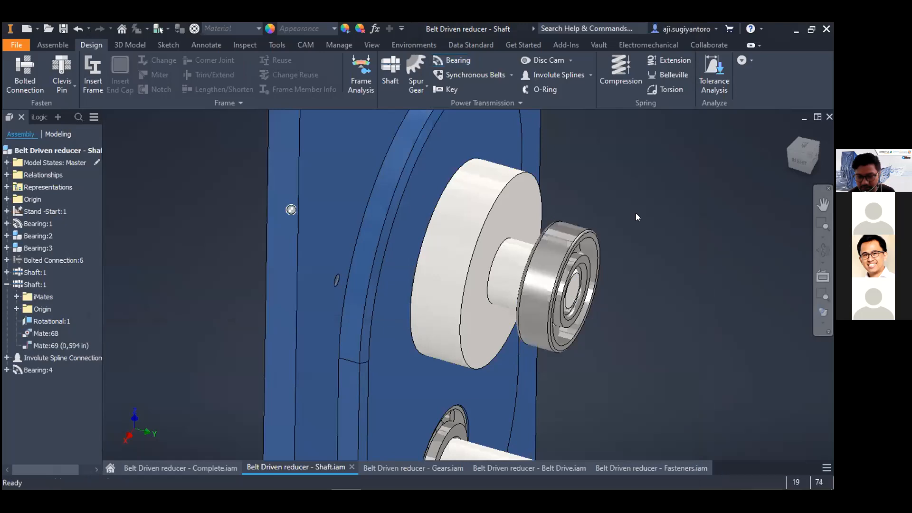
shift+middle_drag(590, 298, 540, 261)
click(540, 333)
drag(540, 334, 538, 296)
mouse_move(538, 296)
shift+middle_down()
mouse_move(555, 282)
mouse_move(450, 245)
mouse_move(522, 298)
shift+middle_up()
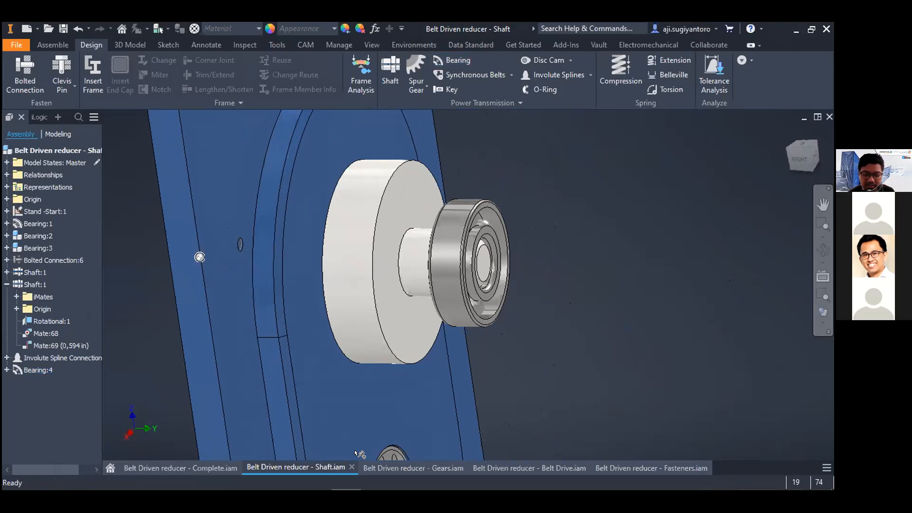
- Switch to the Belt Driven reducer - Gears assembly and open the Spur Gears Component Generator
click(416, 468)
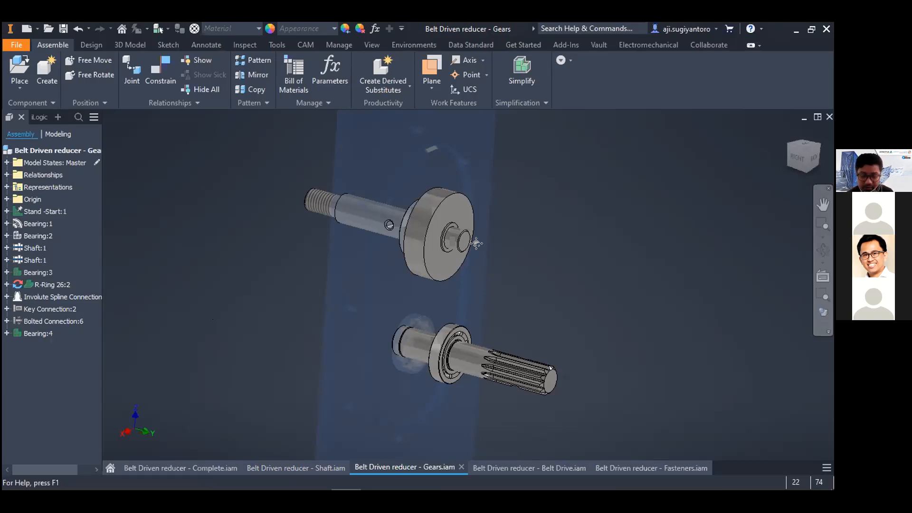
middle_drag(475, 244, 454, 256)
click(91, 44)
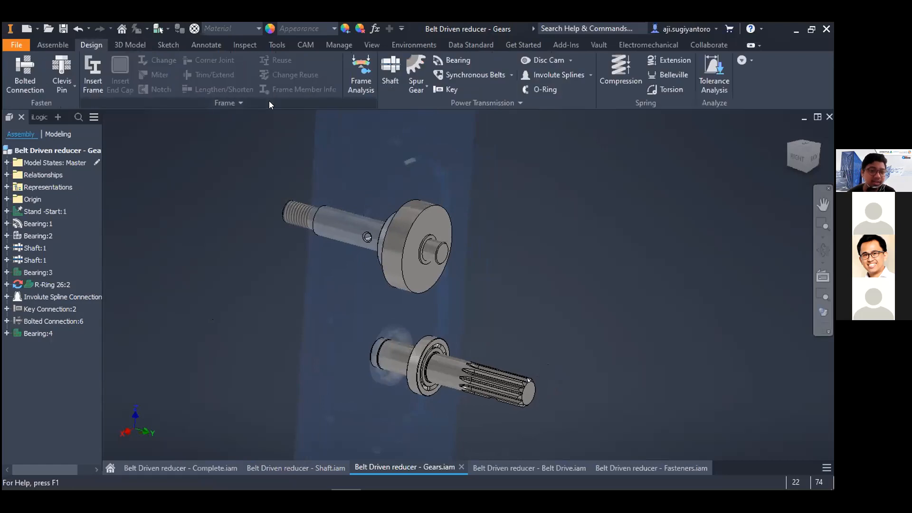
click(422, 89)
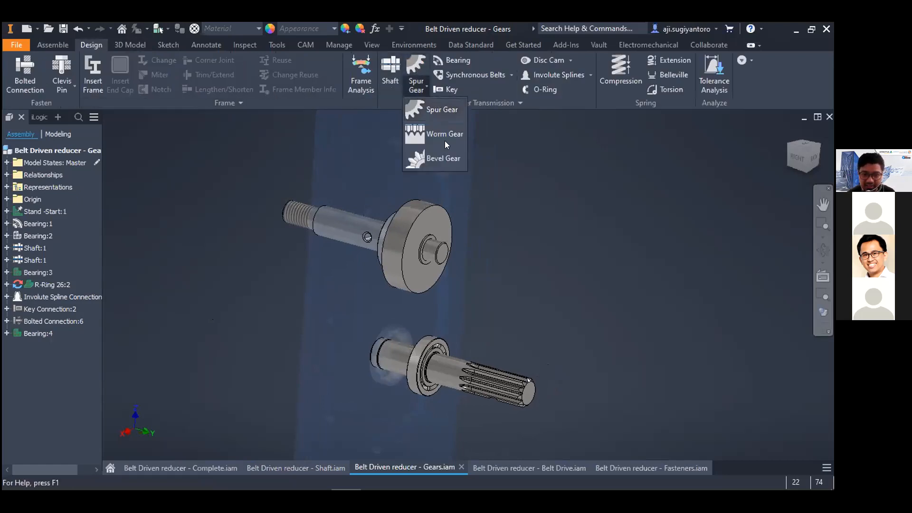
click(455, 110)
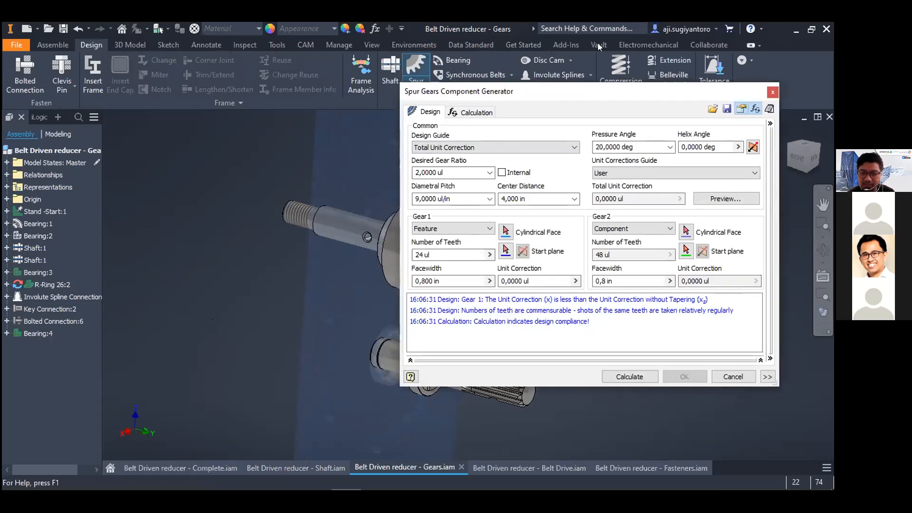
drag(597, 91, 227, 82)
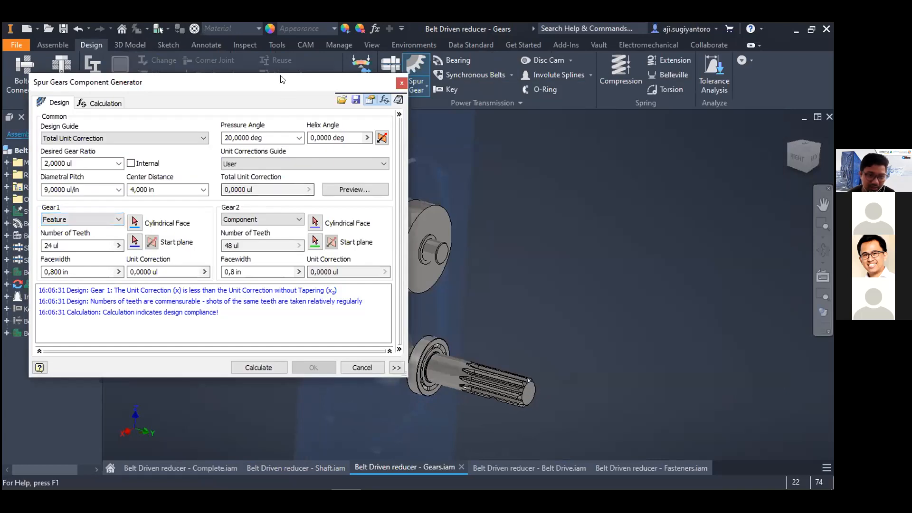
drag(283, 80, 310, 69)
- Place Gear1 as a Feature on the upper shaft's large cylindrical face, using that disc's outer flat face as its start plane
click(130, 208)
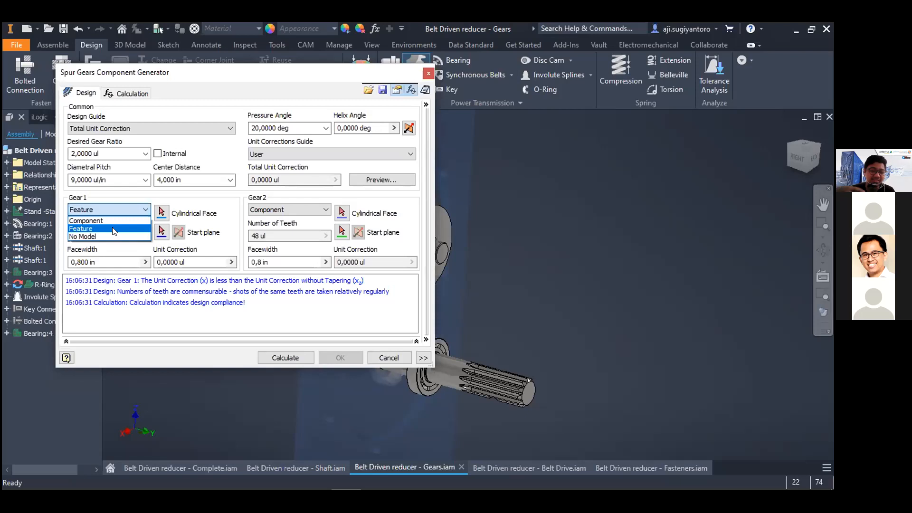
click(213, 71)
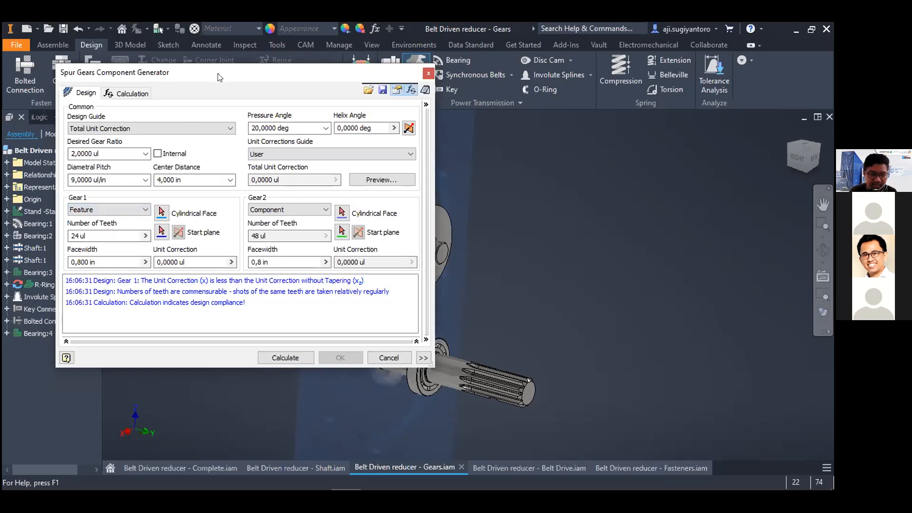
drag(220, 77, 170, 63)
click(162, 213)
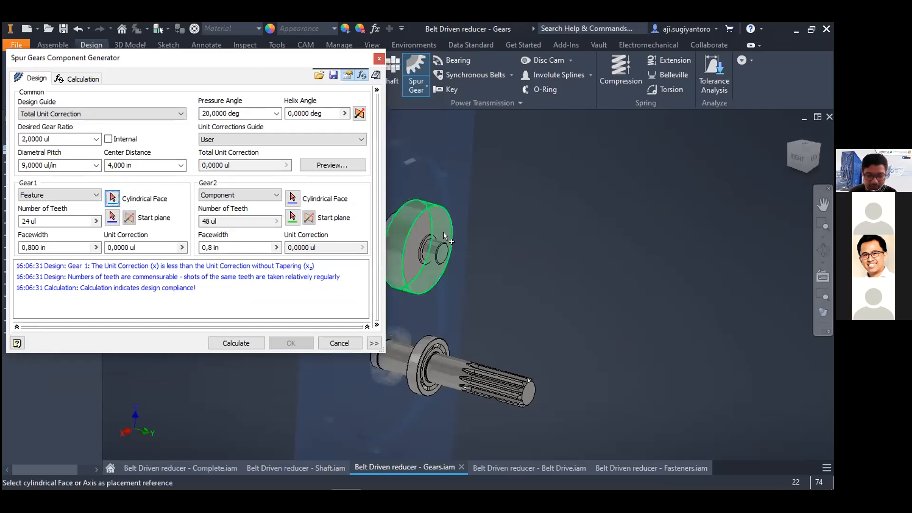
click(406, 222)
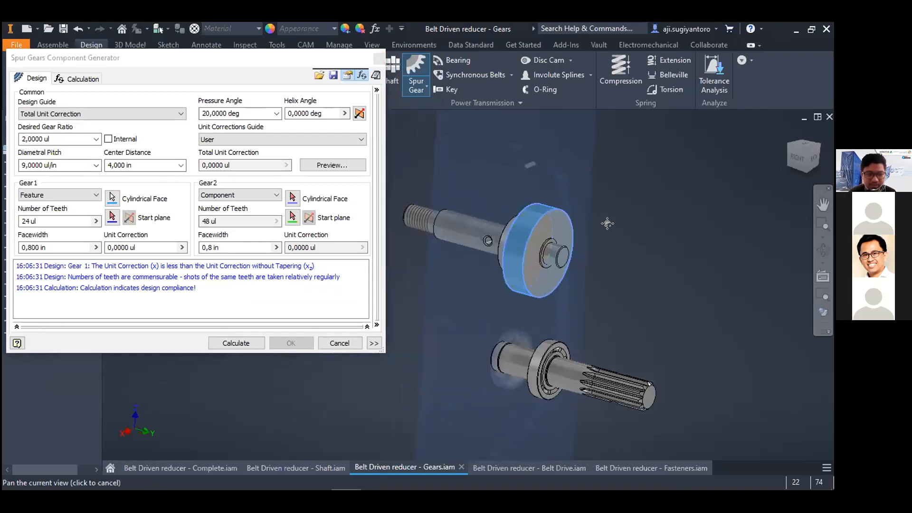
click(112, 217)
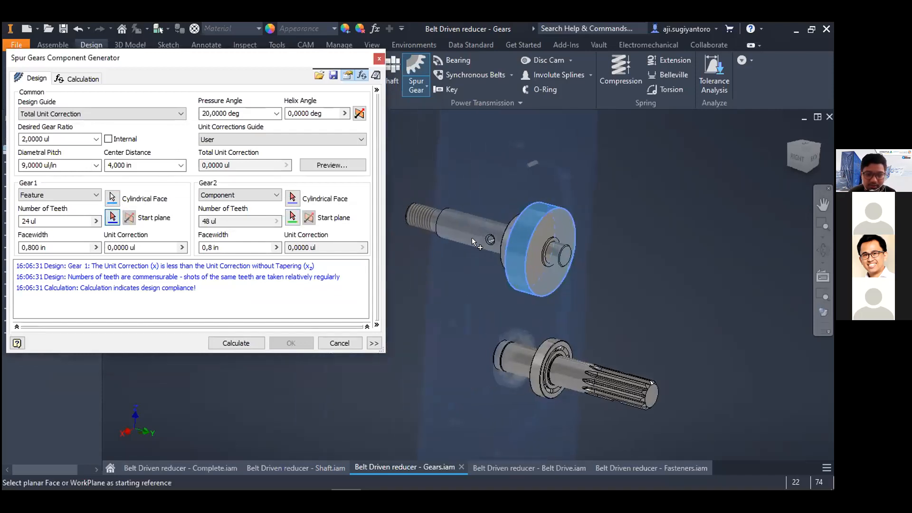
click(551, 228)
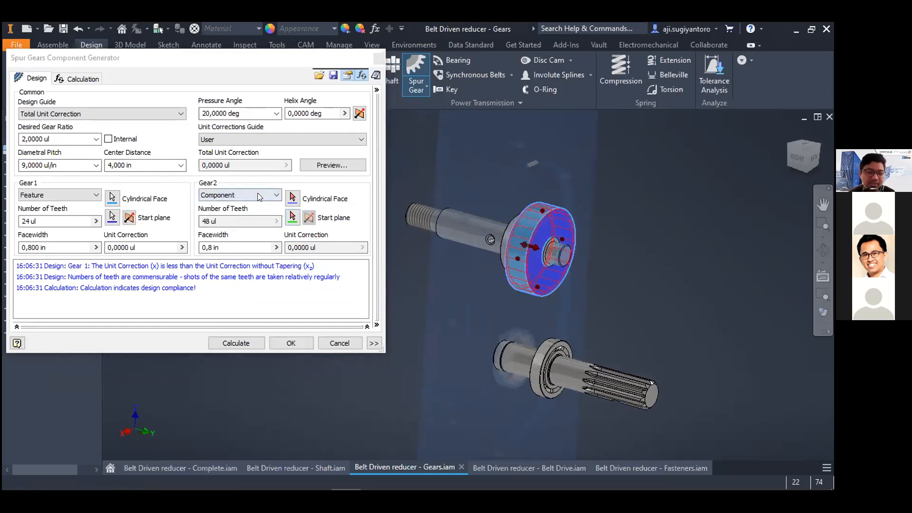
- Place Gear2 as a Component on the lower shaft's cylindrical face, using the upper disc's flat face as its start plane
click(294, 199)
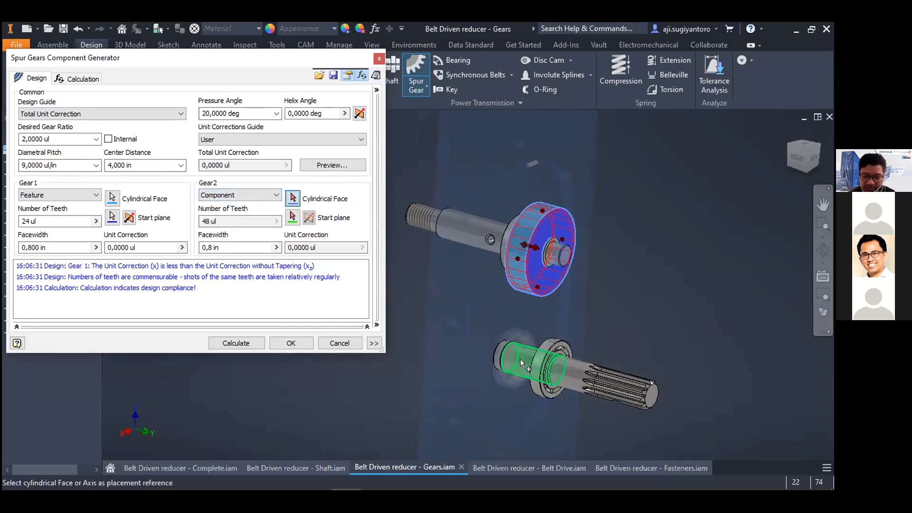
click(520, 359)
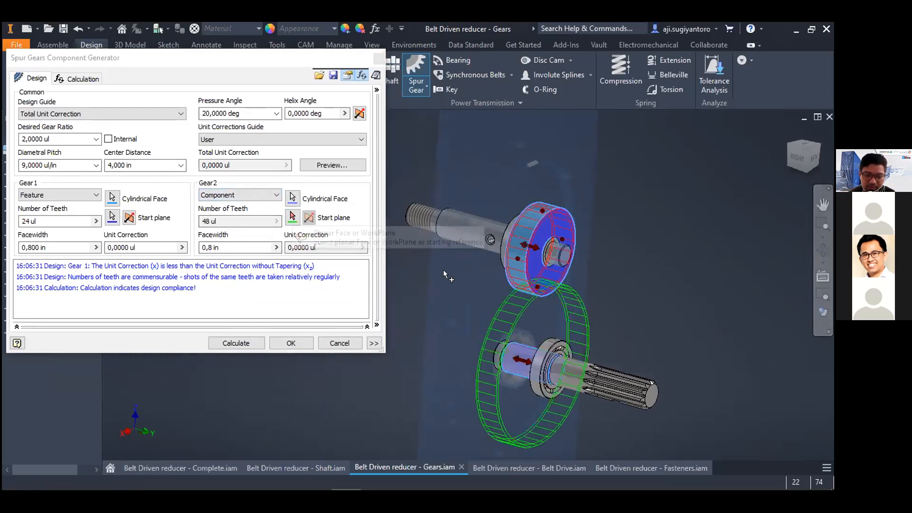
click(292, 217)
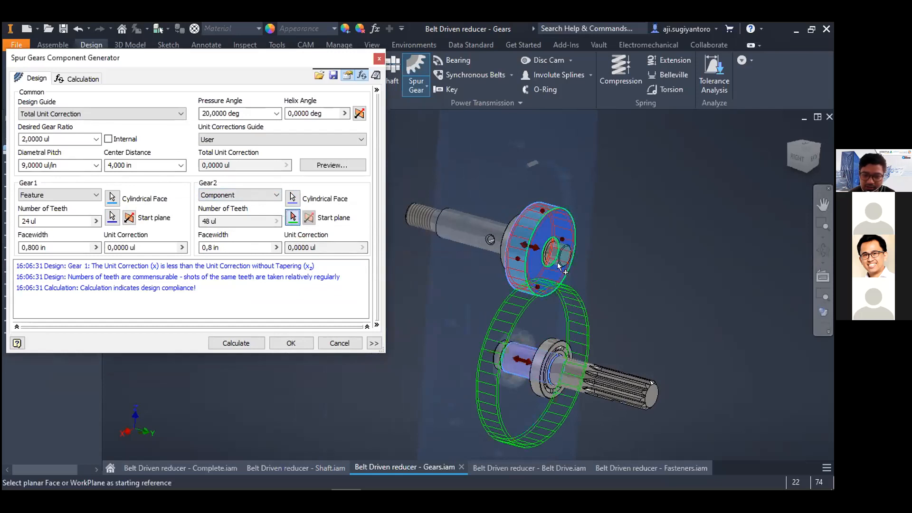
click(529, 248)
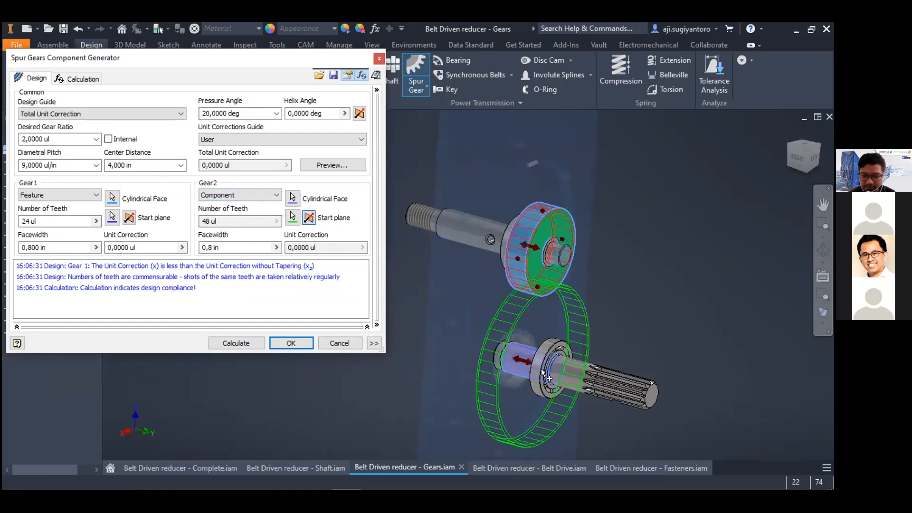
scroll(513, 377, down, 2)
scroll(511, 375, up, 2)
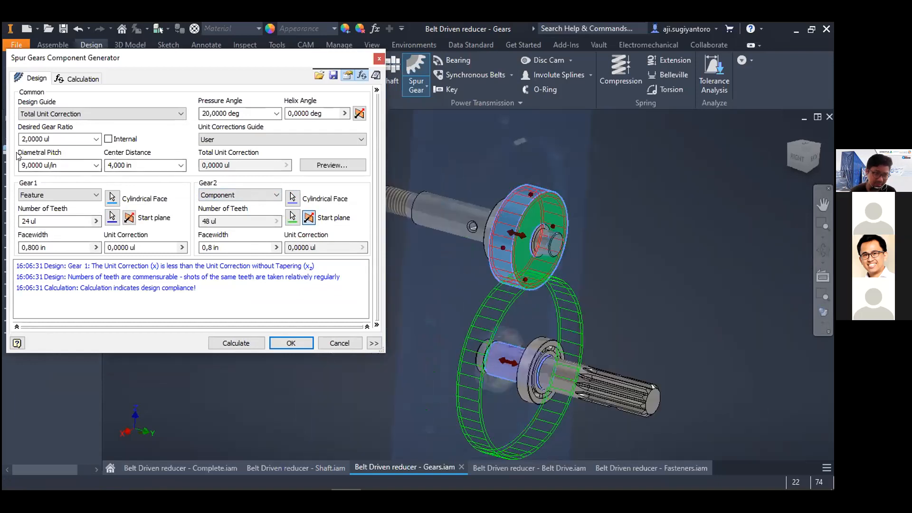
- Keep Total Unit Correction as the spur gears' design guide and calculate the gear design
click(73, 114)
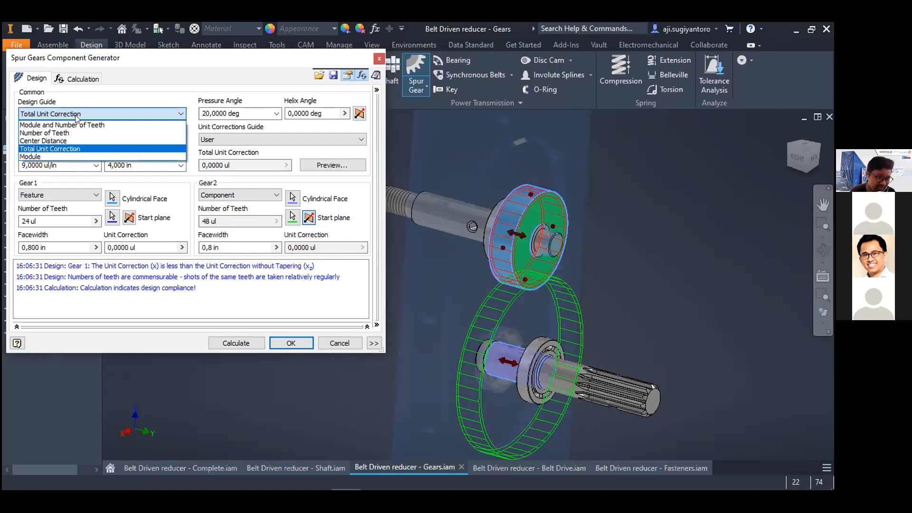
click(74, 150)
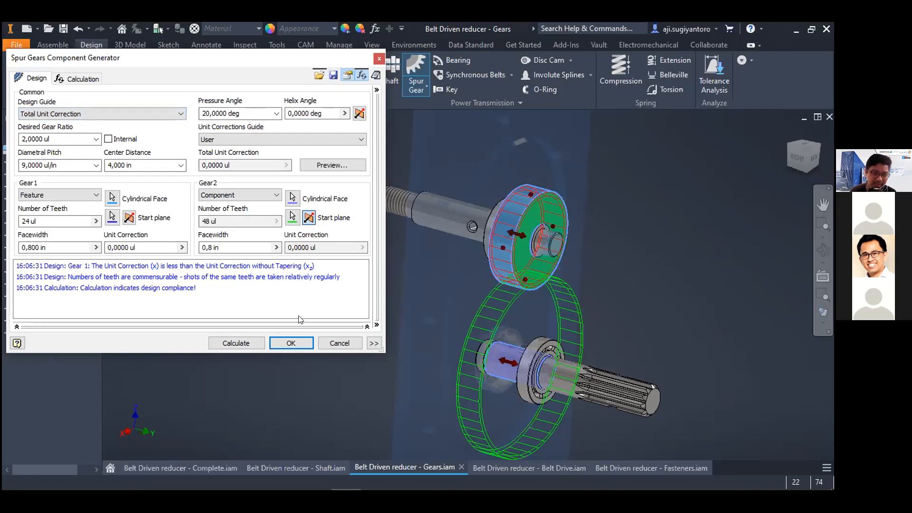
click(241, 342)
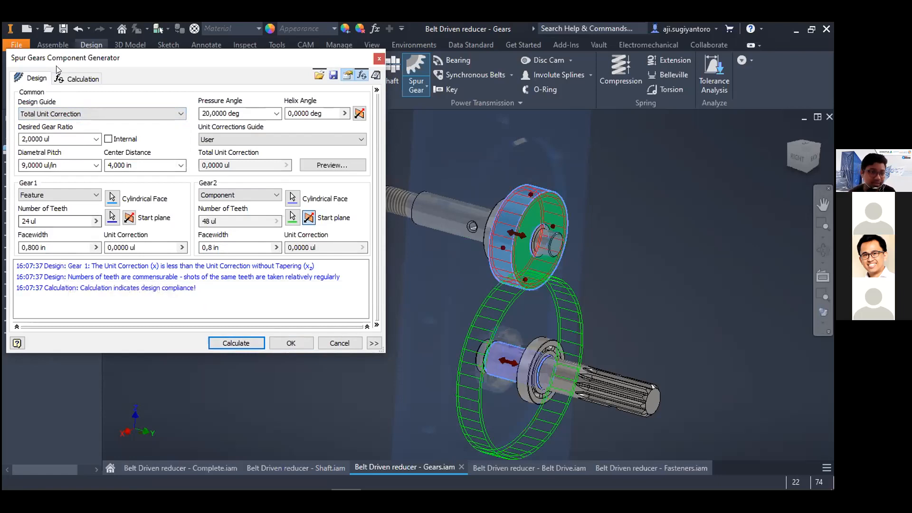
- Run the spur gears' strength calculation with the ISO 6336:1996 method
click(78, 79)
click(133, 105)
click(129, 106)
click(130, 107)
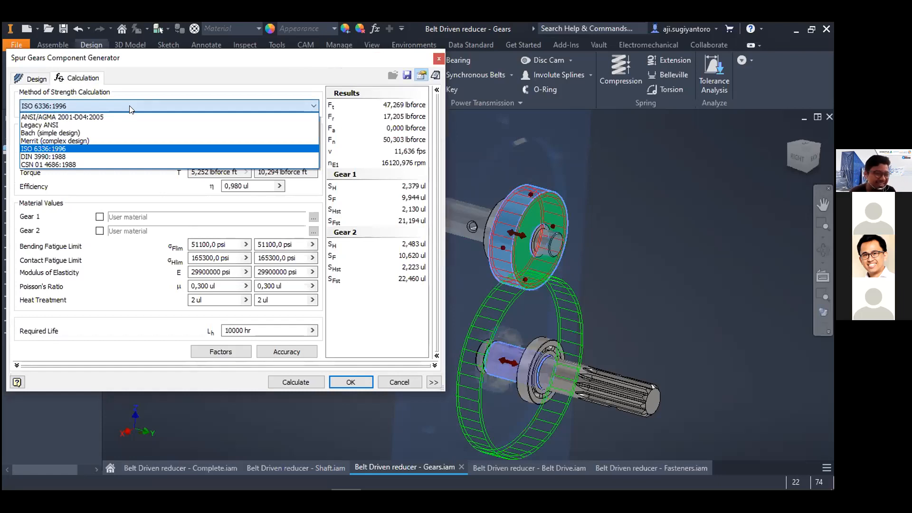
click(126, 147)
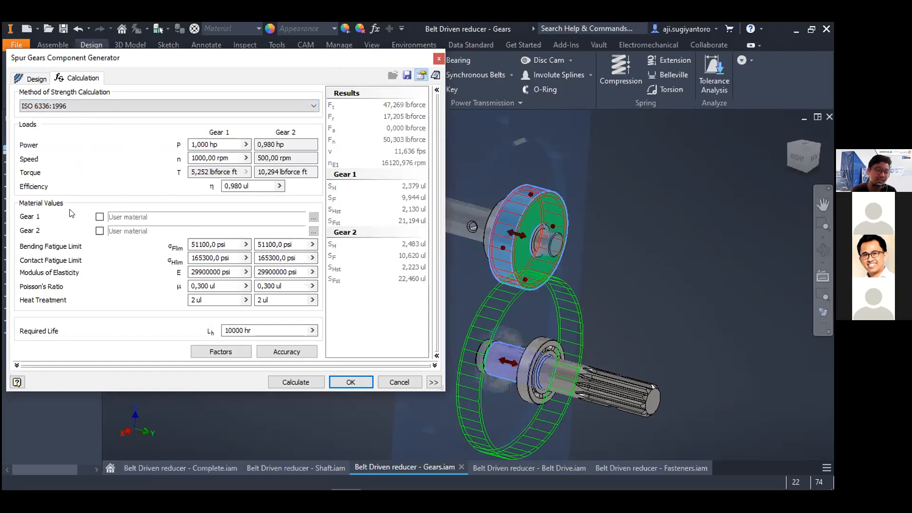
click(294, 383)
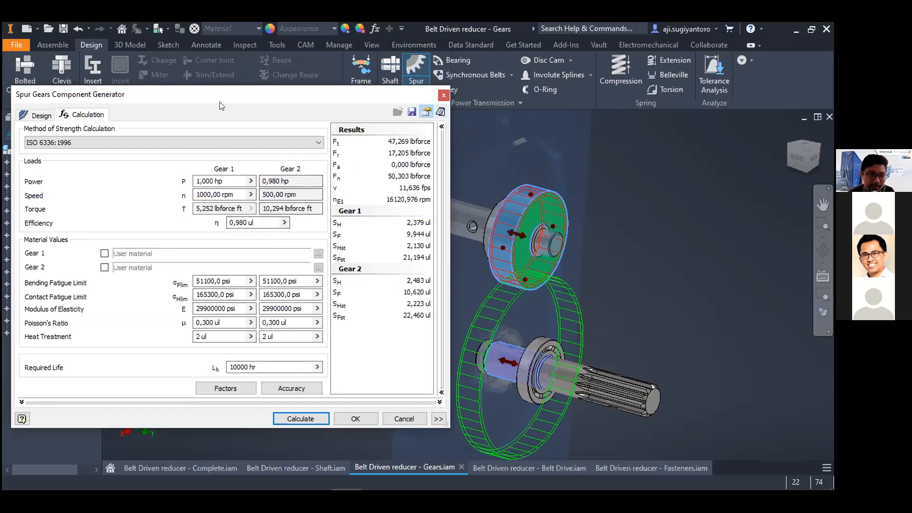
- Generate the meshing spur gear pair on the two shafts, accepting the proposed file names
drag(220, 101, 248, 93)
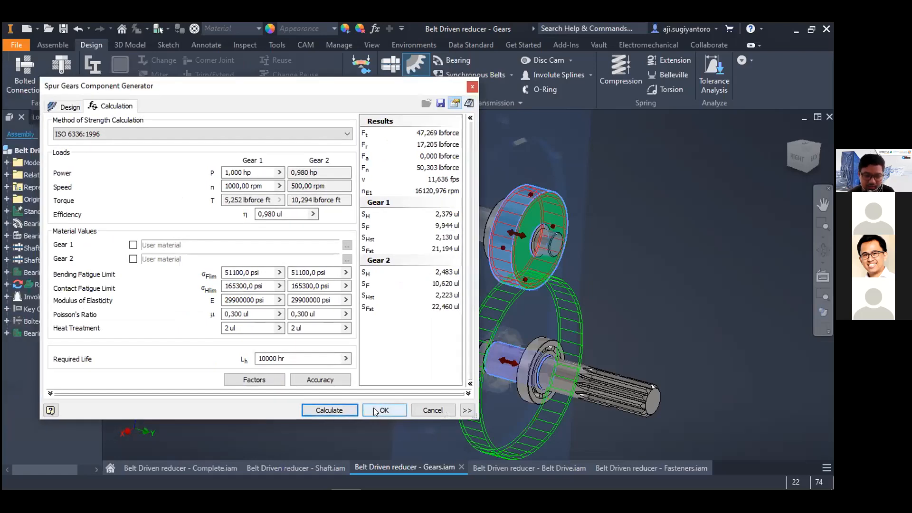
click(375, 408)
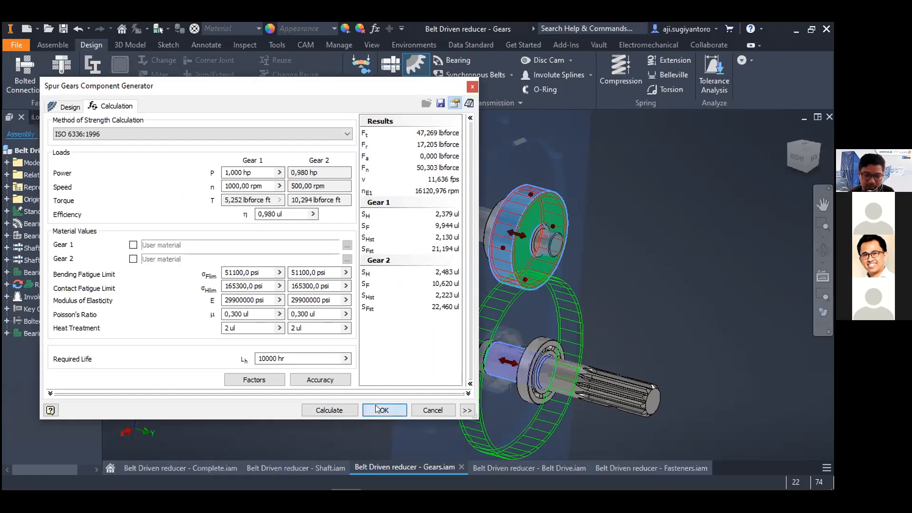
click(345, 328)
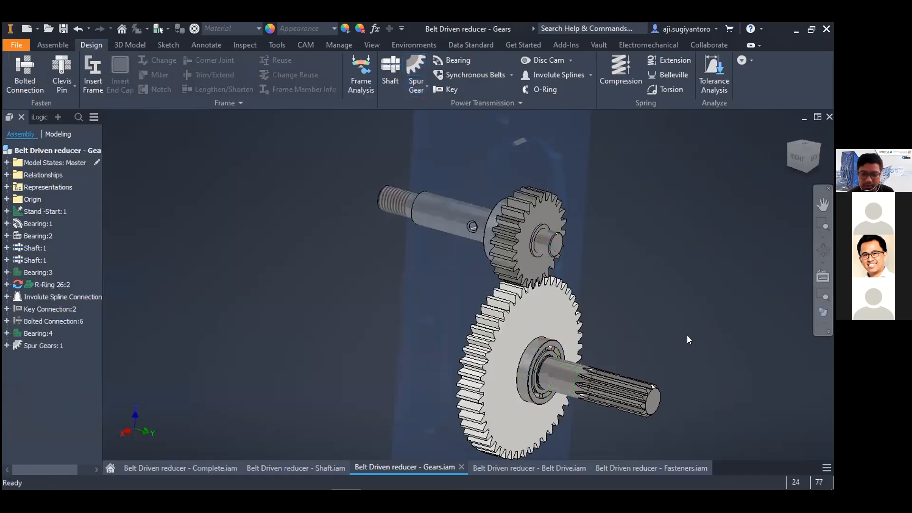
shift+middle_drag(595, 328, 571, 306)
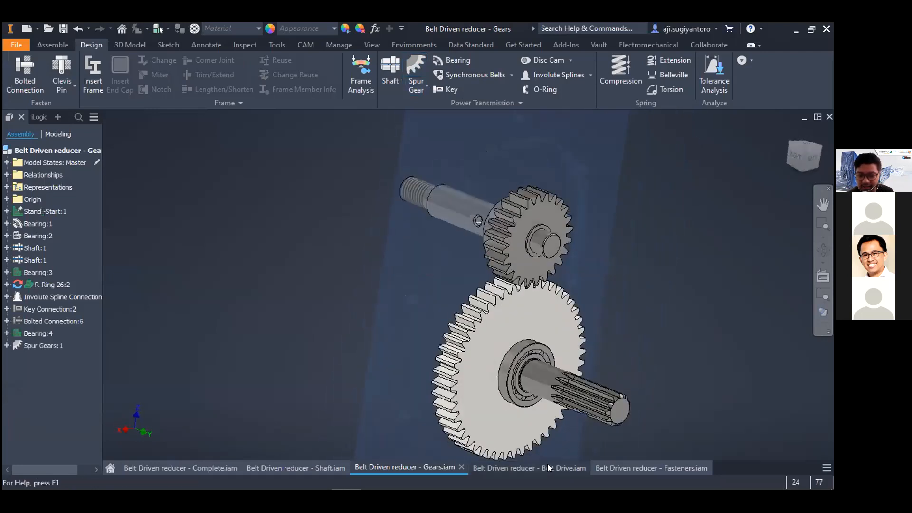
- Switch to the Belt Driven reducer - Fasteners assembly
click(651, 465)
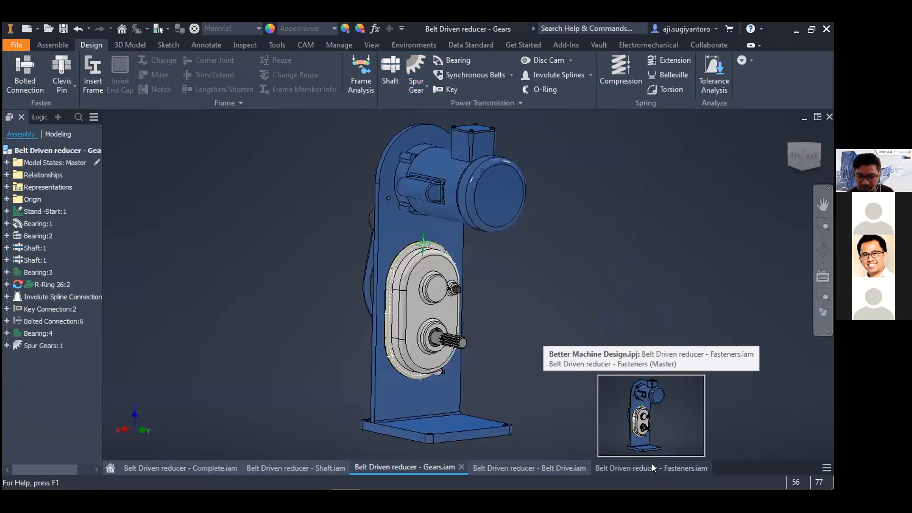
scroll(390, 289, up, 5)
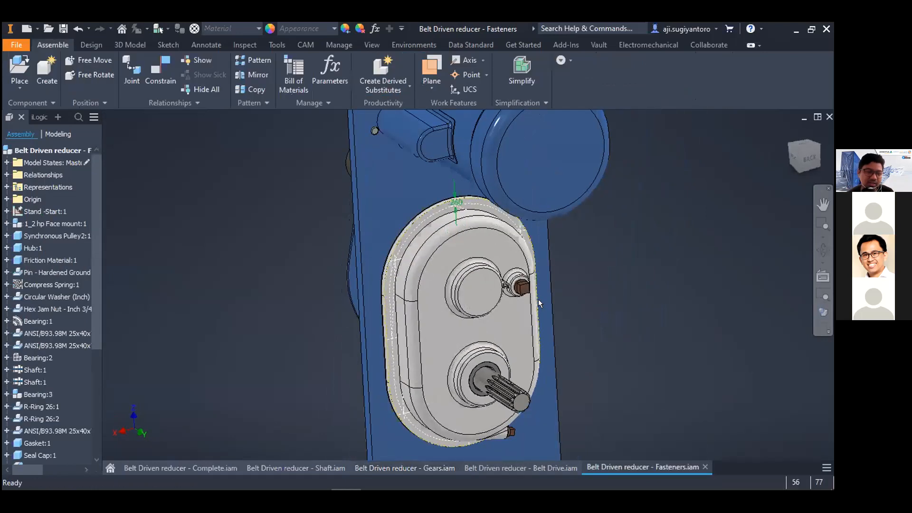
scroll(546, 296, down, 5)
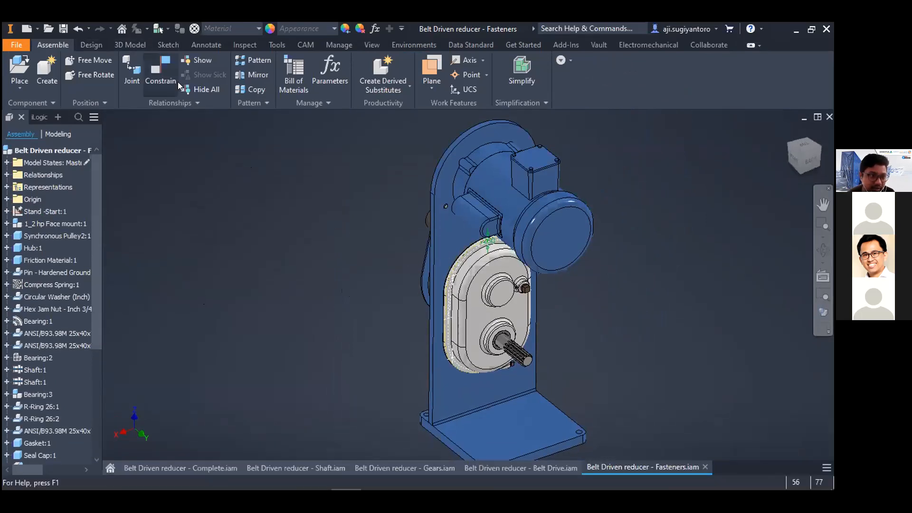
middle_drag(204, 120, 111, 107)
- Start a bolted connection placed On point, using the cover's flange face as start plane and the sketch points around the flange
click(91, 45)
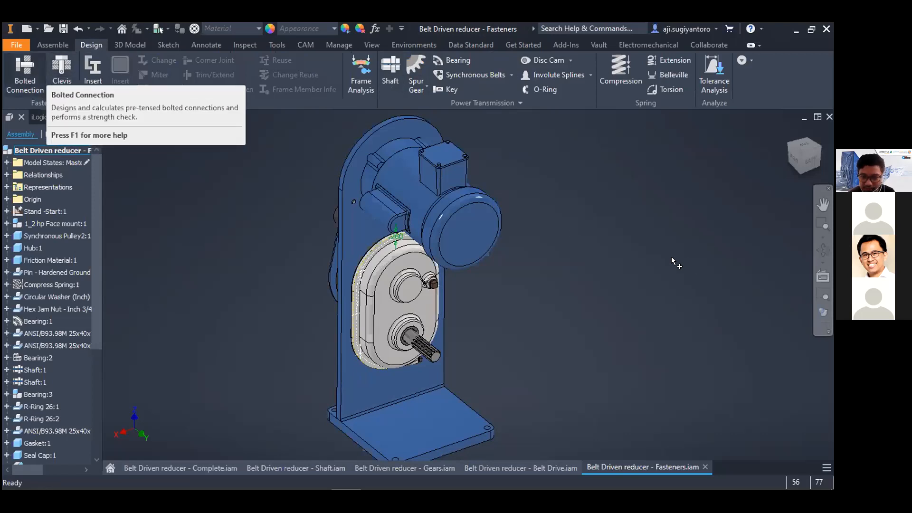
scroll(633, 233, up, 5)
middle_drag(633, 233, 601, 208)
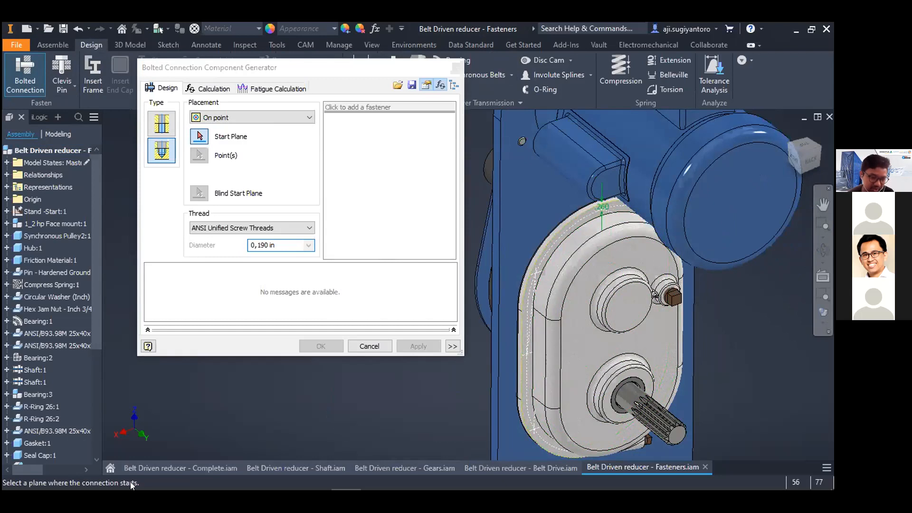
click(528, 313)
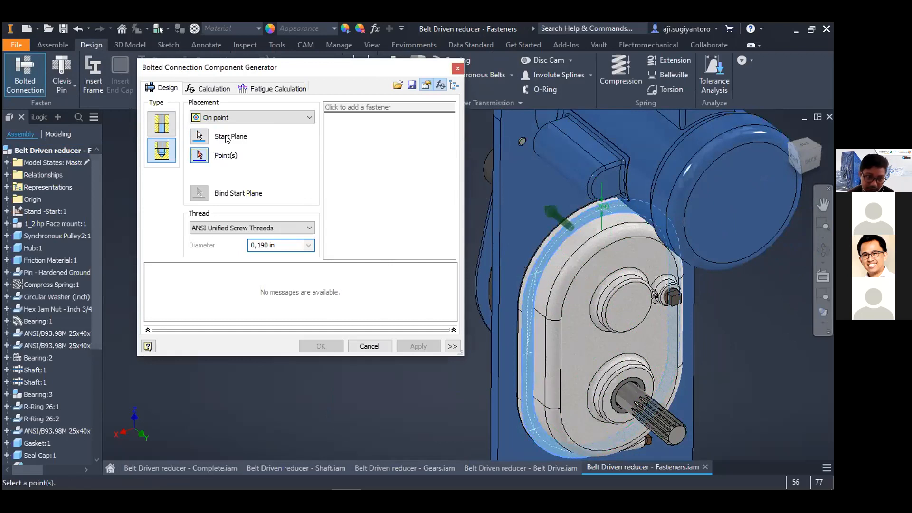
click(248, 118)
click(221, 149)
click(219, 155)
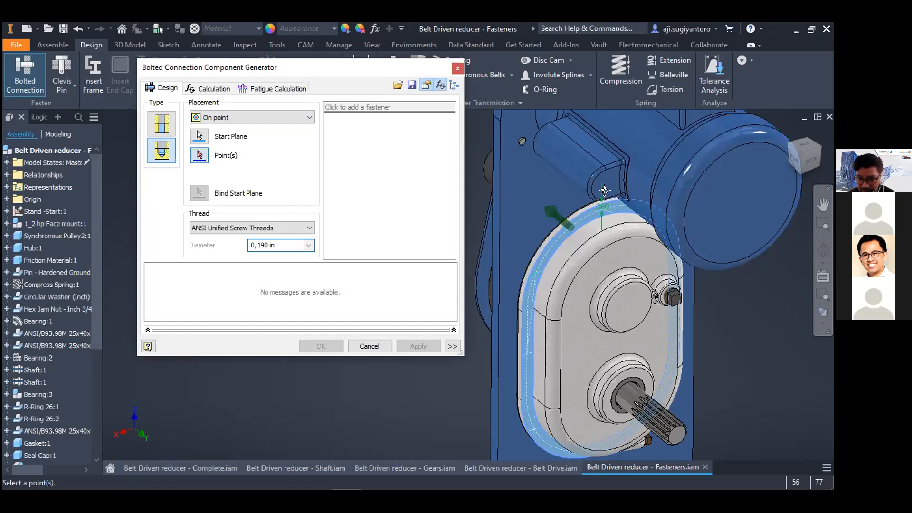
middle_drag(552, 367, 504, 280)
middle_drag(582, 216, 628, 246)
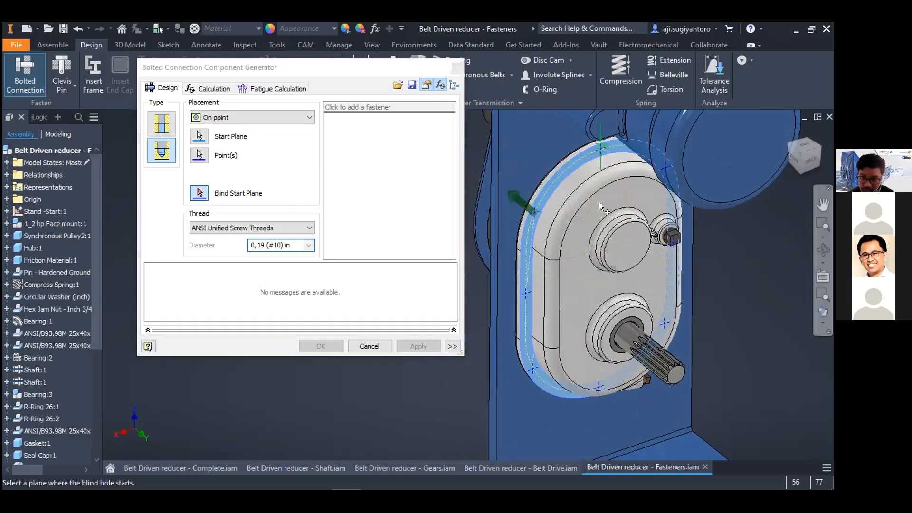
- Change the bolted connection from blind to through type and terminate it on the stand plate's face opposite the cover
shift+middle_drag(540, 217, 641, 210)
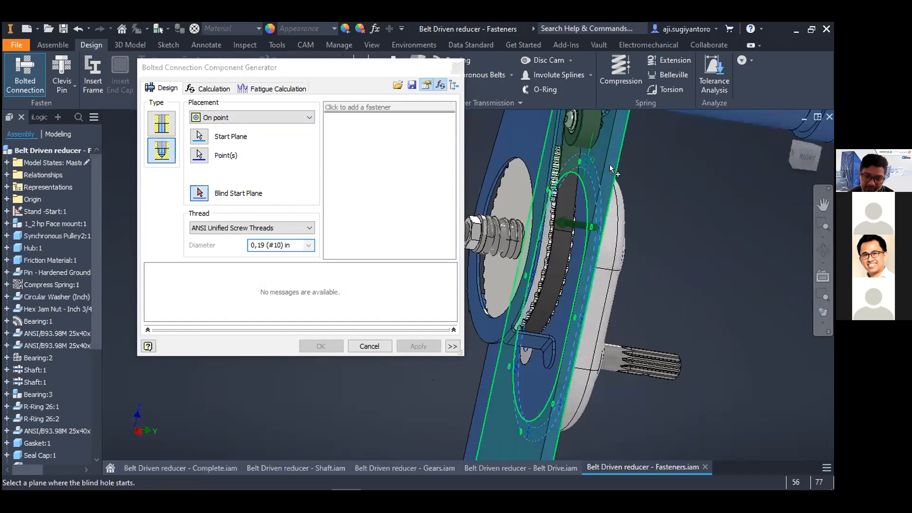
shift+middle_drag(602, 164, 616, 192)
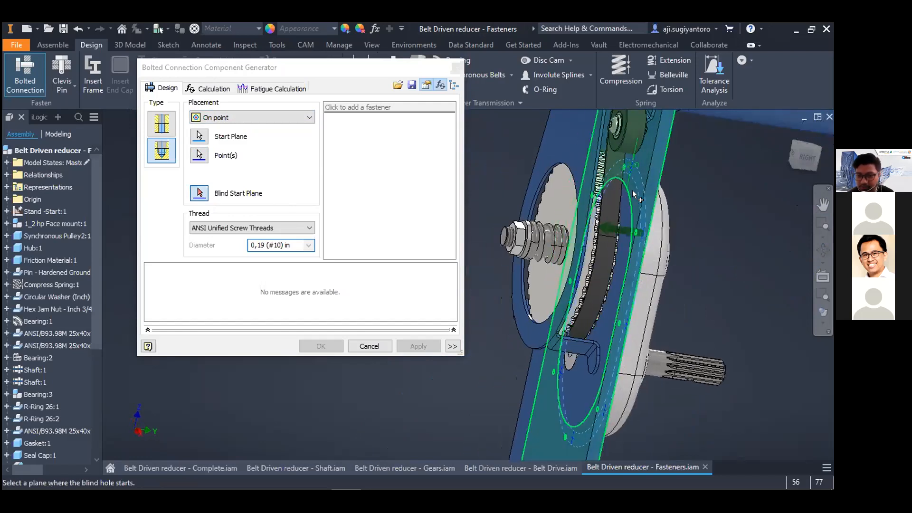
click(162, 126)
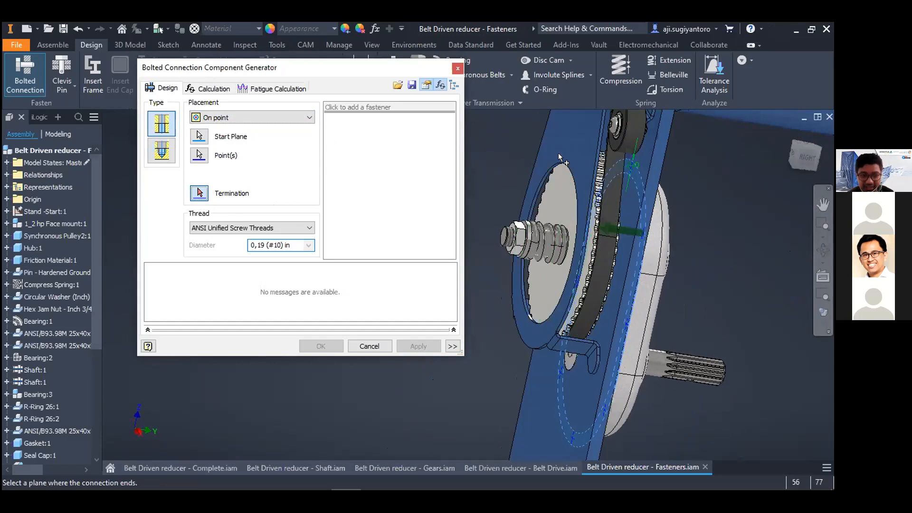
click(635, 173)
shift+middle_drag(635, 173, 574, 229)
scroll(577, 228, down, 3)
middle_drag(548, 325, 534, 278)
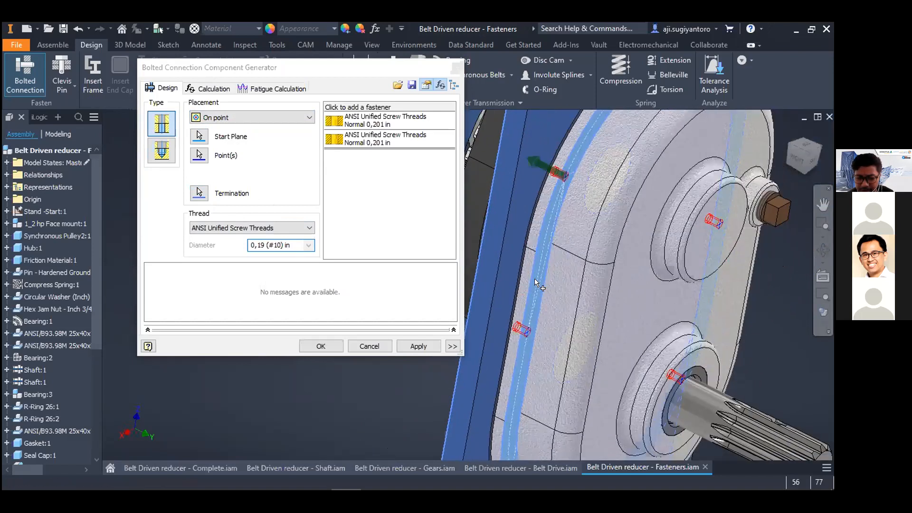
- Add an Unbrako UNC Hex Socket Cap - Inch bolt from the Socket Head Bolts category to the connection
click(353, 108)
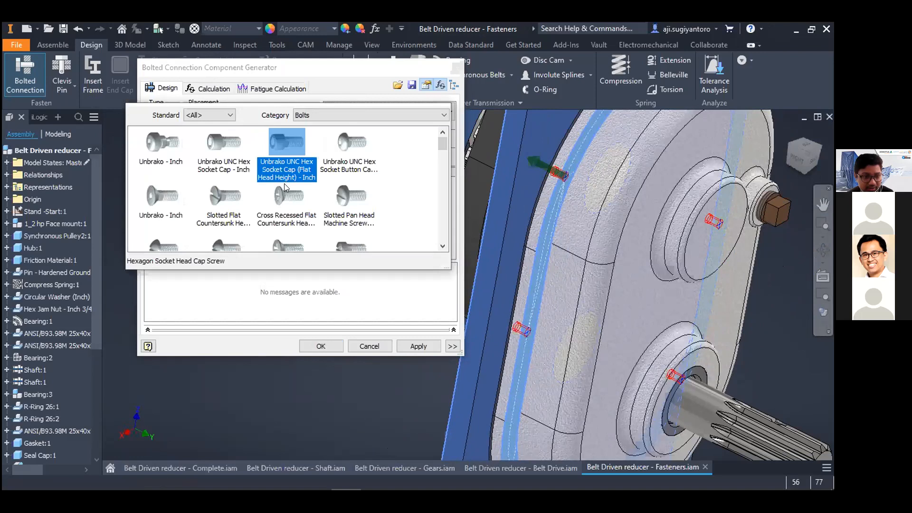
click(220, 155)
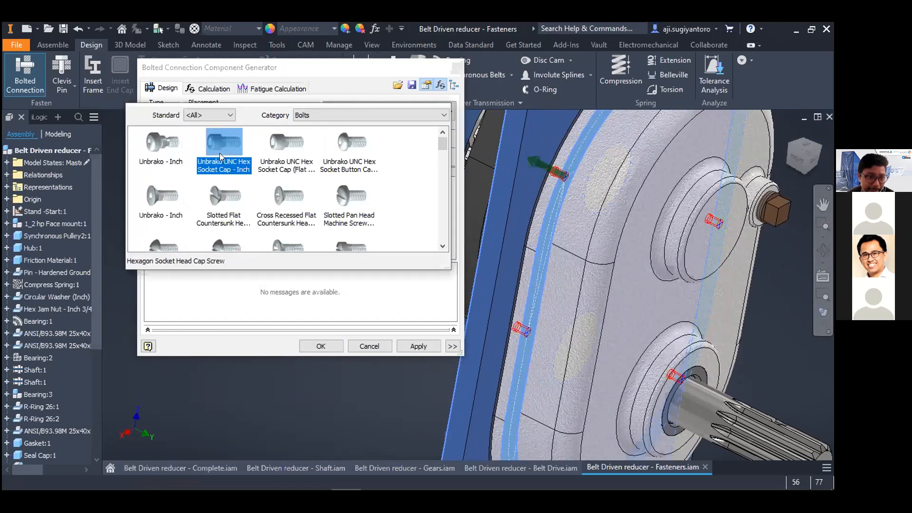
click(363, 113)
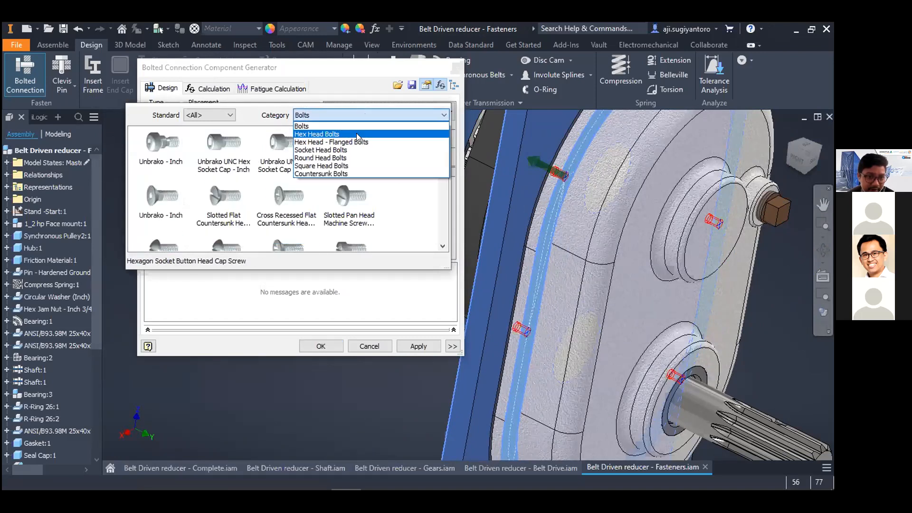
click(356, 132)
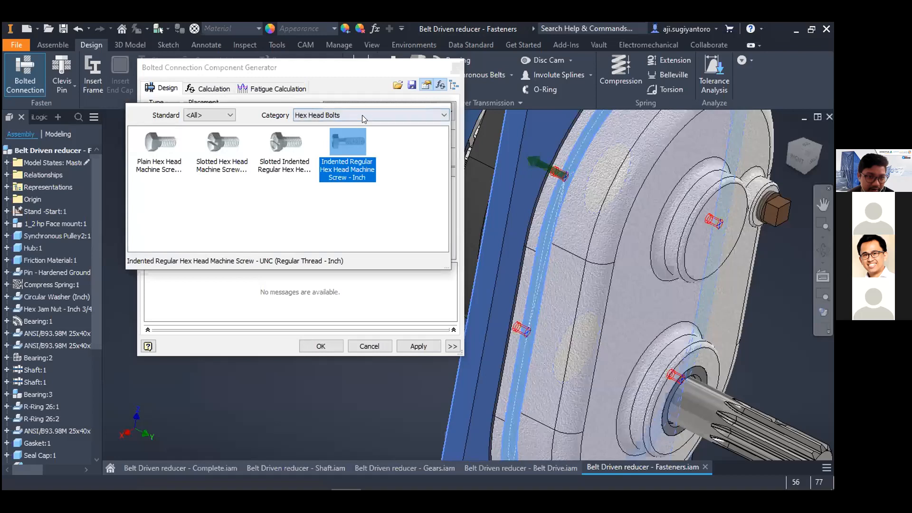
click(362, 115)
click(356, 149)
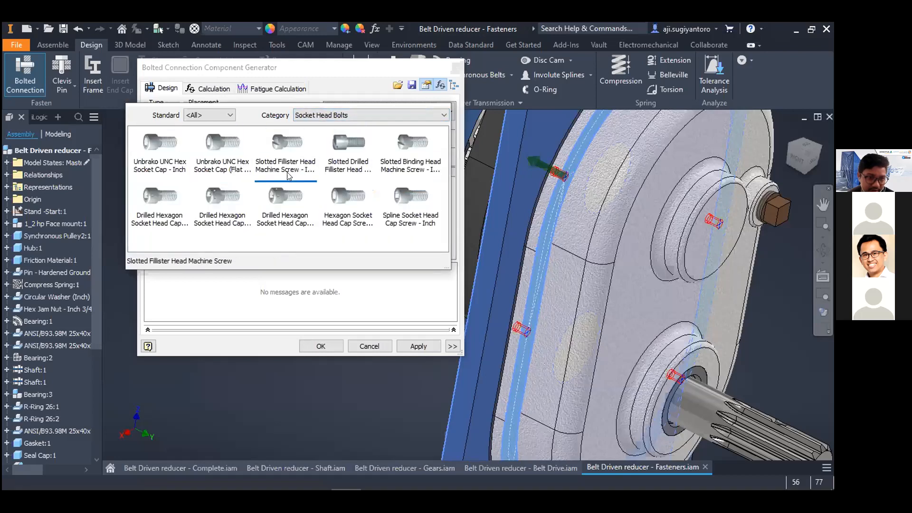
click(163, 151)
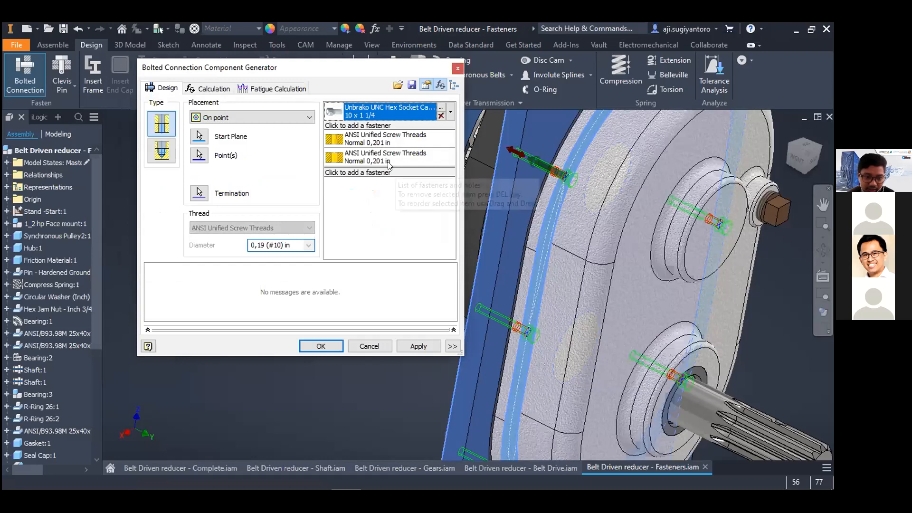
- Add a Conical Spring Washer SAE J773b (Inch) directly under the bolt head
click(393, 126)
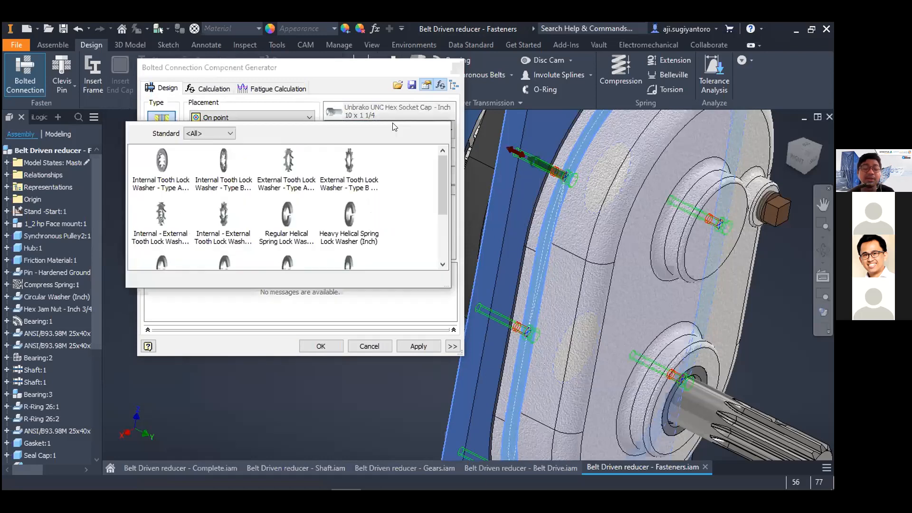
scroll(286, 224, down, 3)
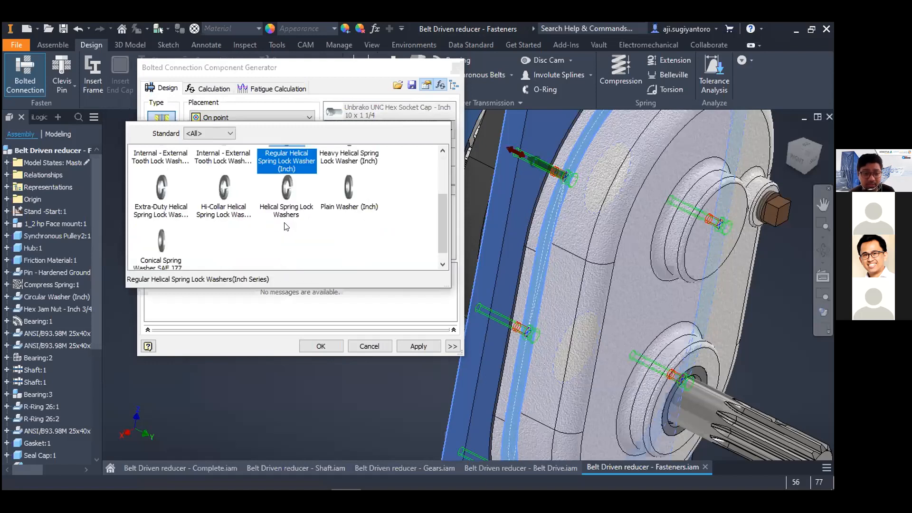
scroll(164, 258, up, 3)
scroll(280, 212, down, 3)
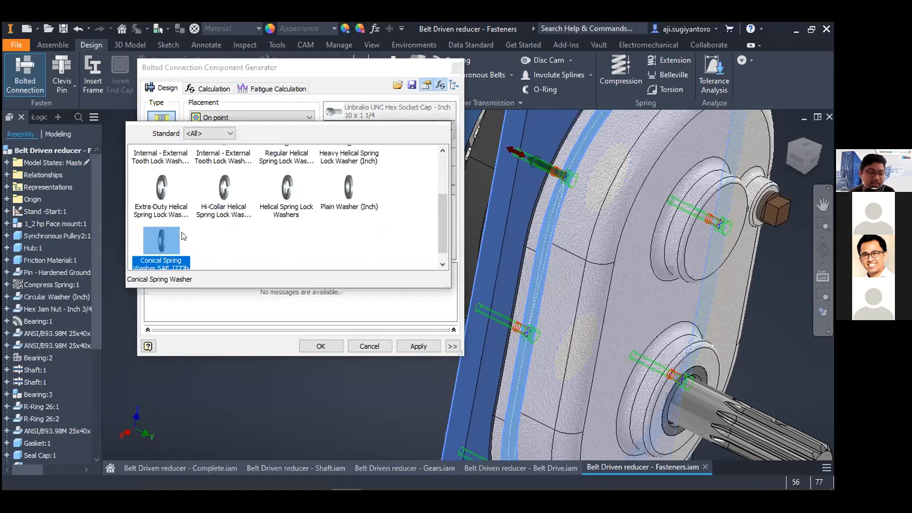
scroll(164, 237, up, 3)
scroll(332, 209, down, 3)
click(172, 223)
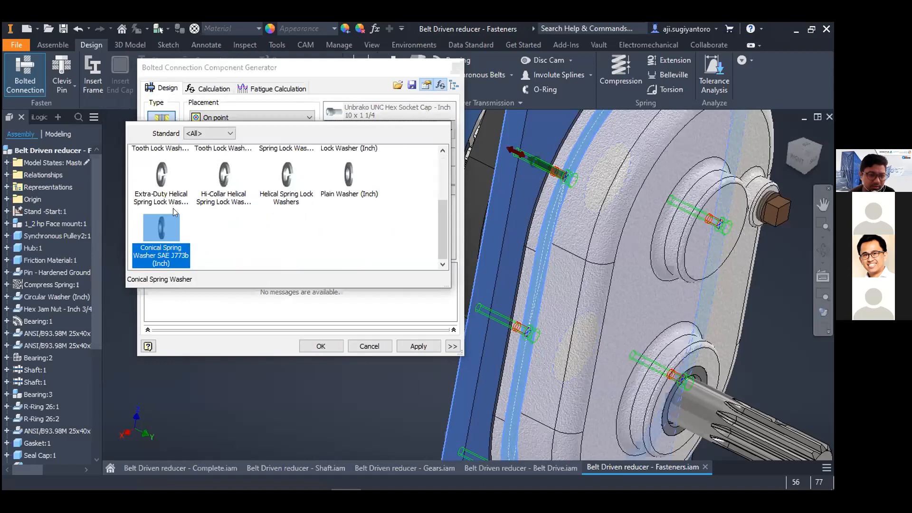
click(161, 223)
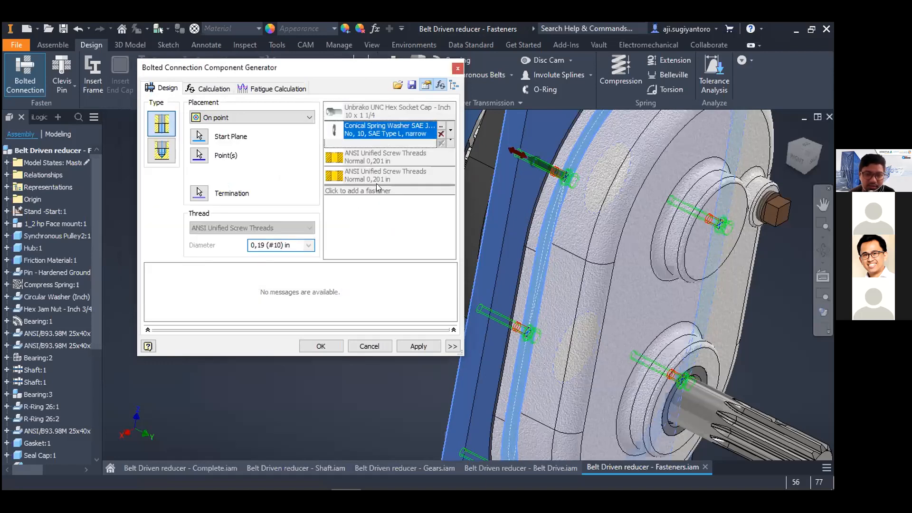
- Add a Hex Machine Screw Nut - Inch from the Nuts category at the far end of the bolted connection
click(367, 190)
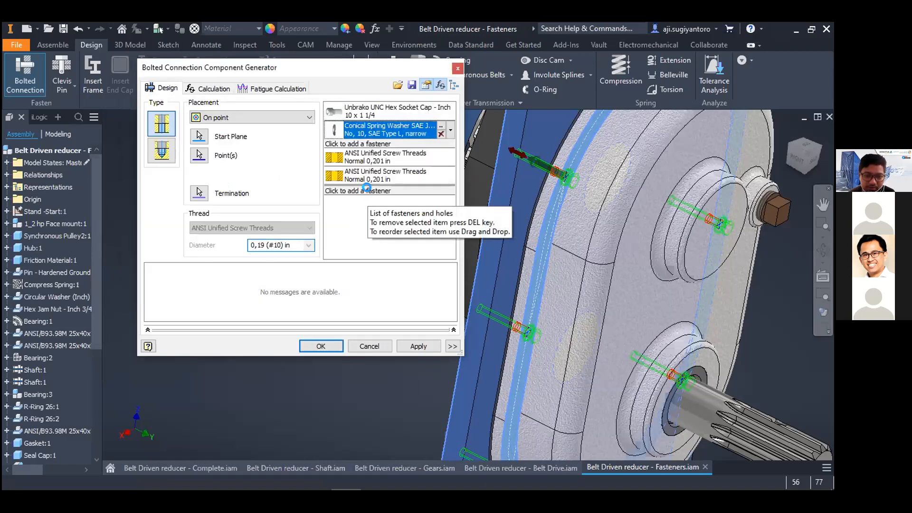
click(334, 197)
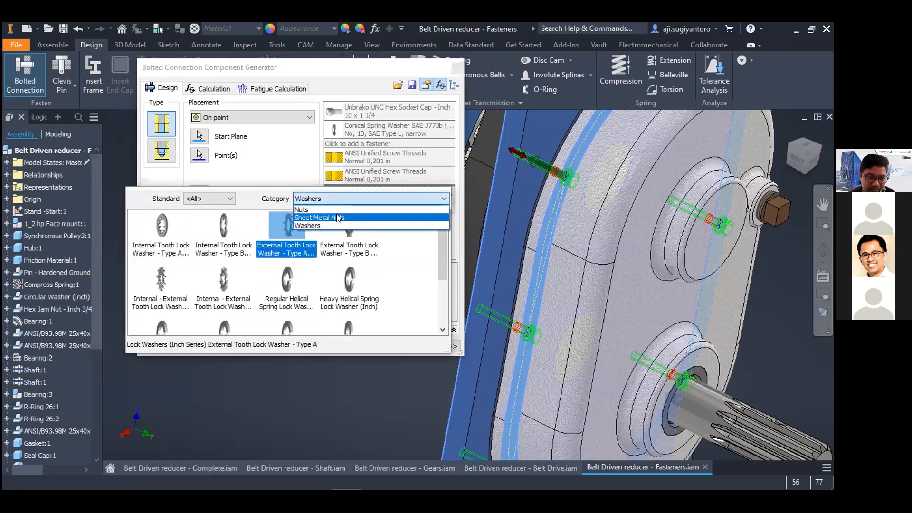
click(332, 210)
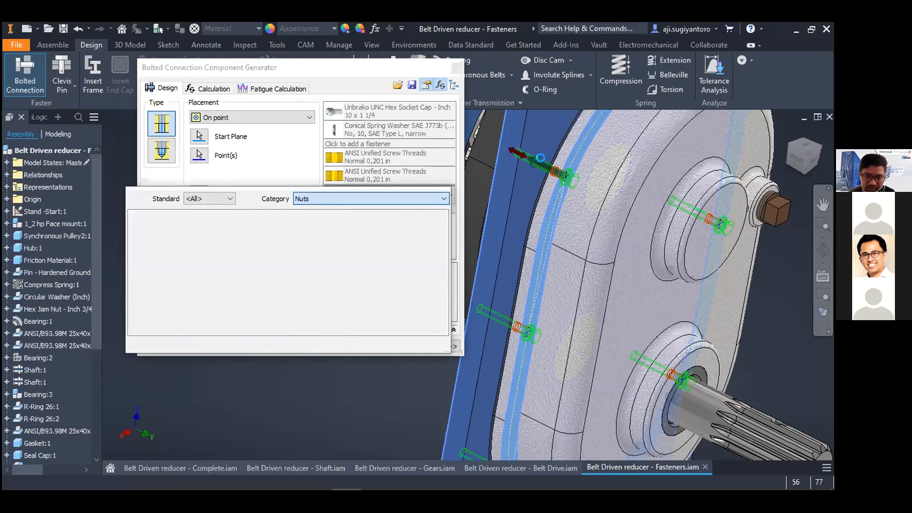
click(173, 234)
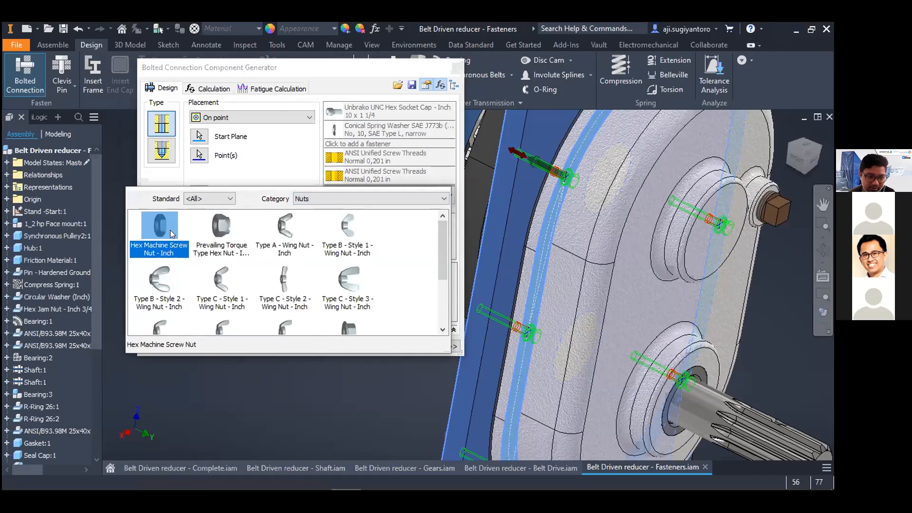
shift+middle_drag(548, 273, 579, 144)
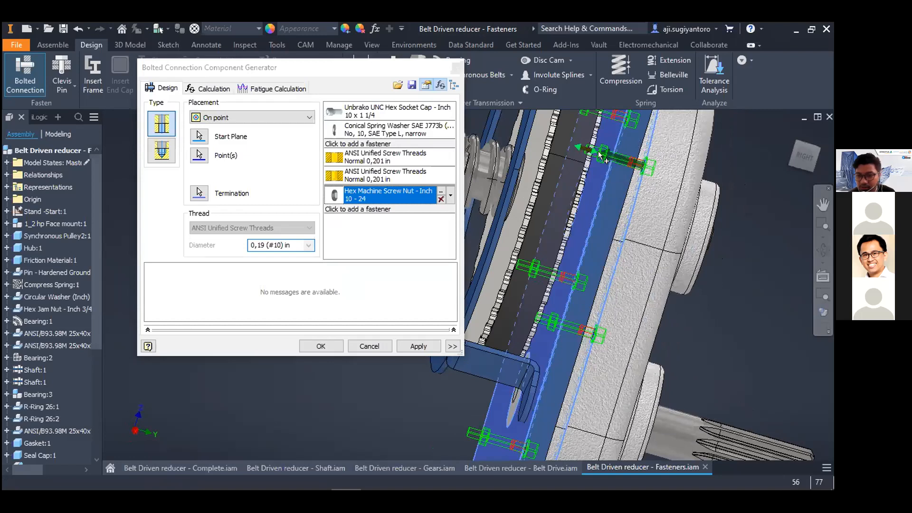
- Compare the socket cap bolt's thread sizes and keep the UNC thread with designation 10 x 1 1/4
click(442, 117)
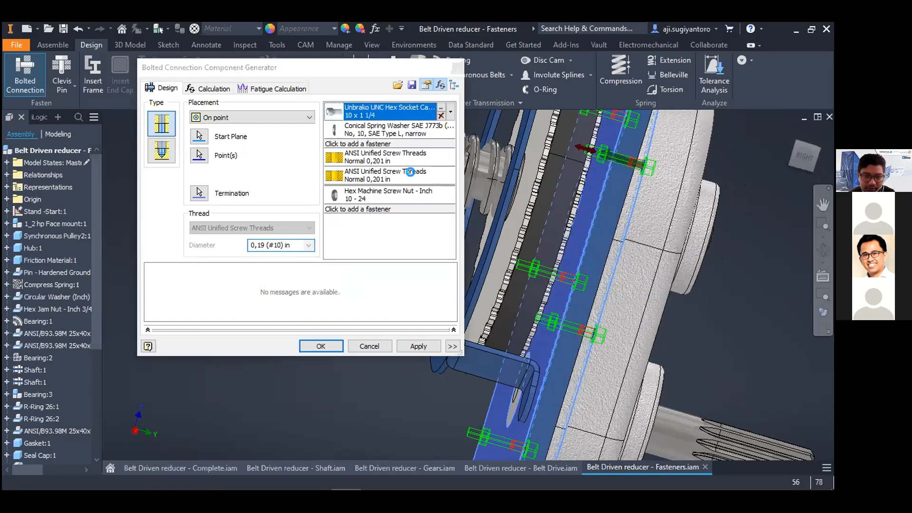
click(441, 107)
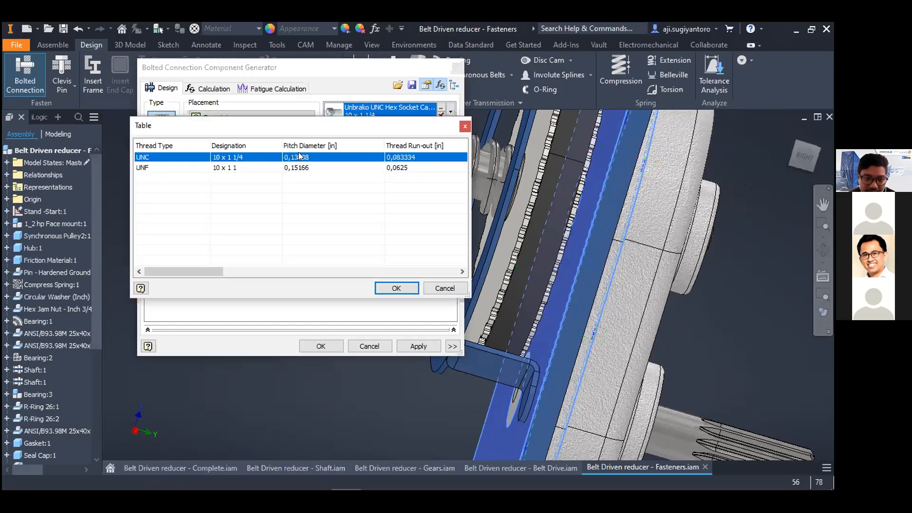
click(253, 167)
click(251, 154)
click(241, 166)
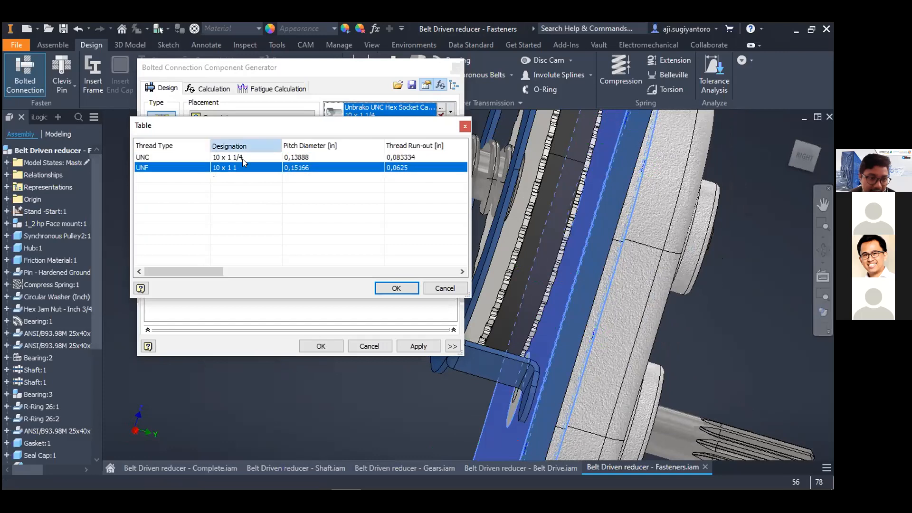
click(241, 159)
click(402, 289)
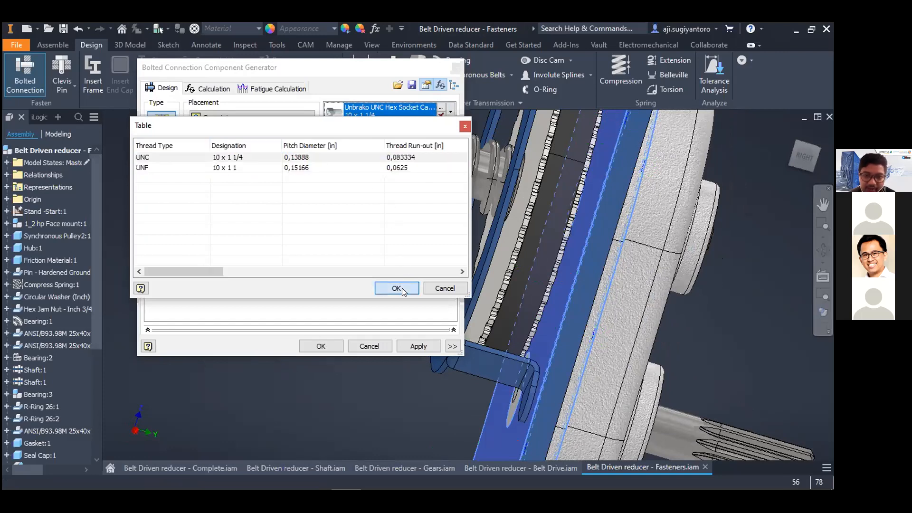
click(442, 112)
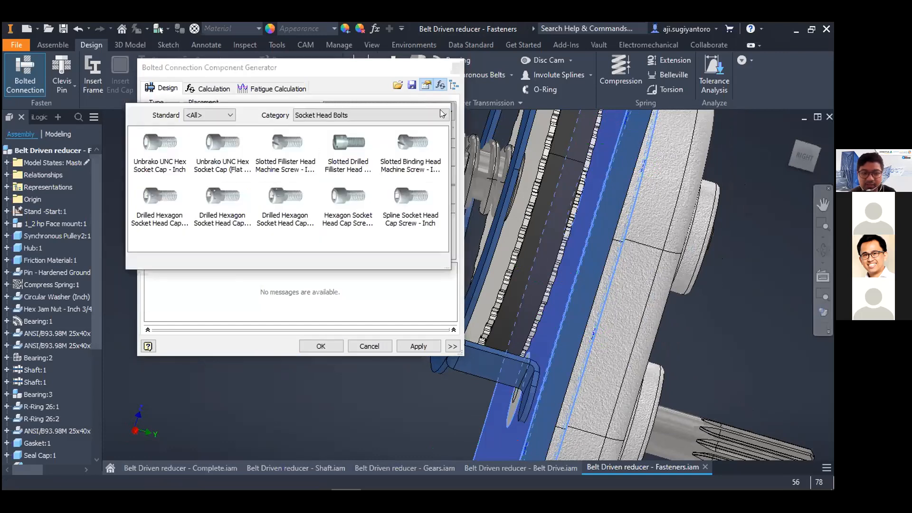
- Set the bolted connection's strength calculation type to Check calculation and run the calculation
click(204, 96)
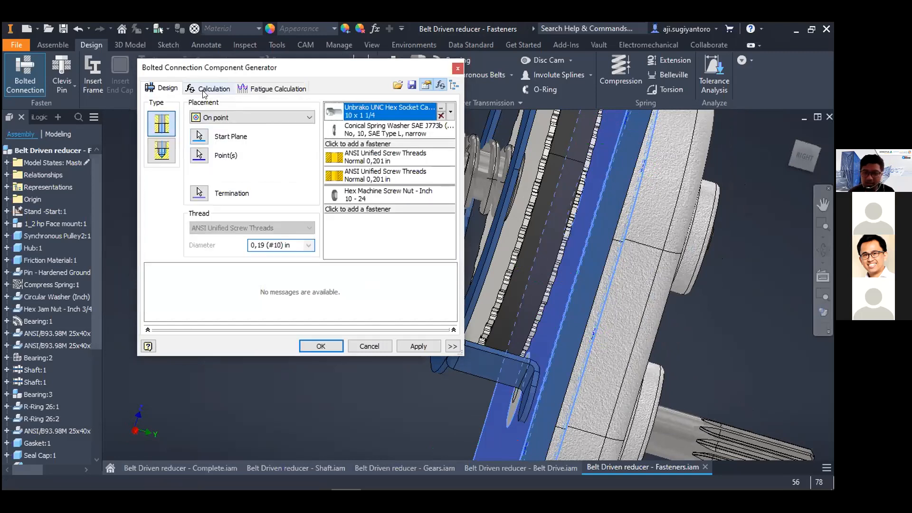
click(205, 90)
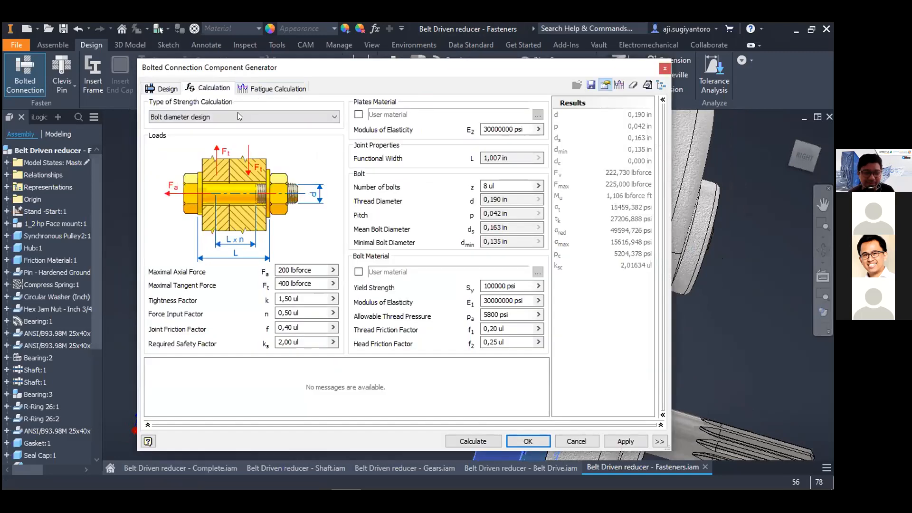
click(299, 118)
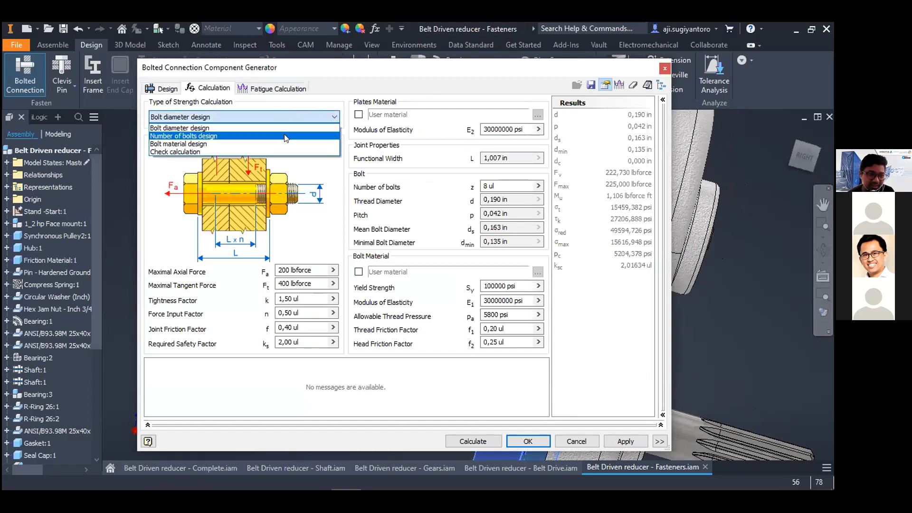
click(285, 136)
click(285, 114)
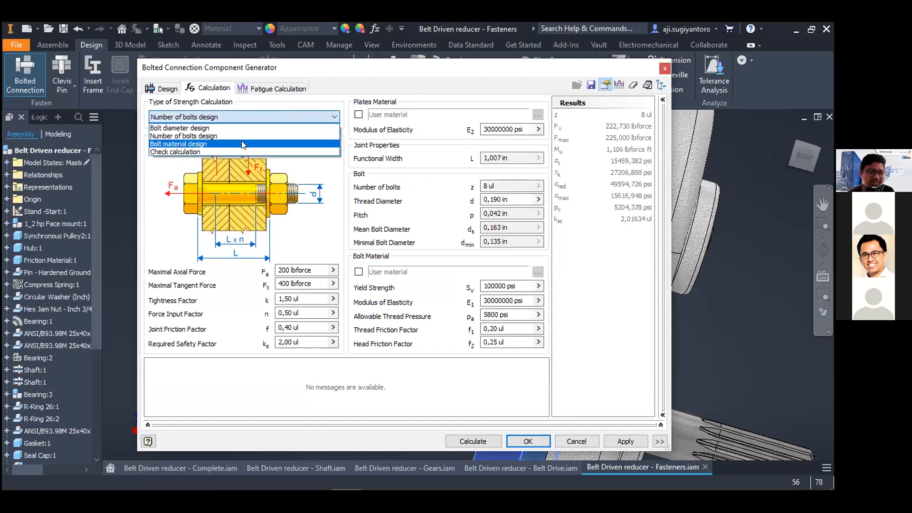
click(232, 151)
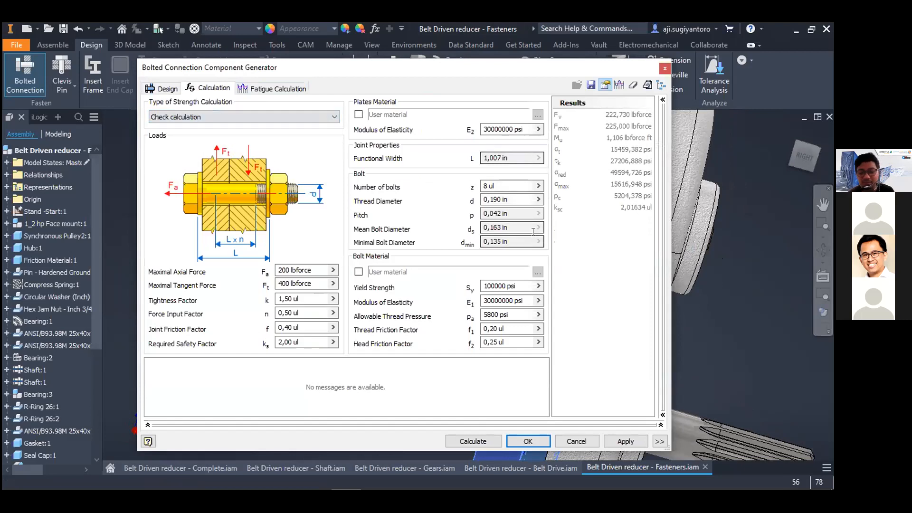
click(465, 442)
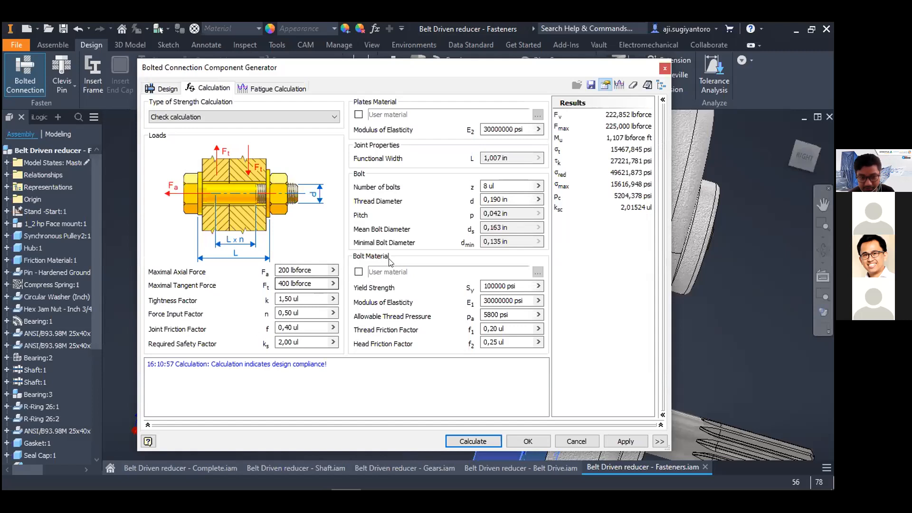
click(494, 186)
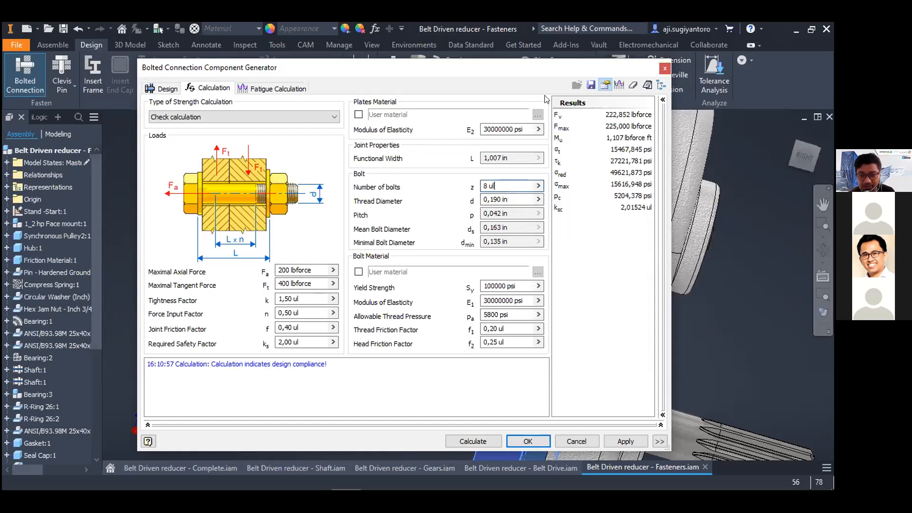
drag(551, 68, 395, 87)
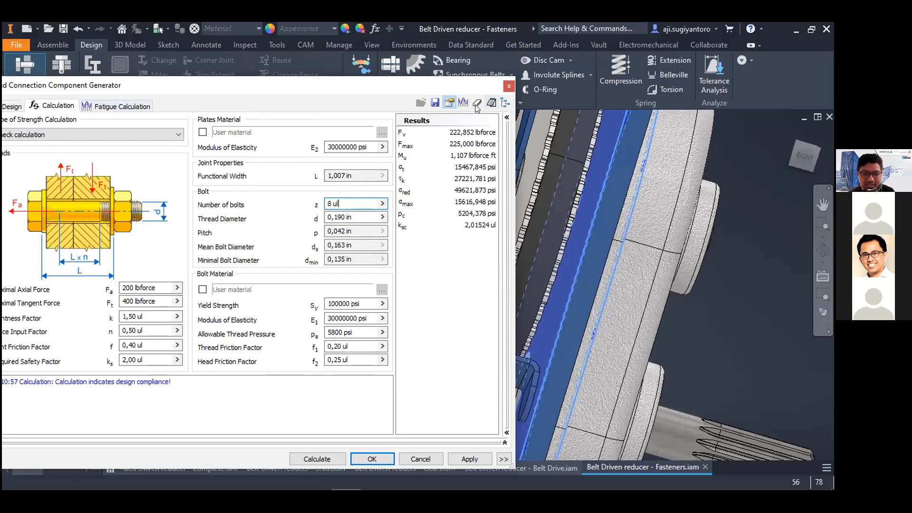
- Review the normal force types and the fatigue strength calculation methods offered for the bolted connection's fatigue calculation
click(122, 107)
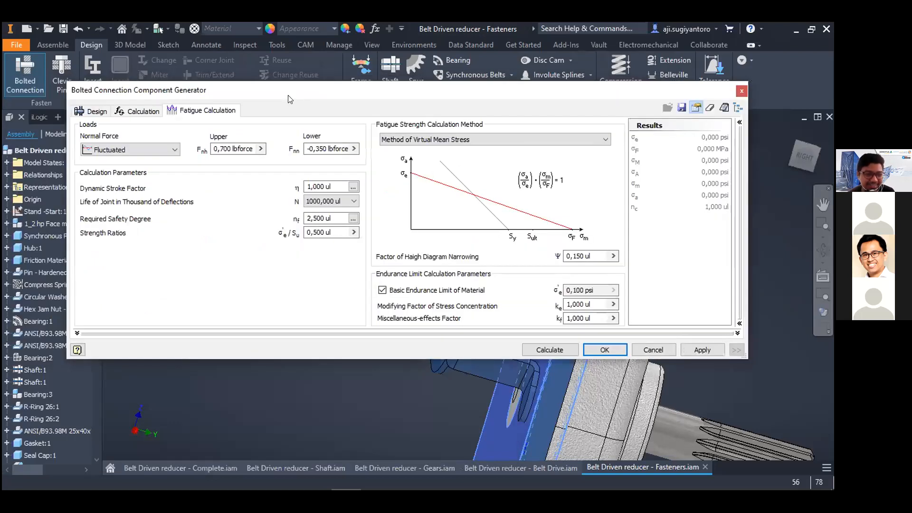
click(152, 145)
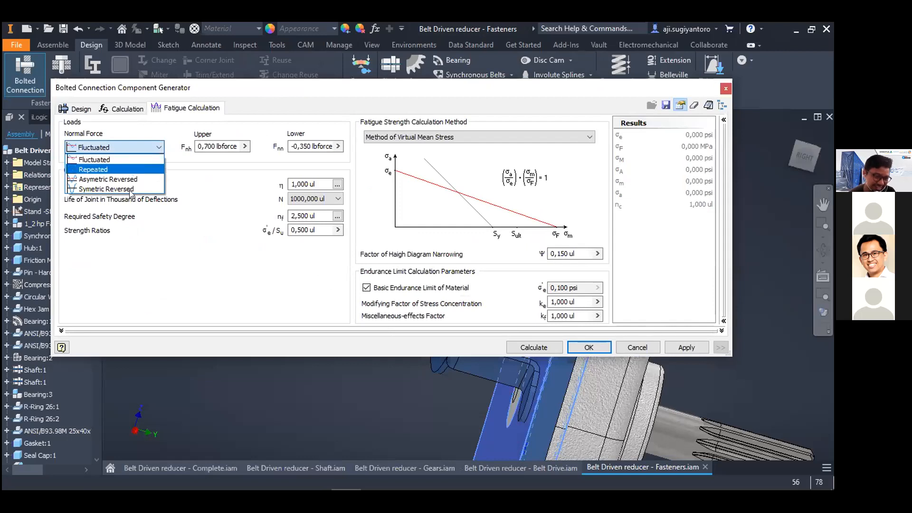
click(430, 157)
click(452, 137)
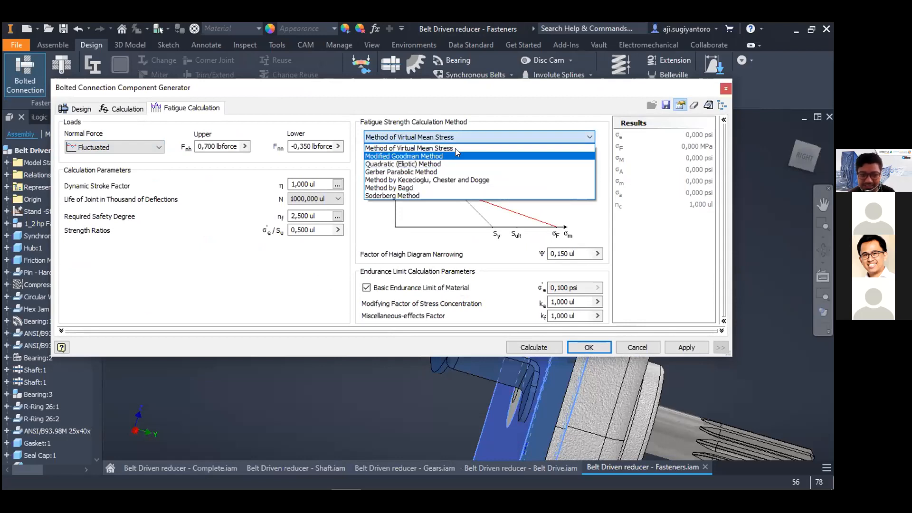
click(544, 136)
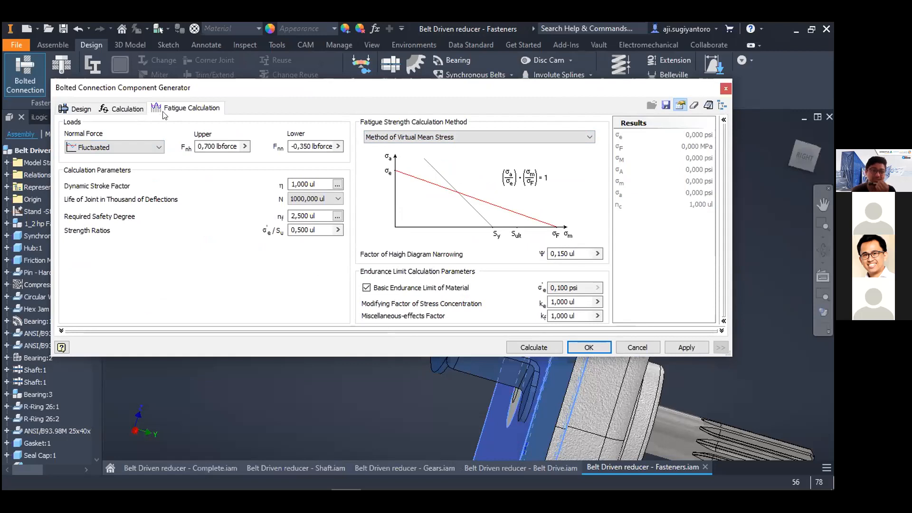
- Return to the bolted connection's design settings and generate the connection with its configured bolt, washer and nut
click(142, 111)
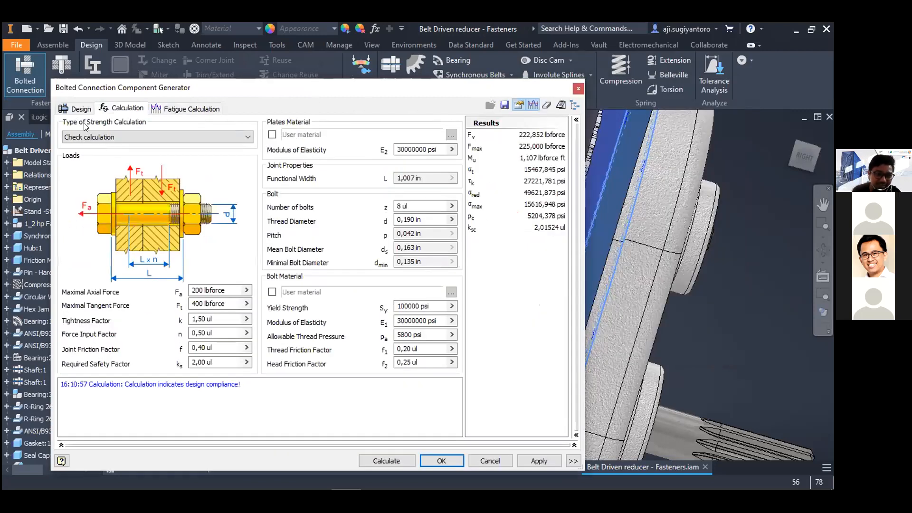
click(75, 110)
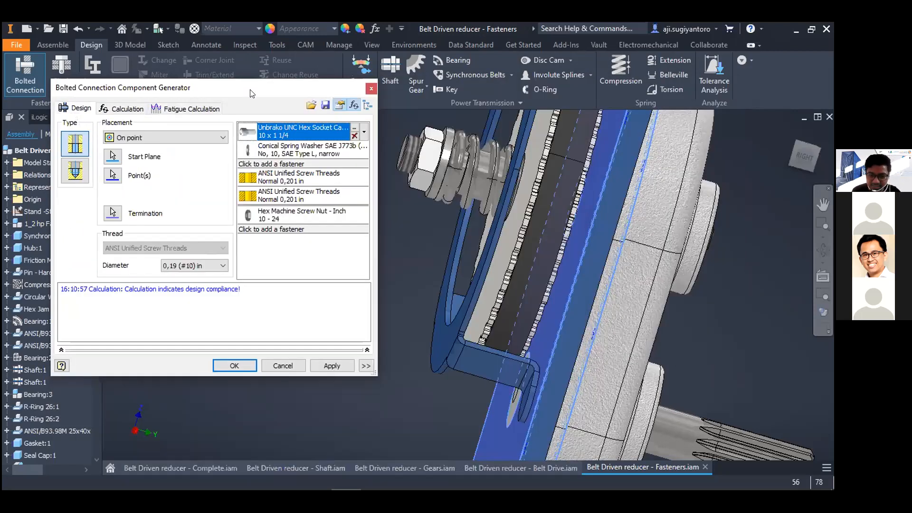
drag(251, 94, 233, 84)
shift+middle_drag(620, 303, 573, 298)
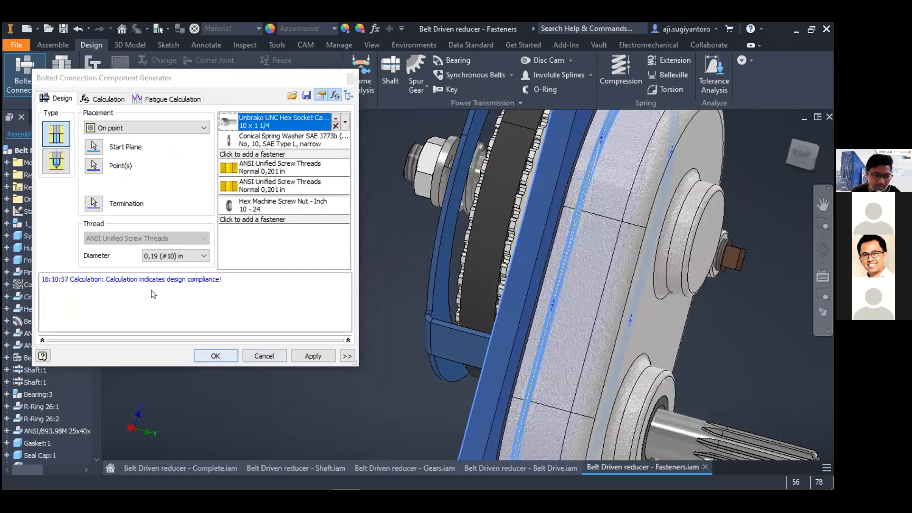
click(221, 358)
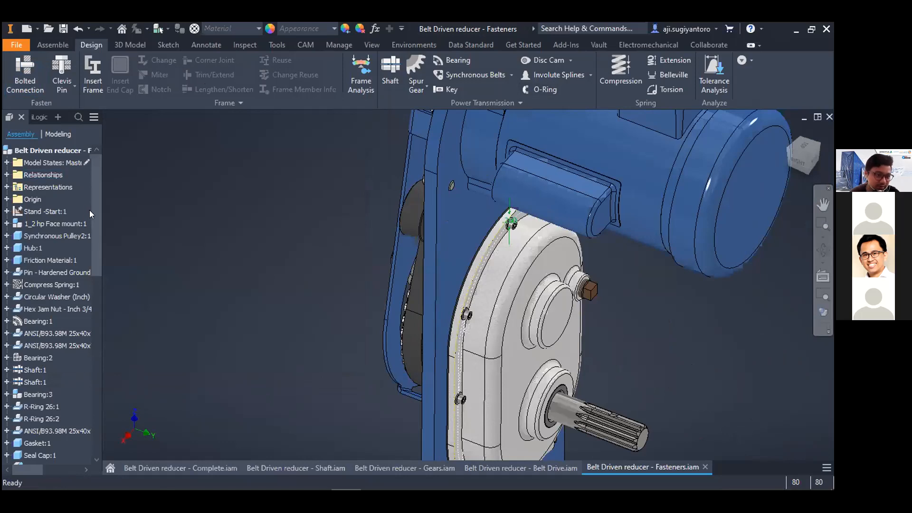
- Expand Stand -Start:1 in the model tree and open the power transmission Handbook
mouse_move(95, 218)
mouse_down()
mouse_move(94, 249)
mouse_move(93, 212)
mouse_up()
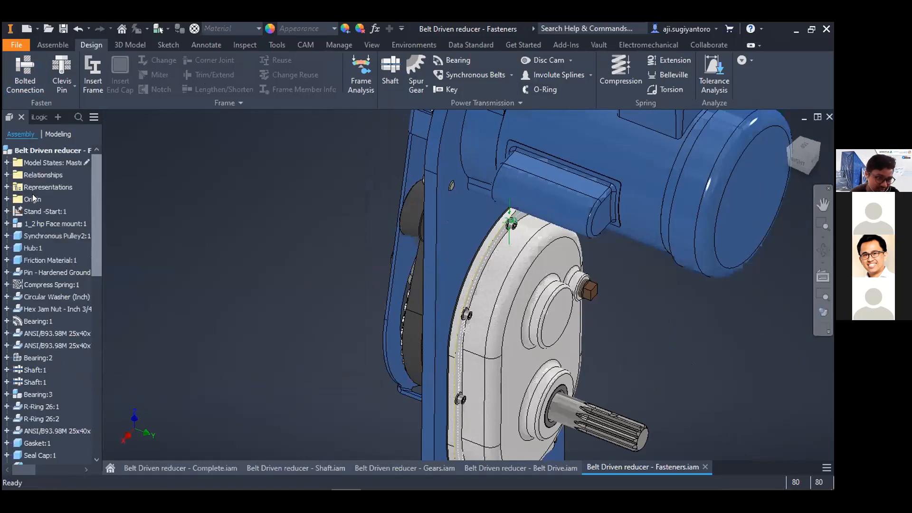
click(6, 212)
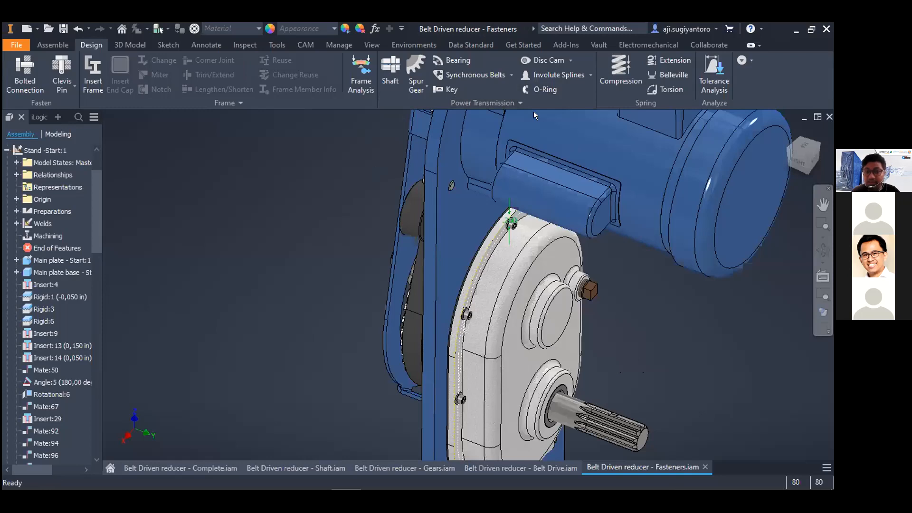
click(466, 101)
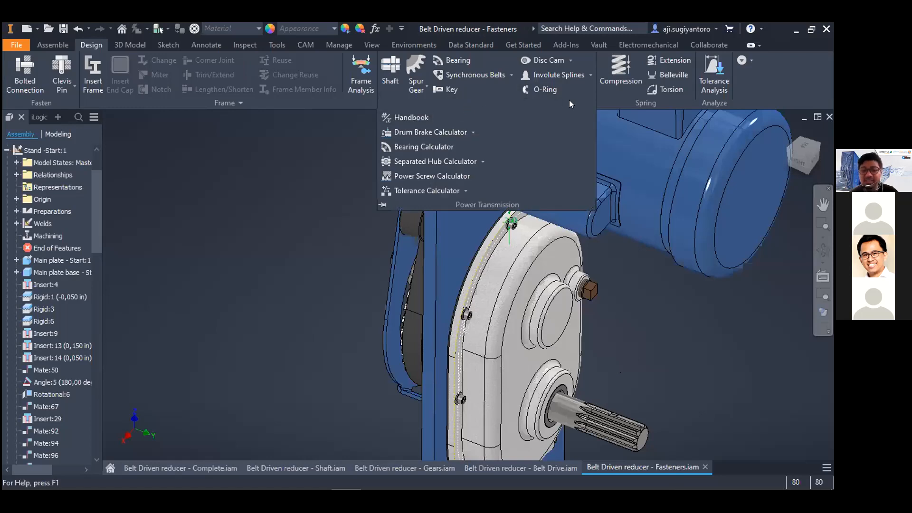
click(413, 117)
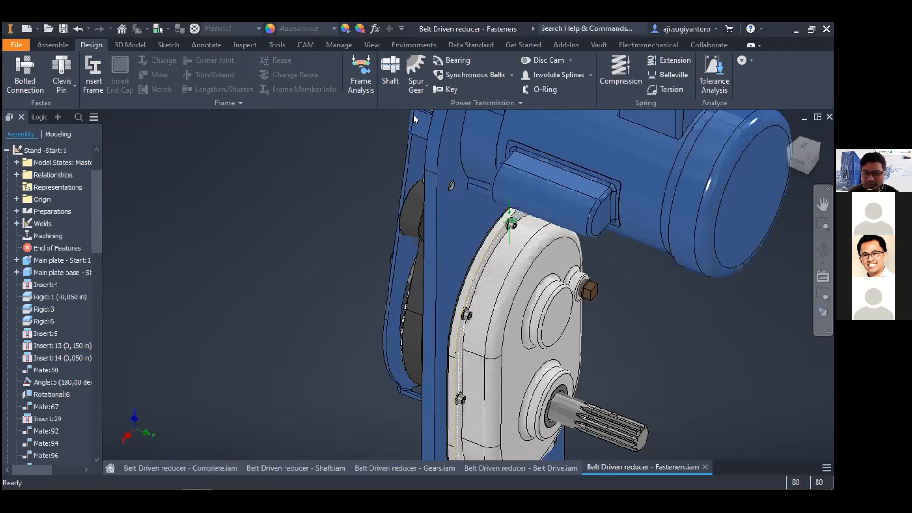
- Calculate the resultant dimension D3 in the Tolerance Calculator, then close the calculator
click(492, 103)
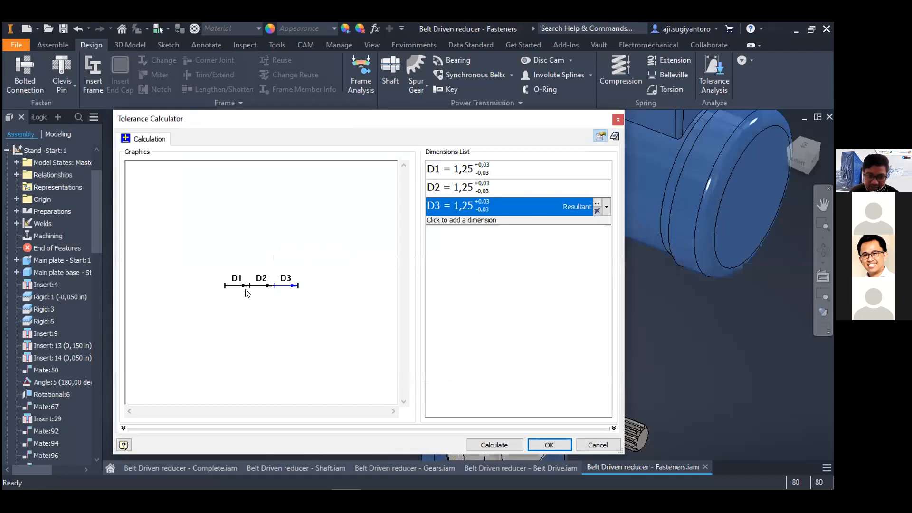
click(504, 442)
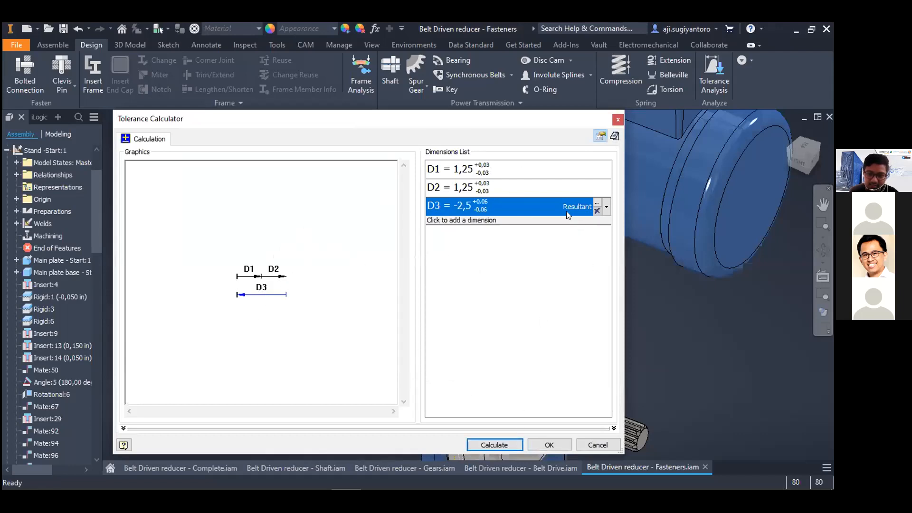
click(615, 118)
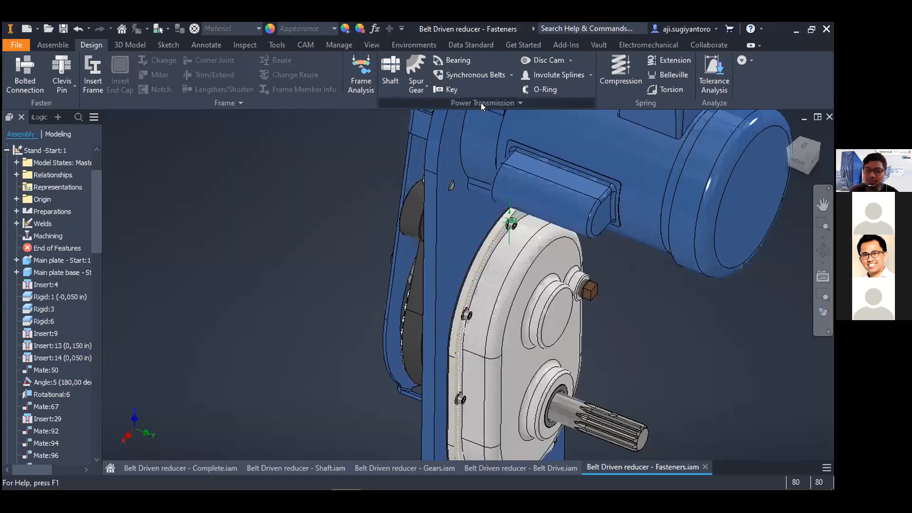
click(480, 103)
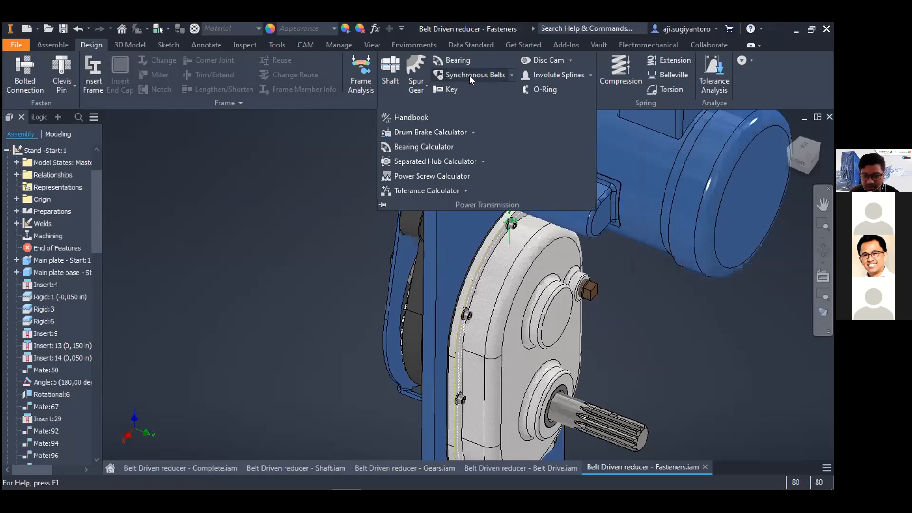
- Hide the blue guard covering the belt drive to expose the pulleys and synchronous belt
shift+middle_drag(377, 304, 518, 251)
click(505, 240)
right_click(490, 262)
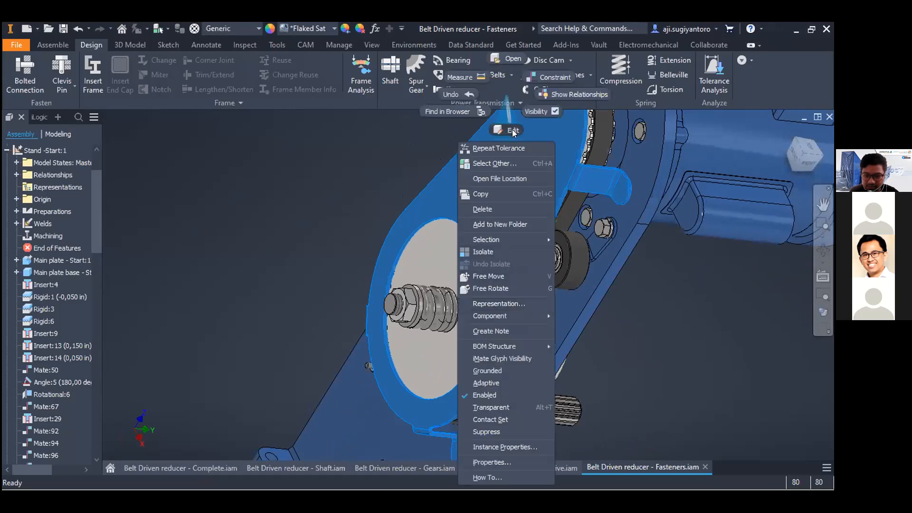
click(540, 116)
shift+middle_drag(585, 166, 639, 221)
middle_drag(505, 258, 432, 327)
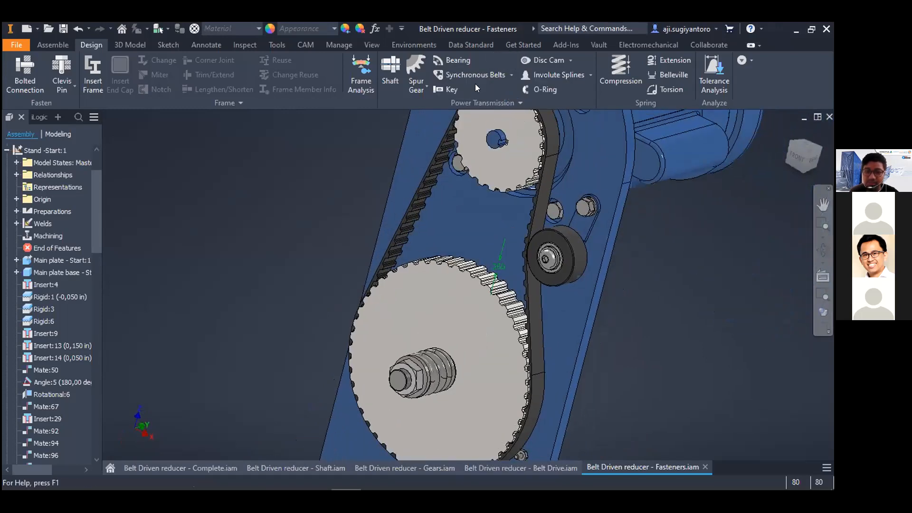
click(512, 75)
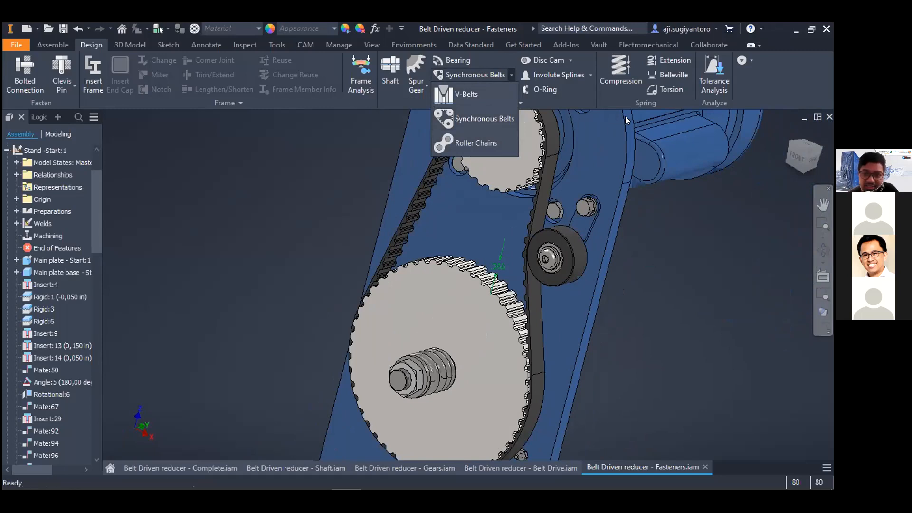
click(588, 100)
click(588, 100)
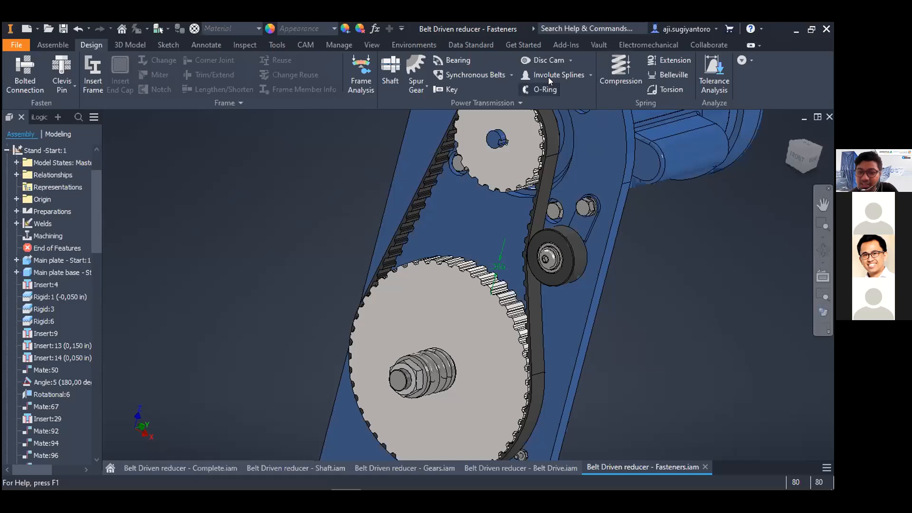
- Review the Compression Spring generator's design and calculation settings with the Compression Spring Design calculation type, then close it without creating a spring
click(620, 71)
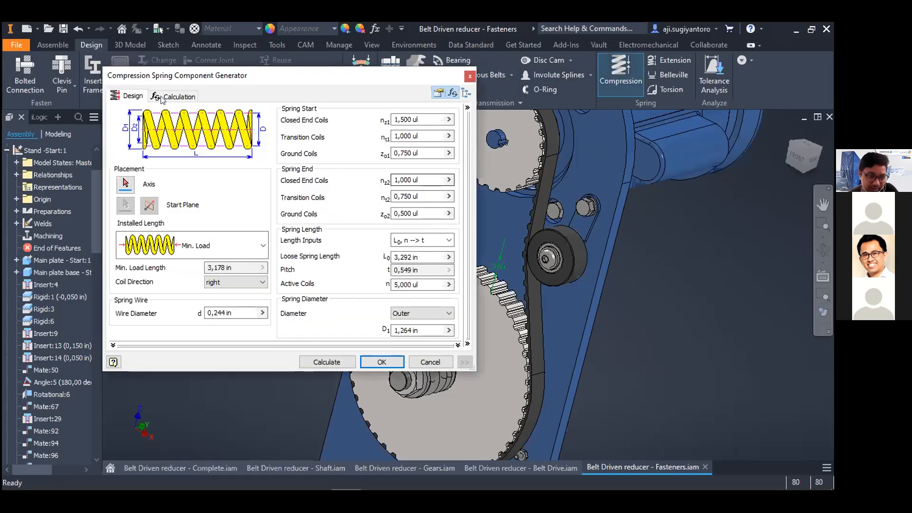
click(174, 96)
click(161, 124)
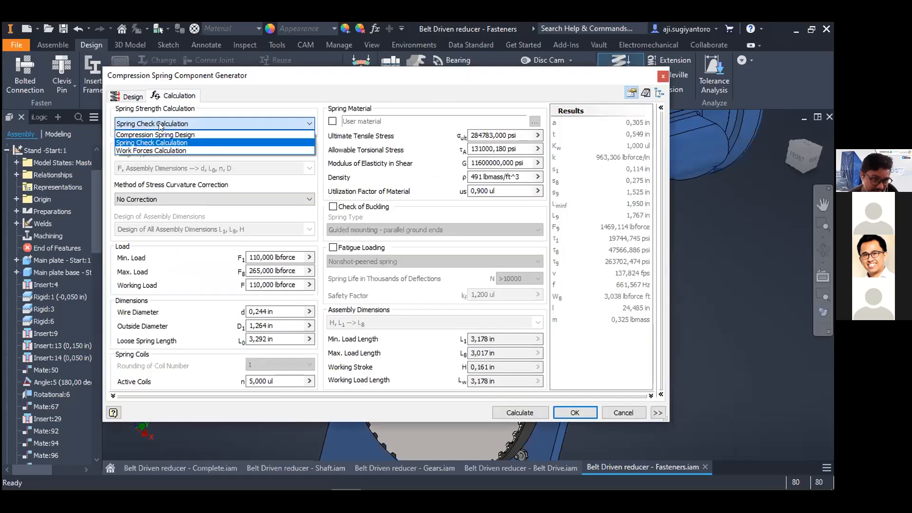
click(155, 134)
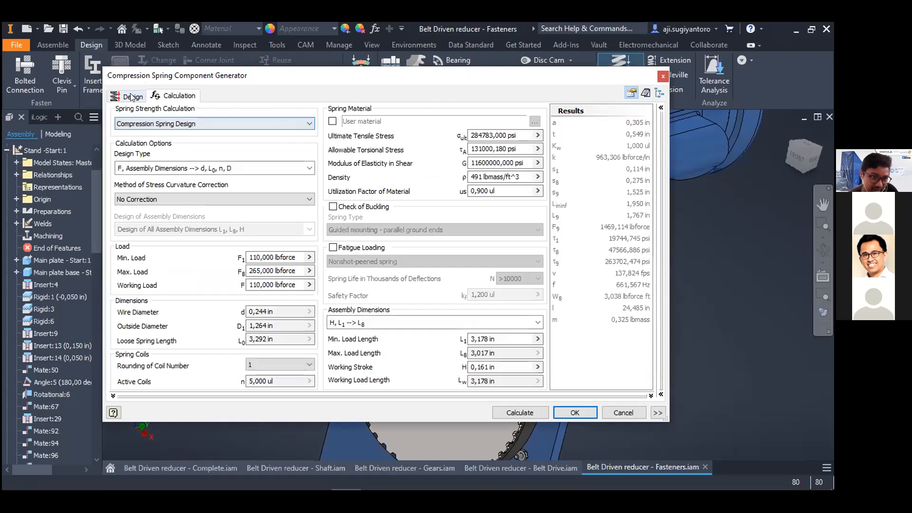
click(132, 97)
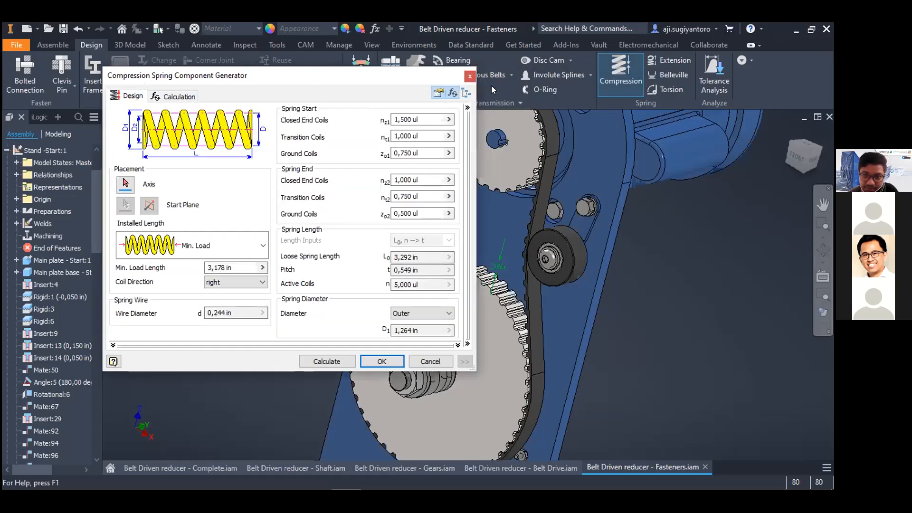
click(469, 76)
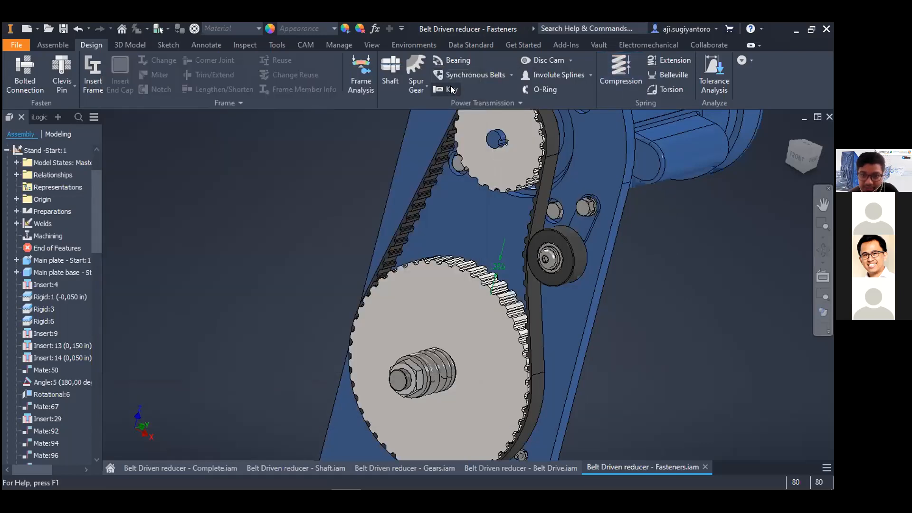
- Open the Stand -Start:1 weldment for editing and start the Fillet Weld Calculator (Plane)
click(482, 102)
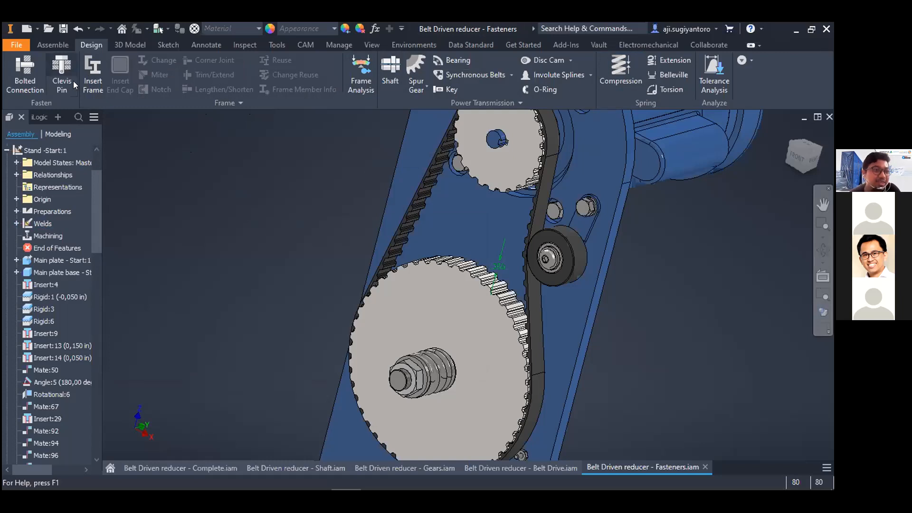
click(41, 150)
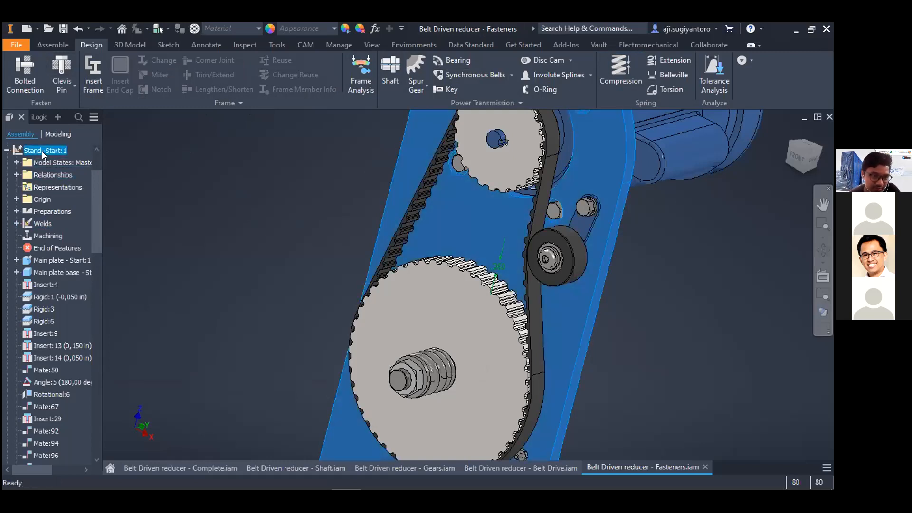
right_click(42, 151)
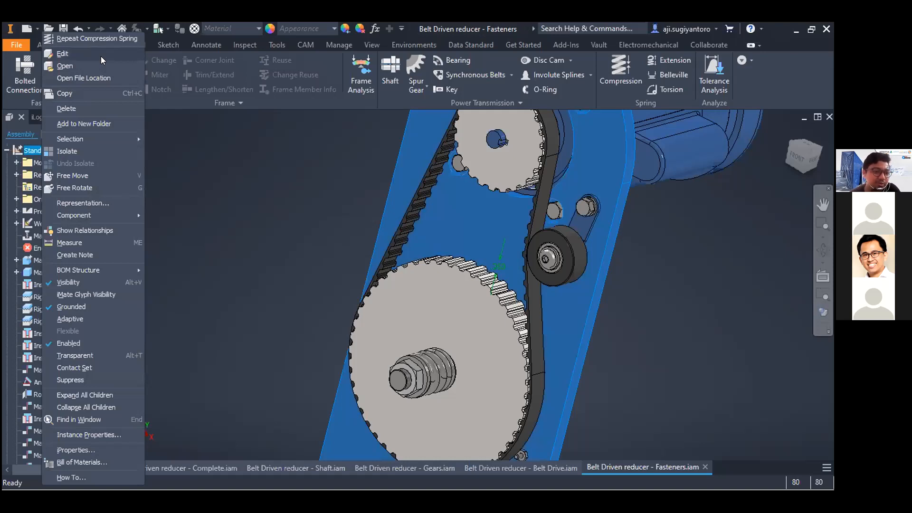
click(100, 56)
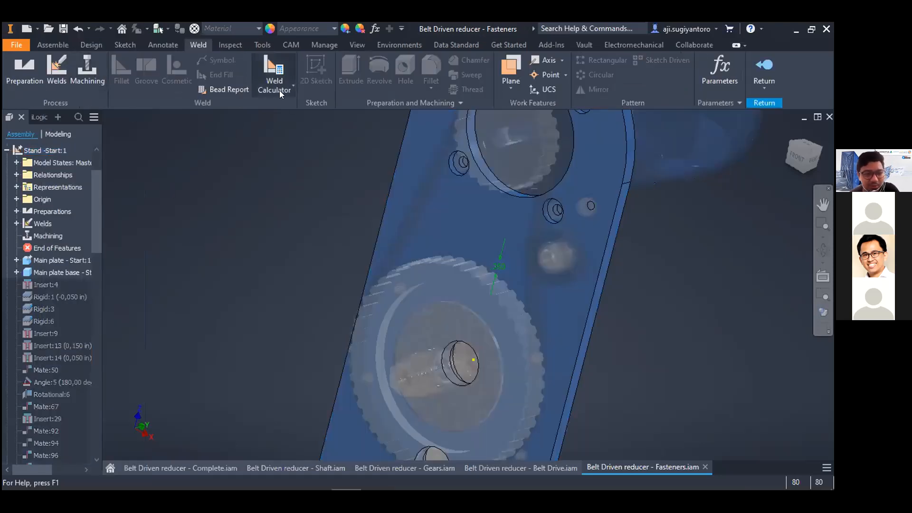
click(280, 89)
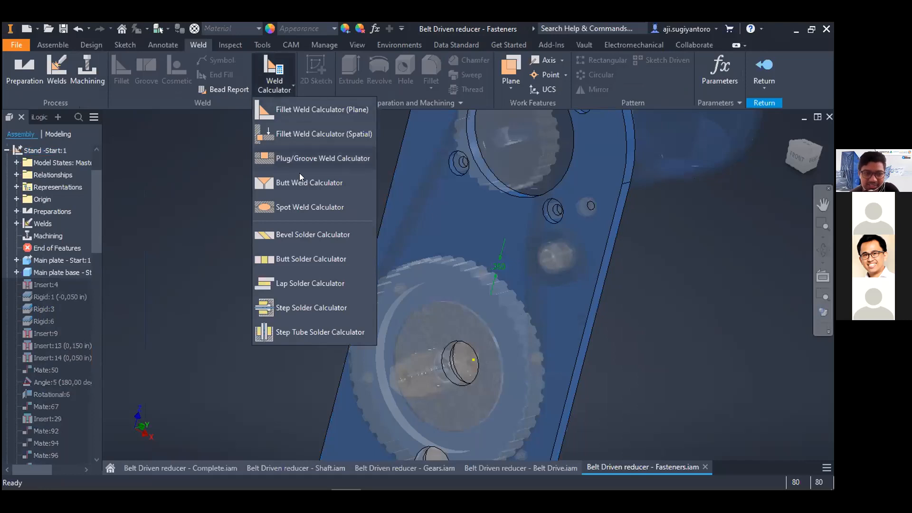
click(346, 113)
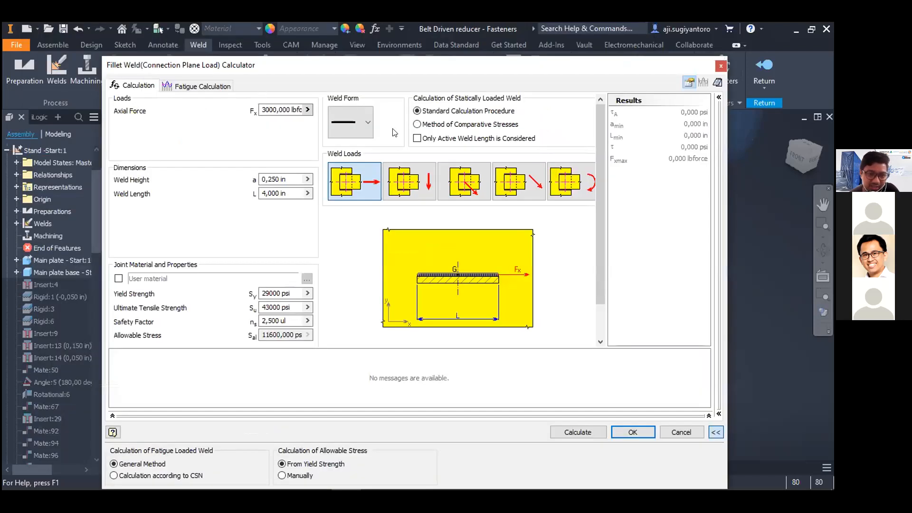
- Choose the single horizontal line as the weld form and apply the bending force load in the fillet weld calculation
click(350, 122)
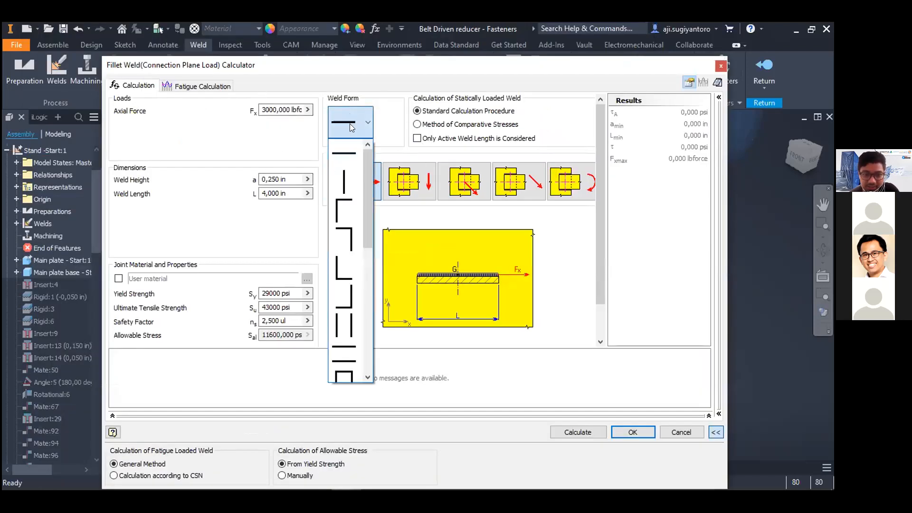
click(345, 154)
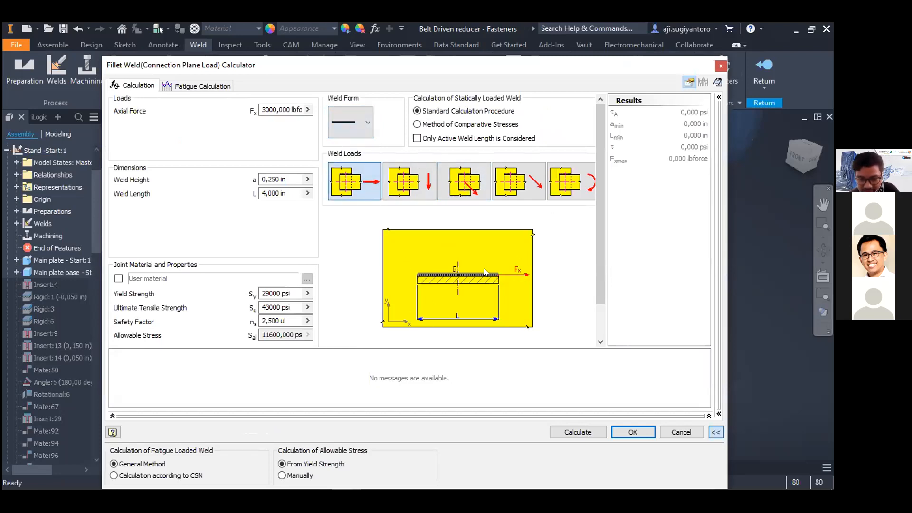
click(409, 181)
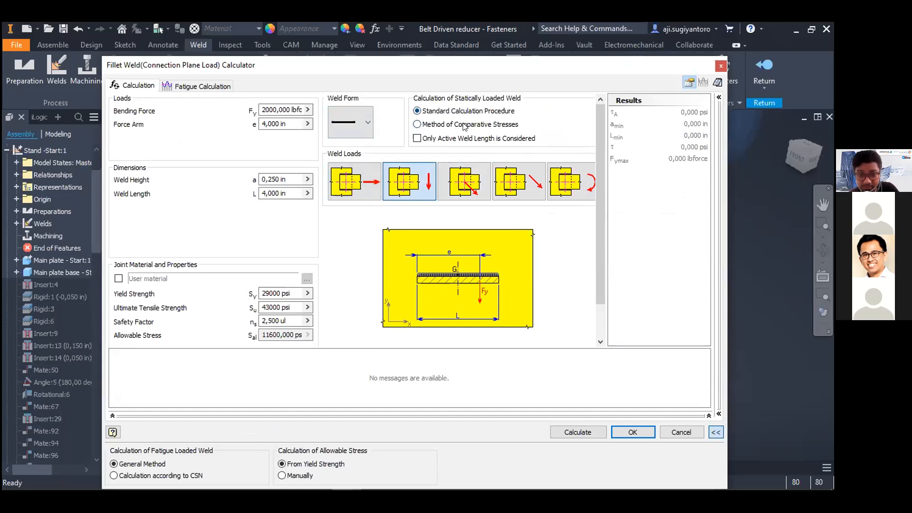
- Calculate the fillet weld by the Method of Comparative Stresses with Structural Steel SS330 as the joint material
click(434, 124)
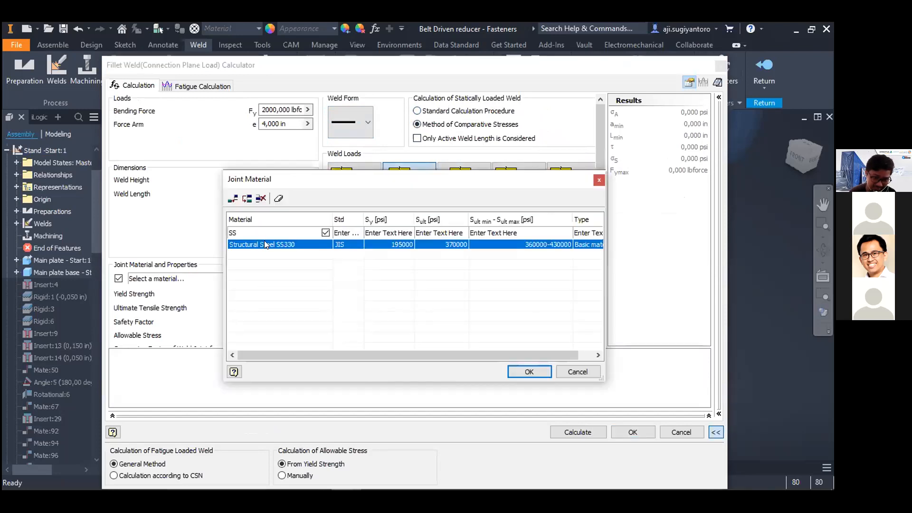
click(542, 373)
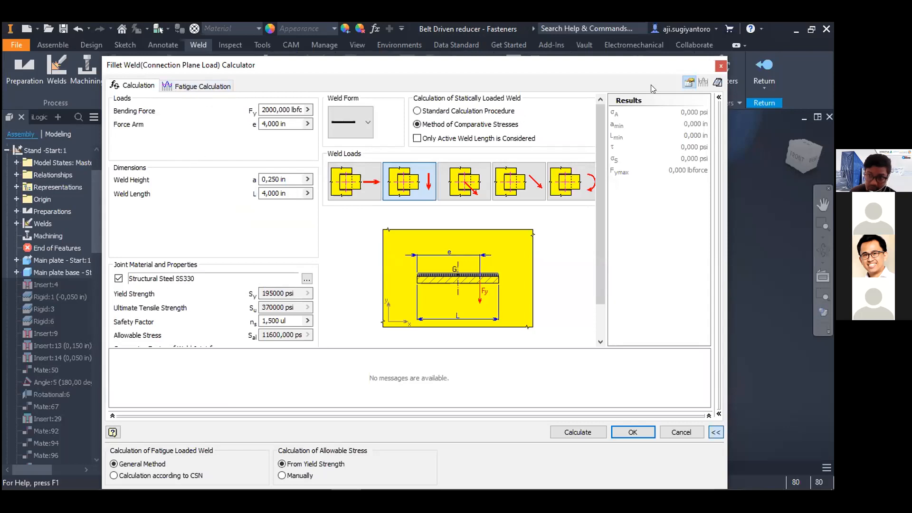
click(581, 410)
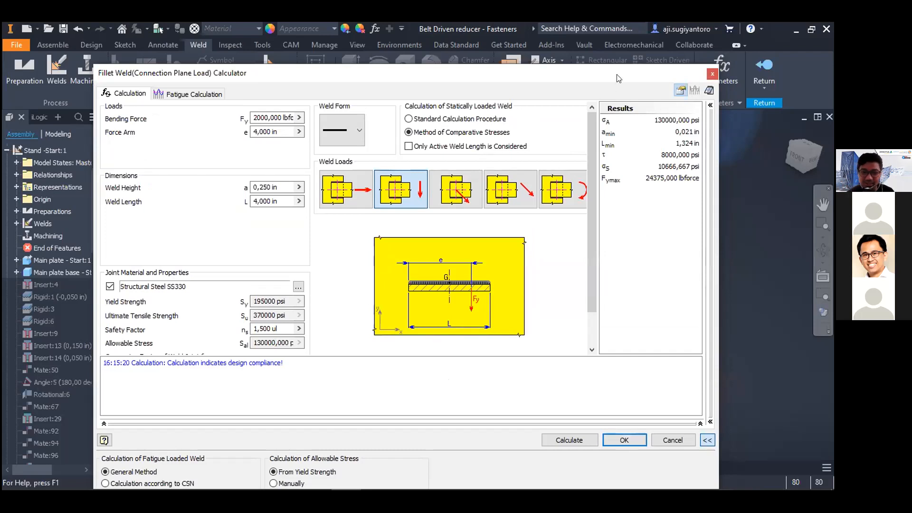
- Accept the fillet weld calculation and save its subassembly under the proposed file name
drag(639, 72, 617, 75)
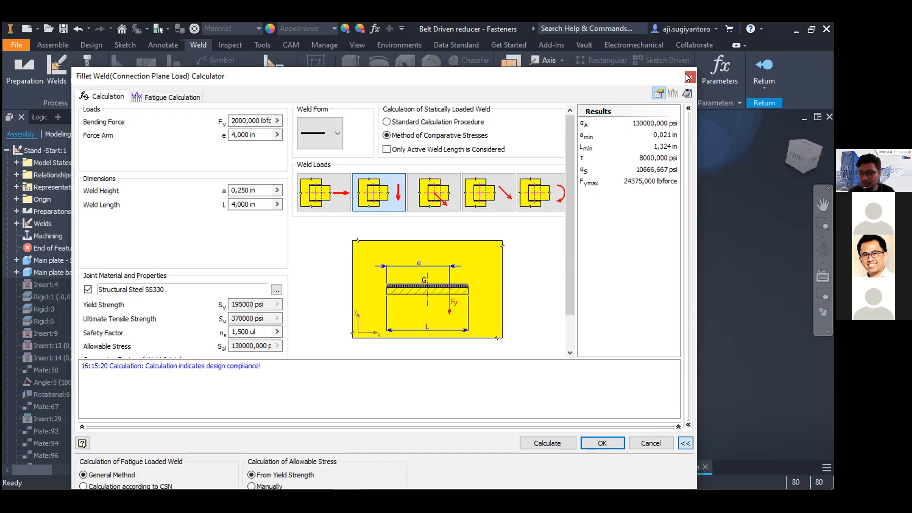
drag(685, 73, 678, 73)
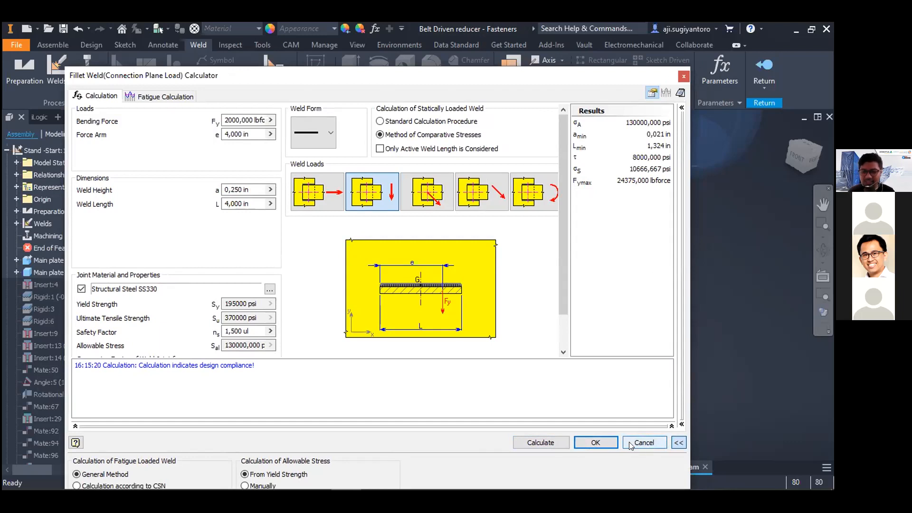
click(594, 442)
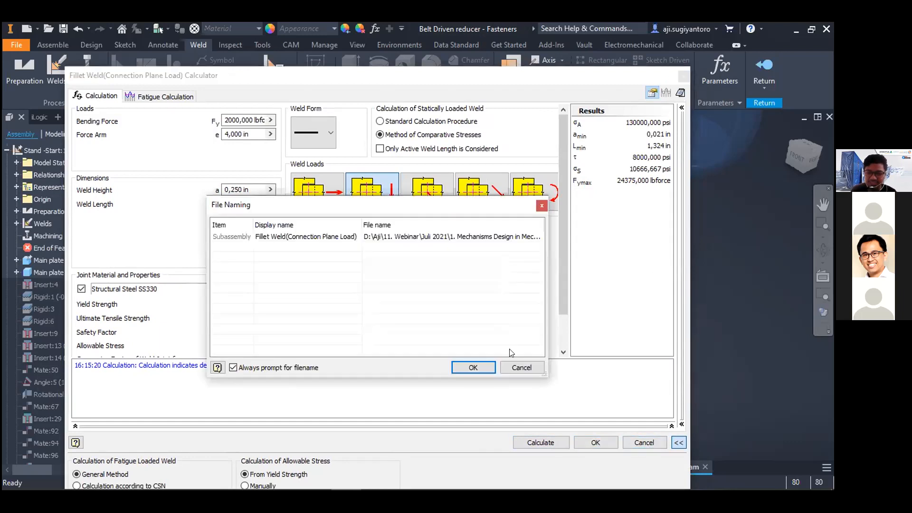
click(473, 365)
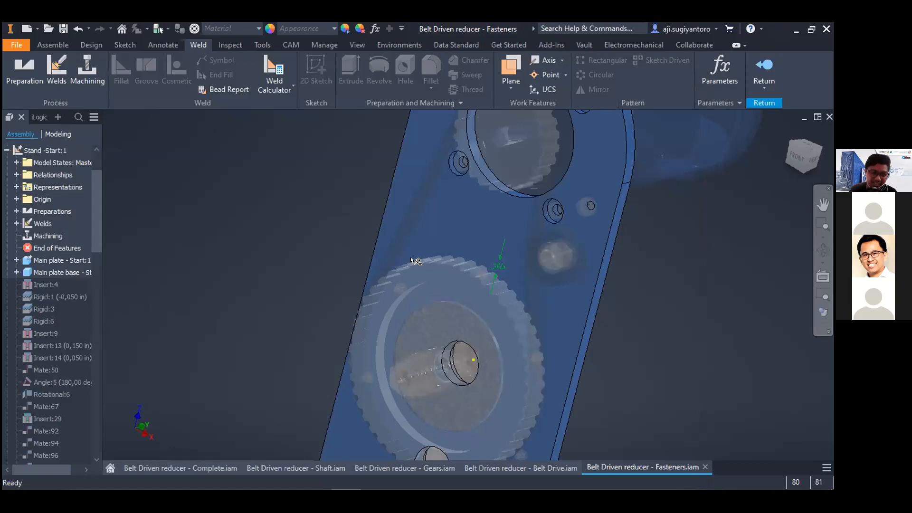
- Finish editing the Stand weldment and return to the full belt driven reducer assembly
shift+middle_drag(600, 229, 309, 369)
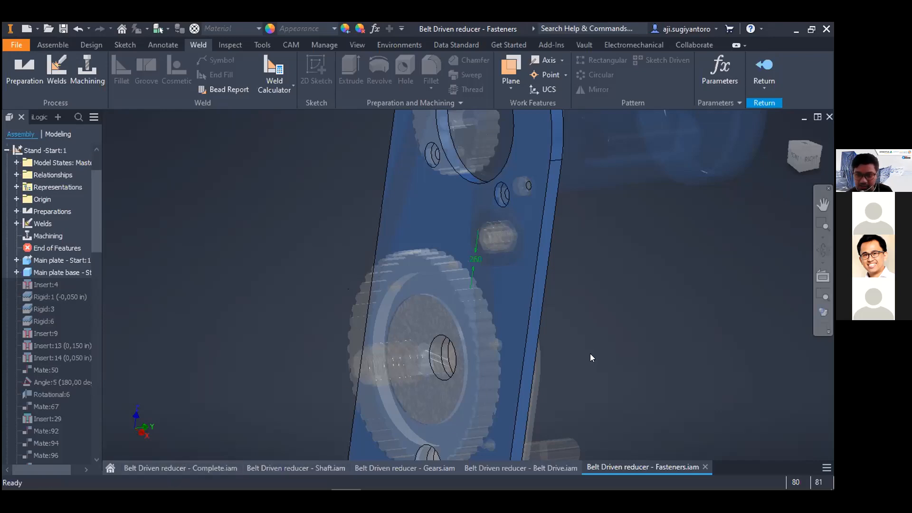
click(756, 81)
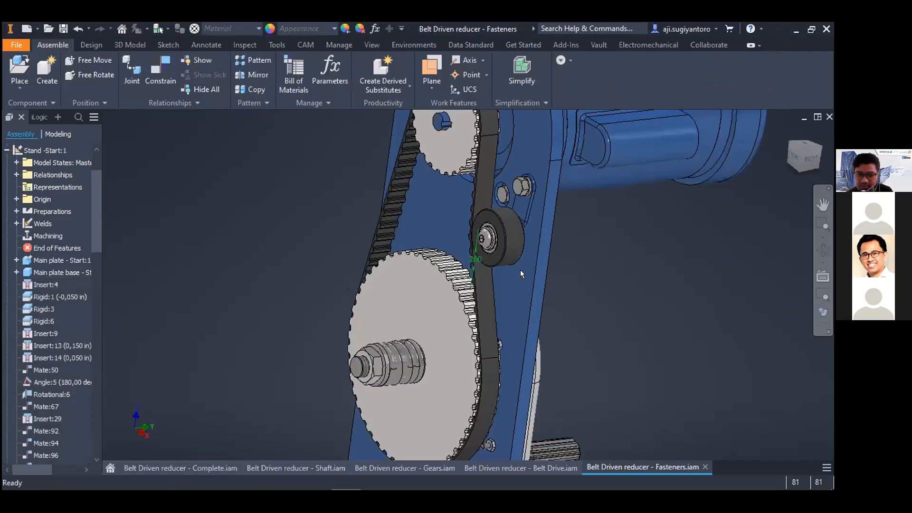
scroll(404, 335, down, 4)
middle_drag(408, 327, 527, 310)
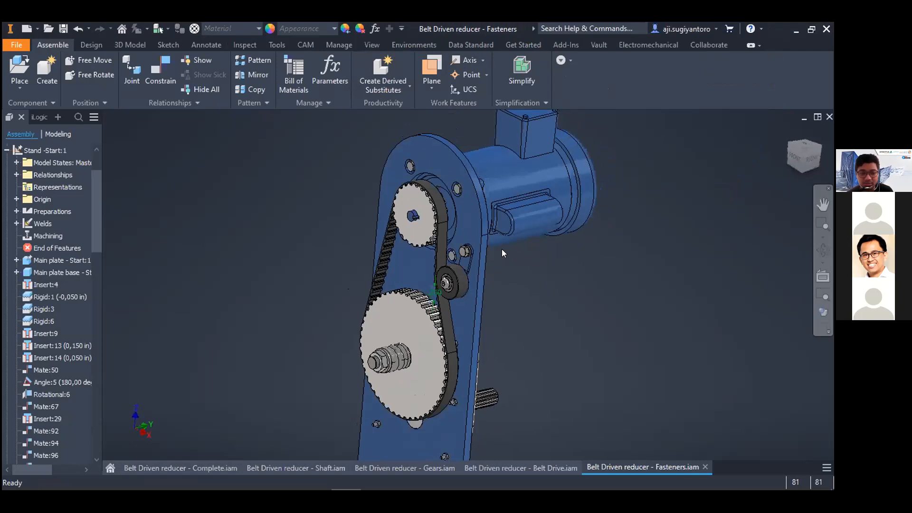
shift+middle_drag(535, 204, 494, 270)
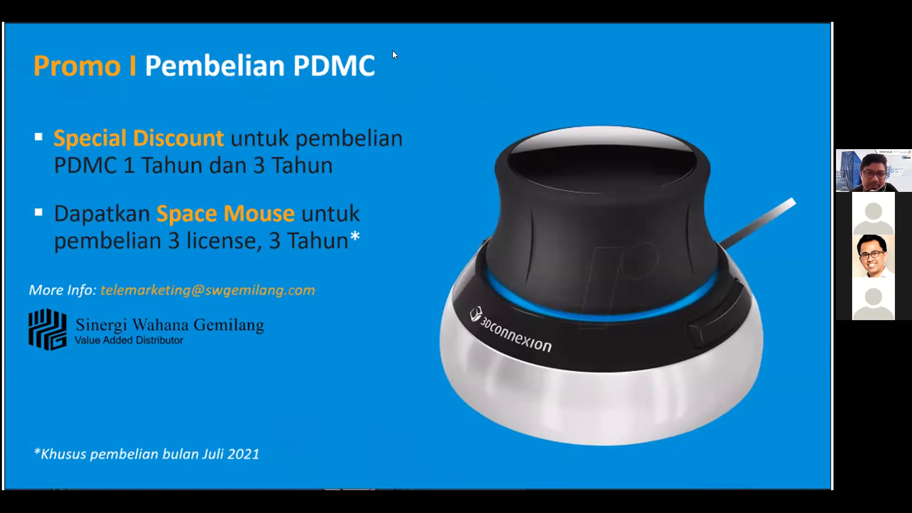
click(334, 174)
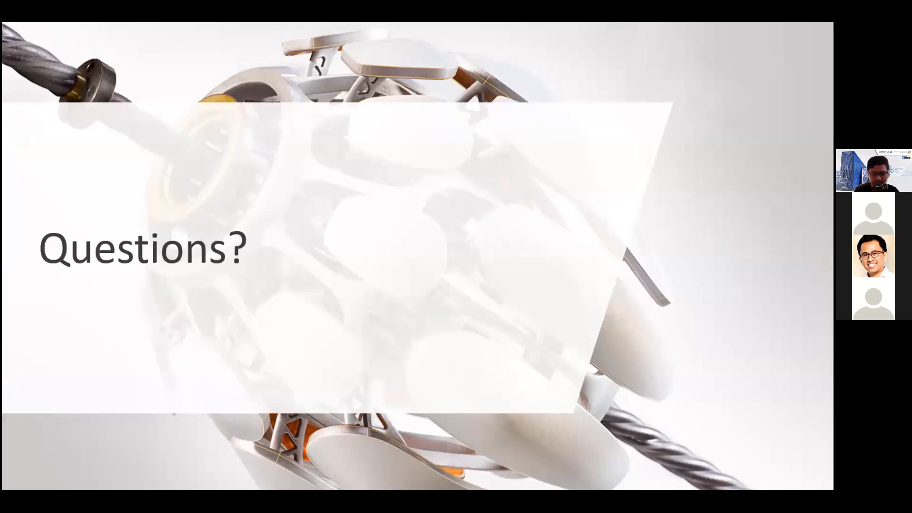
key(Left)
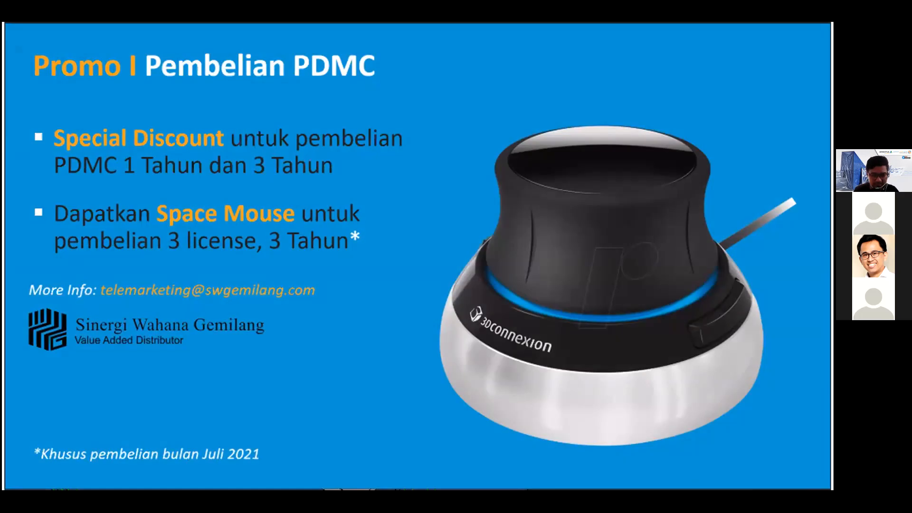